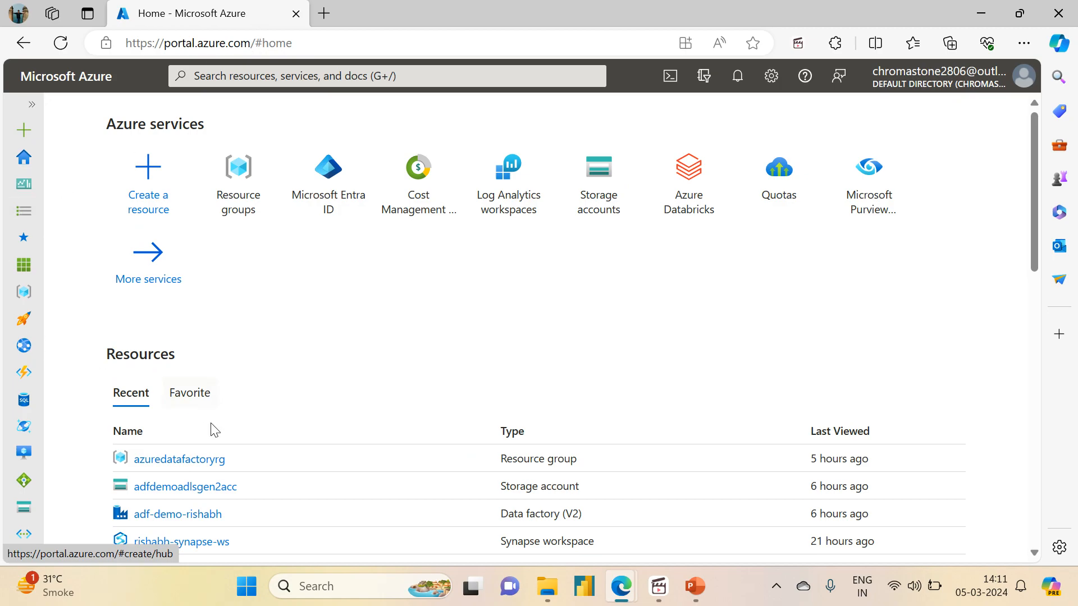
- Open azuredatafactoryrg from the Recent resources list on the Azure home page
click(164, 460)
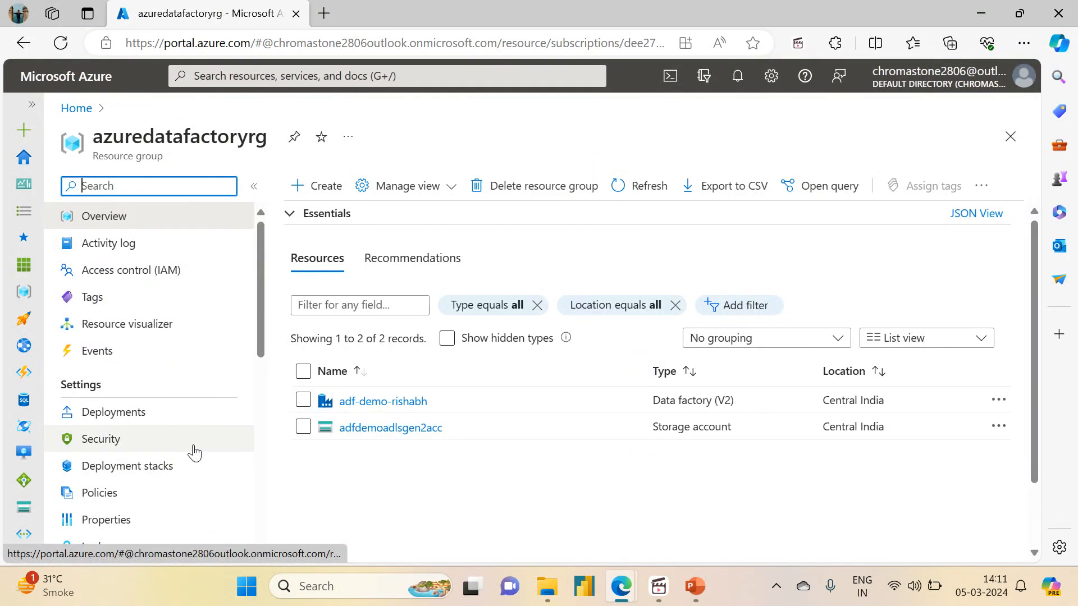
- Open the adf-demo-rishabh data factory and launch its Azure Data Factory Studio
click(380, 403)
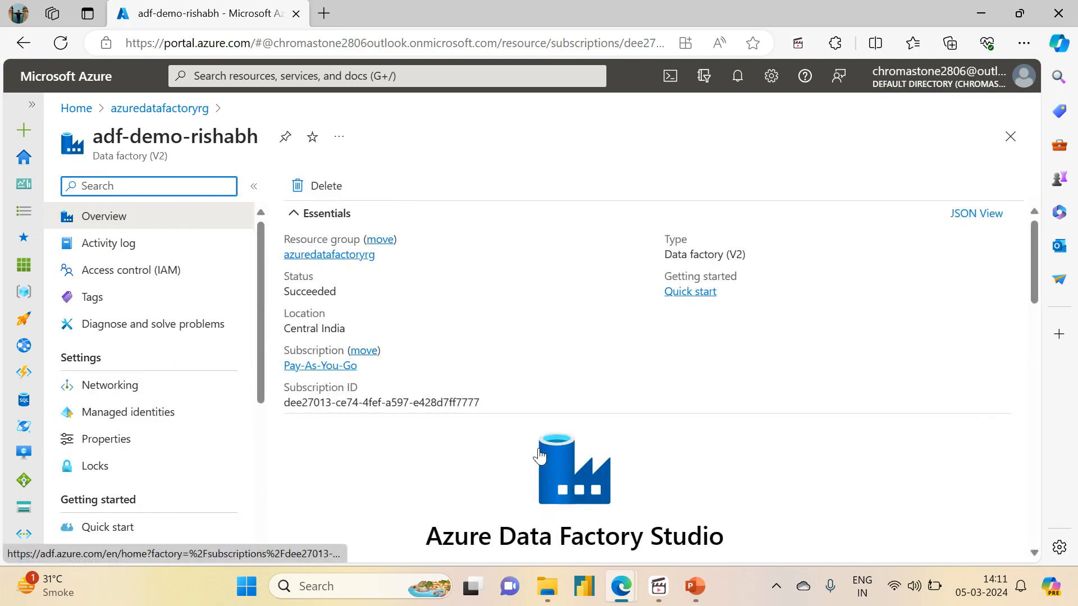
click(566, 475)
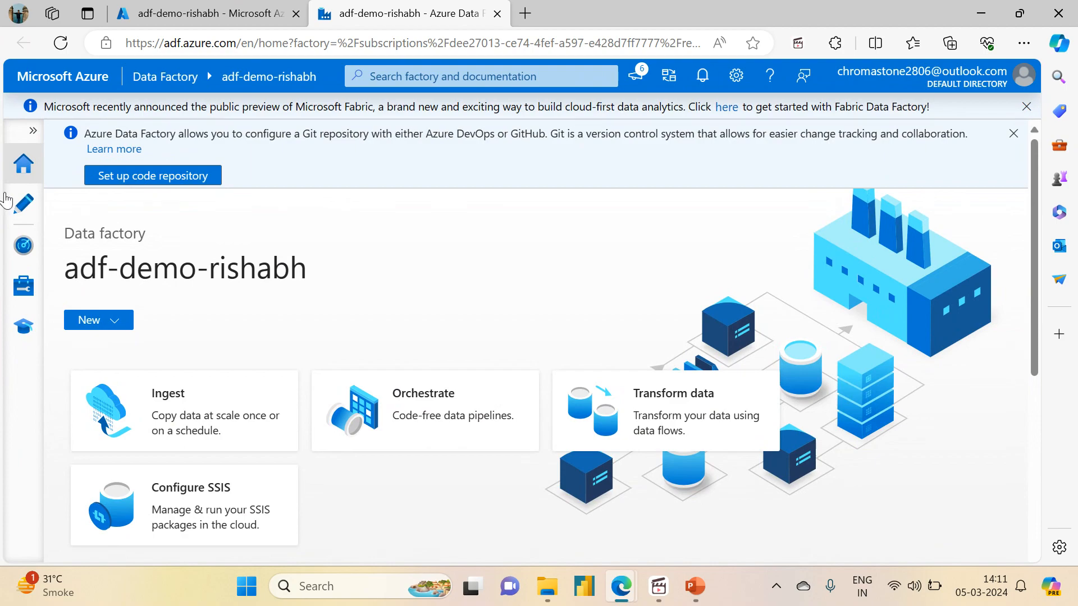
- Open pl_get_metadata_structure in the Author view and show its structure_array Array variable
click(13, 204)
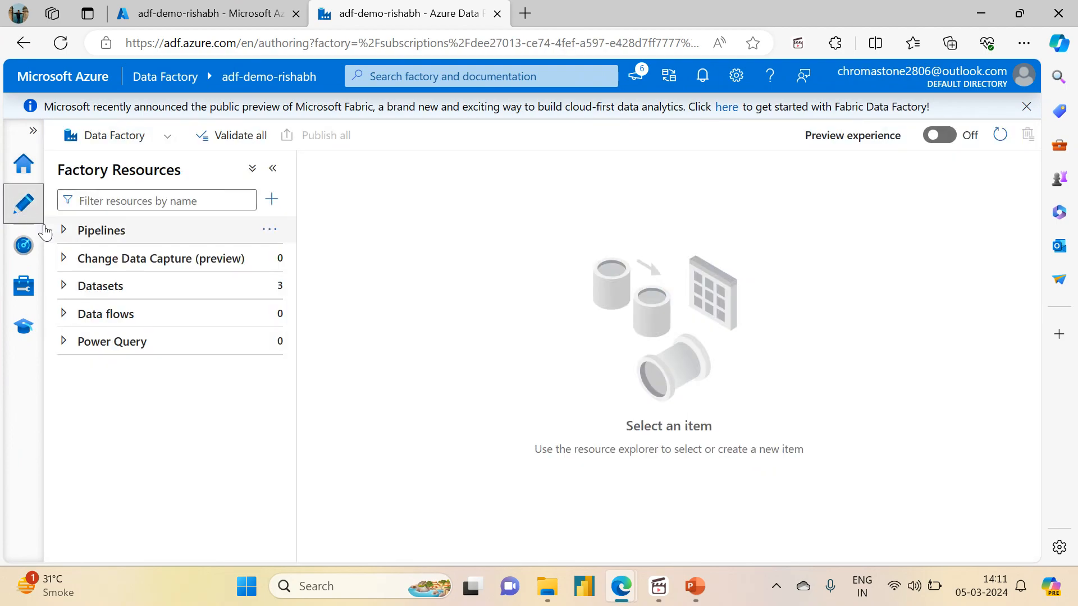
click(59, 235)
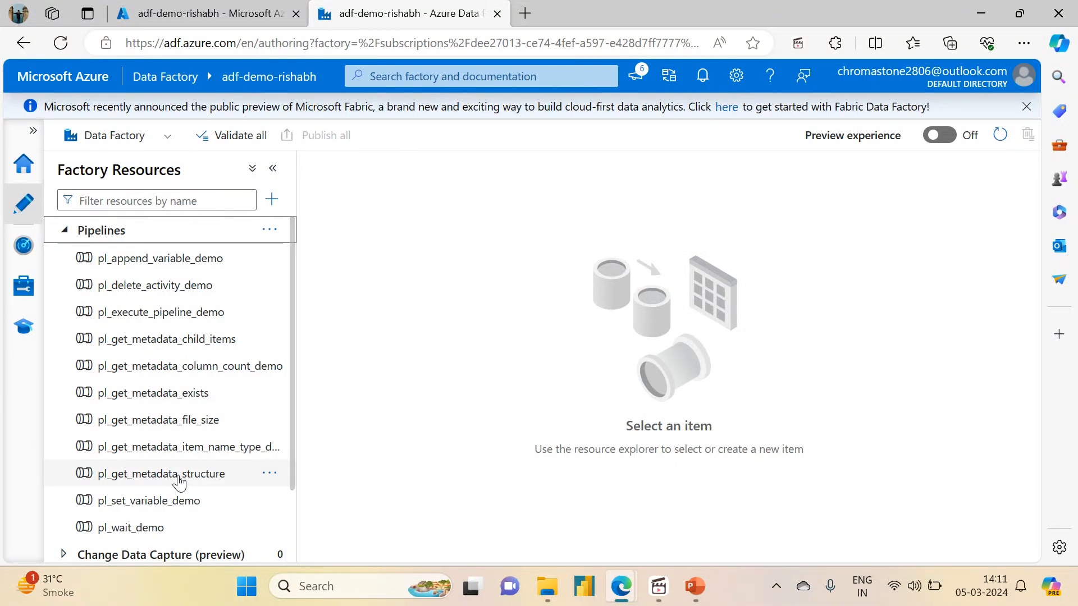
click(178, 478)
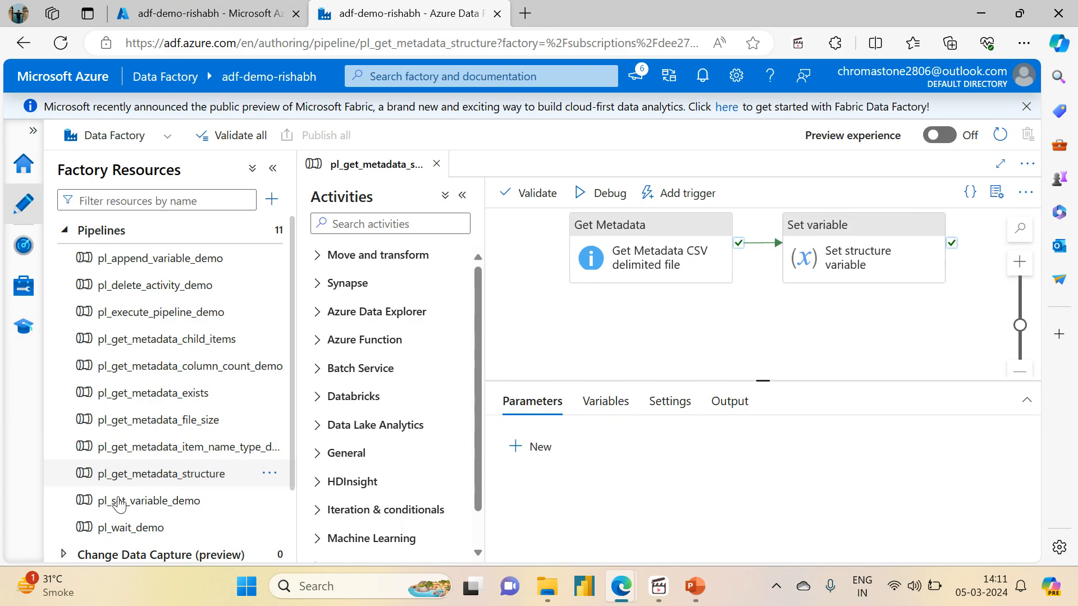
drag(553, 344, 552, 363)
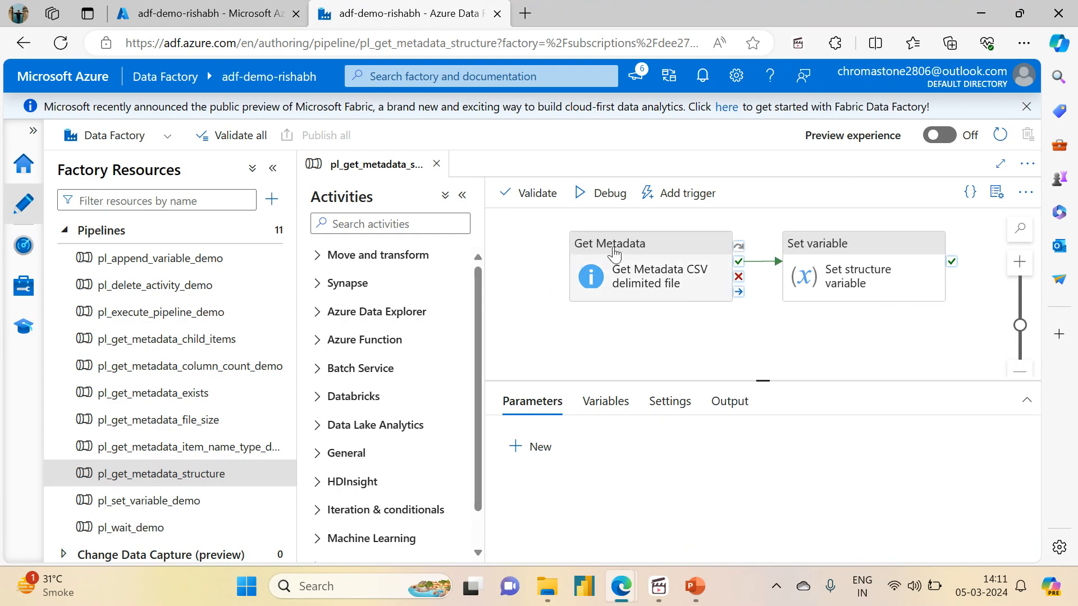
drag(637, 334, 629, 355)
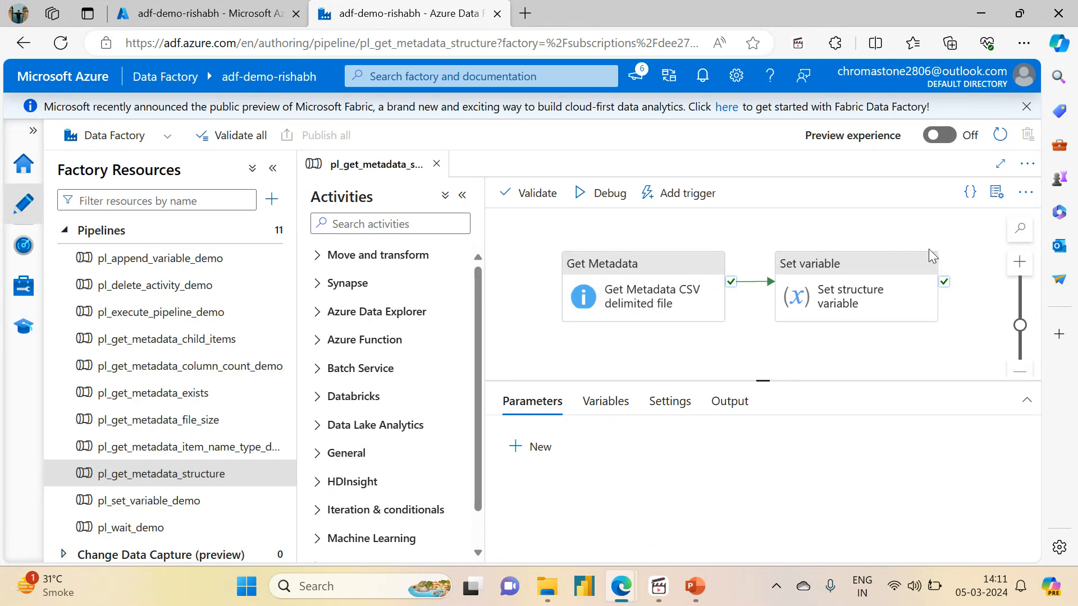
click(615, 403)
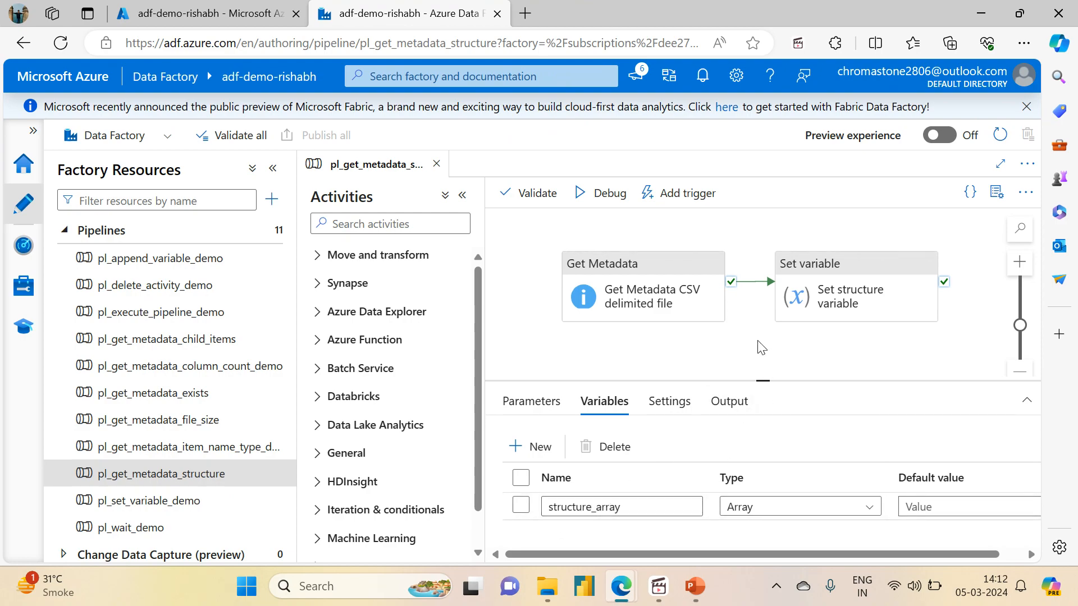
- Inspect Get Metadata's dataset settings: container source, folder variable_input, file Sales.csv
click(675, 301)
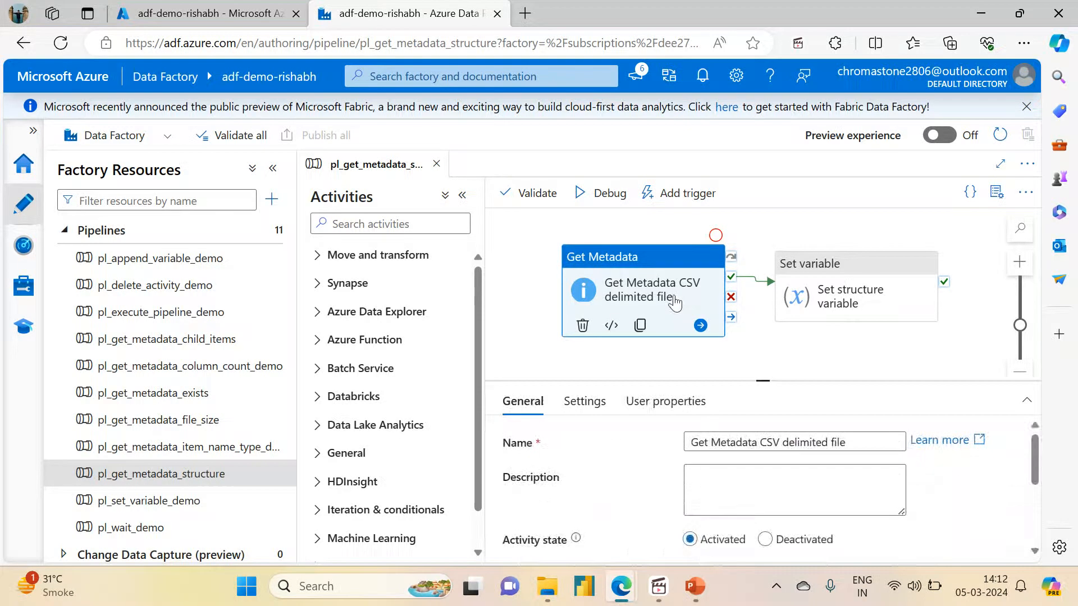
drag(758, 380, 758, 254)
click(586, 276)
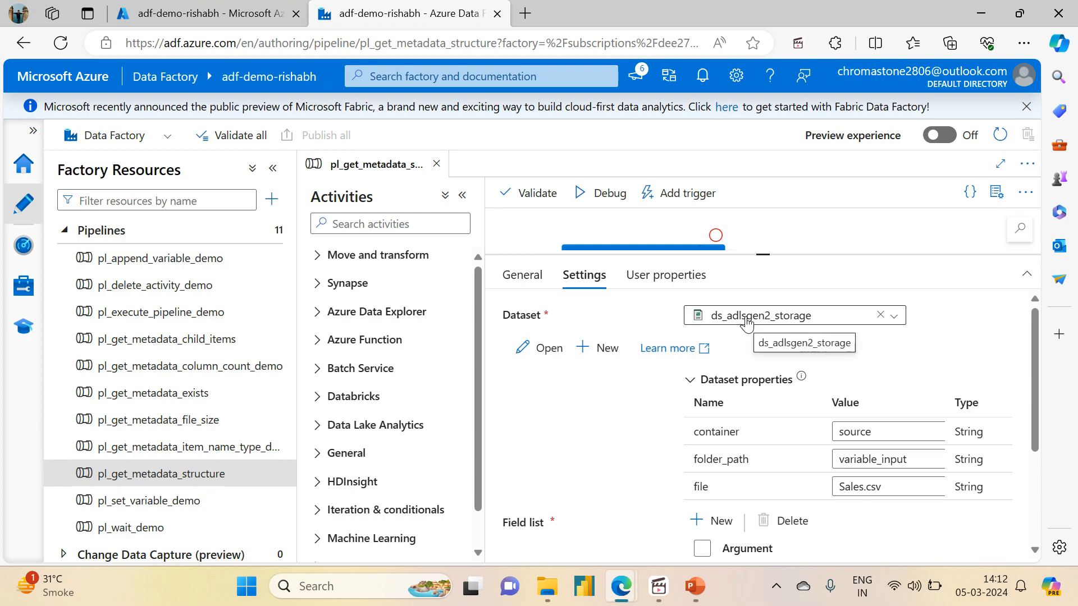
drag(1036, 379, 1037, 431)
drag(840, 337, 873, 334)
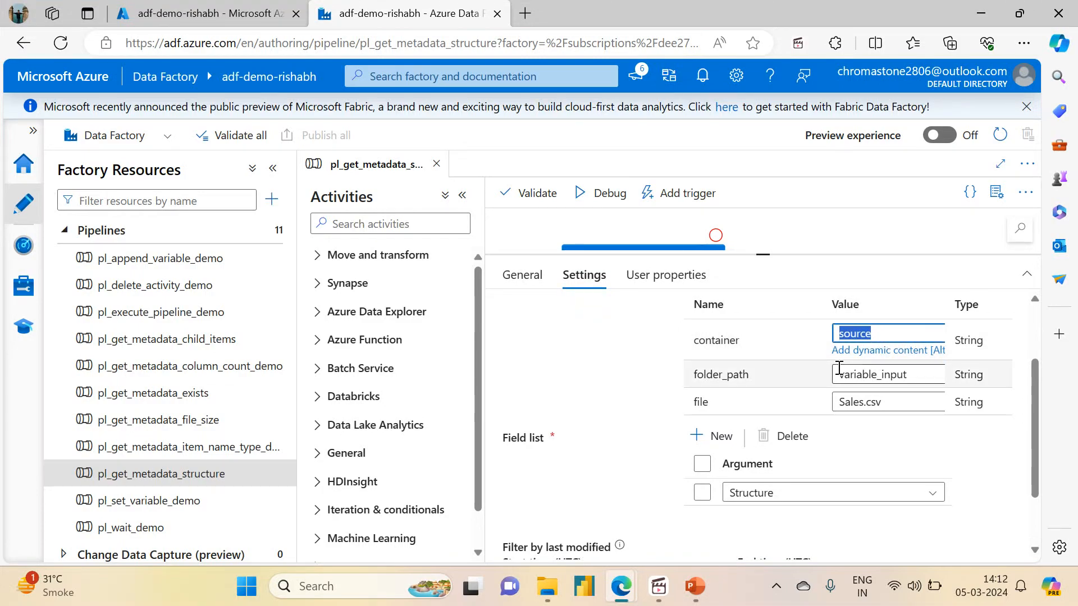
drag(837, 373, 910, 380)
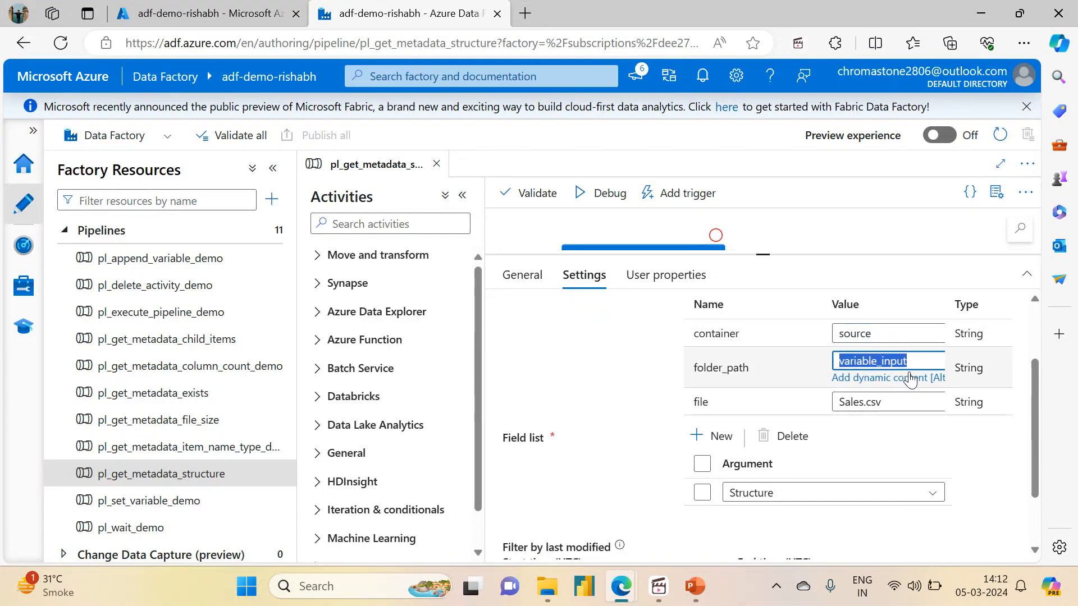
drag(841, 406, 888, 411)
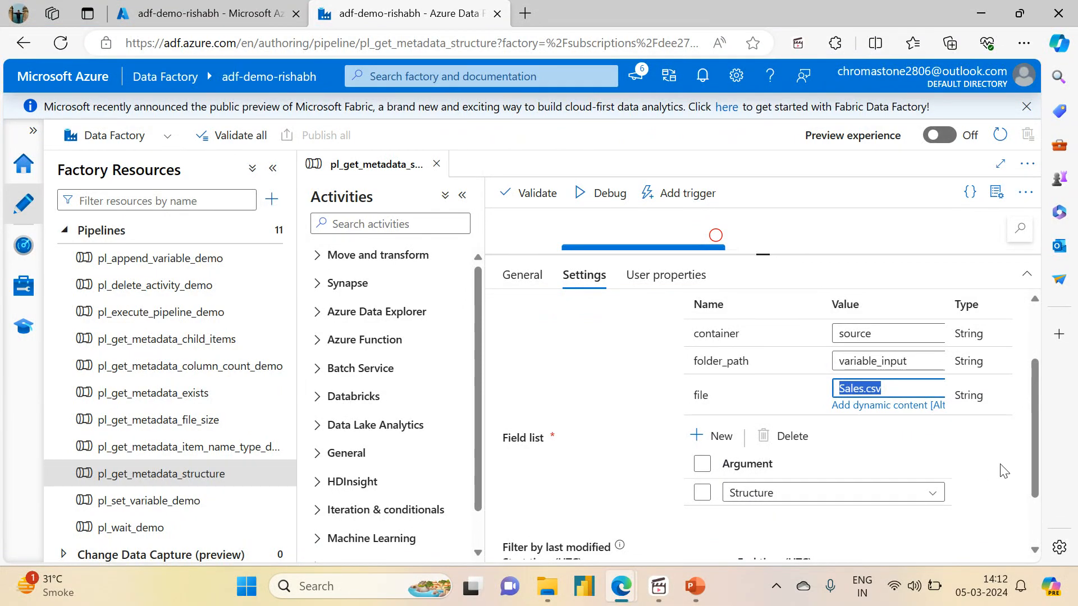
drag(1035, 489, 1044, 536)
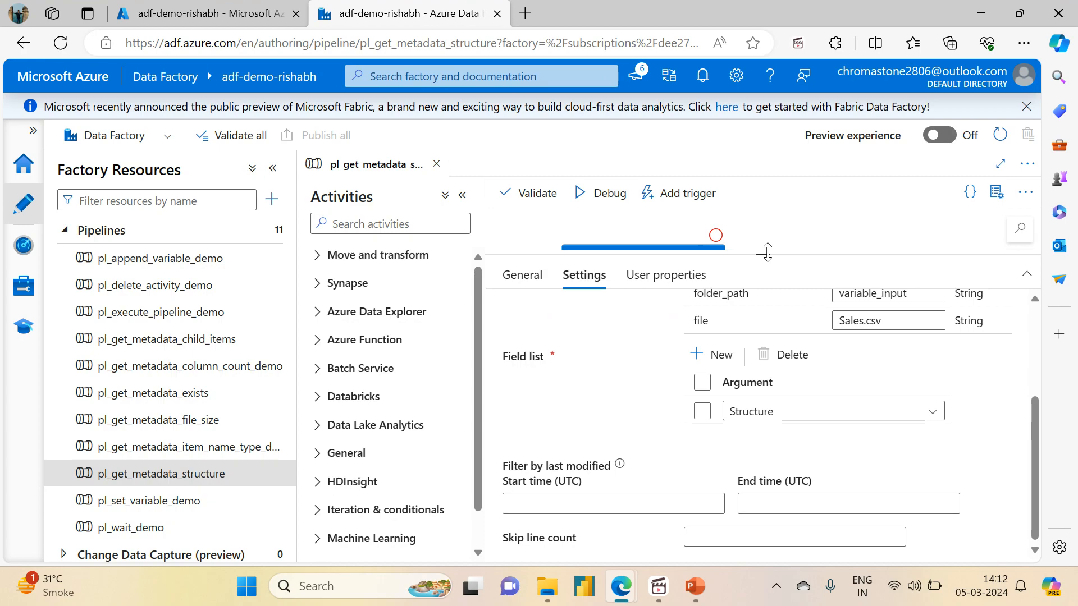
- Show the Set variable activity's settings
drag(764, 253, 807, 427)
click(844, 278)
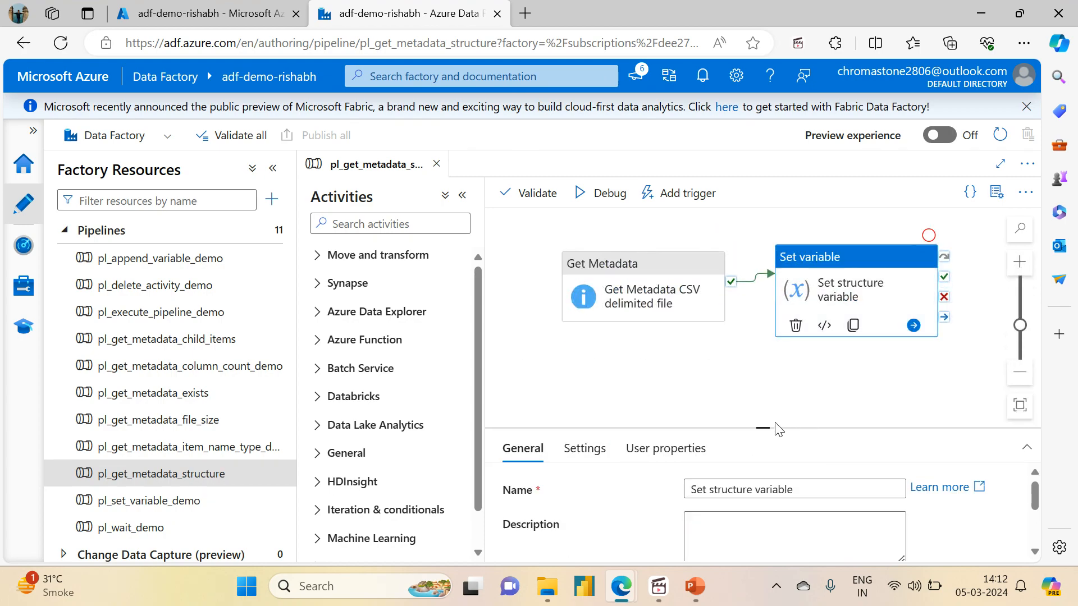
click(584, 449)
drag(758, 426, 758, 254)
click(730, 381)
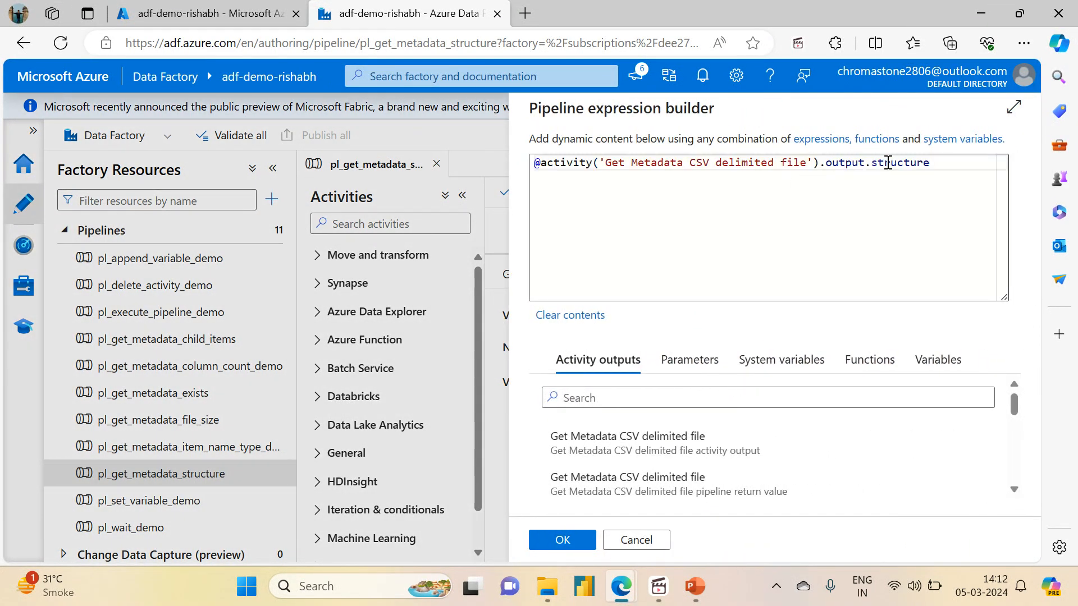
double_click(886, 164)
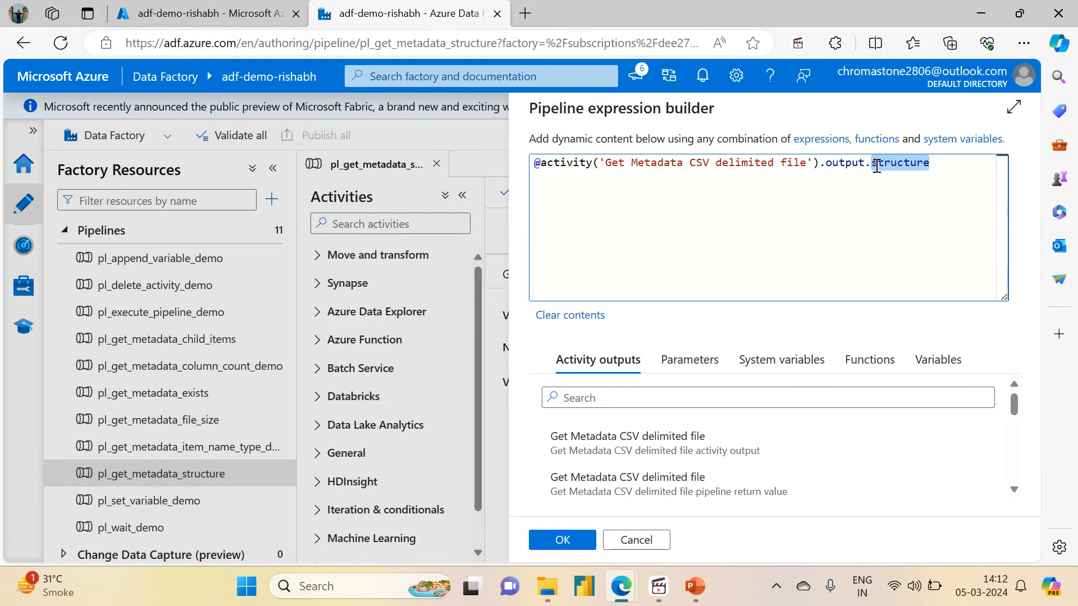
click(892, 166)
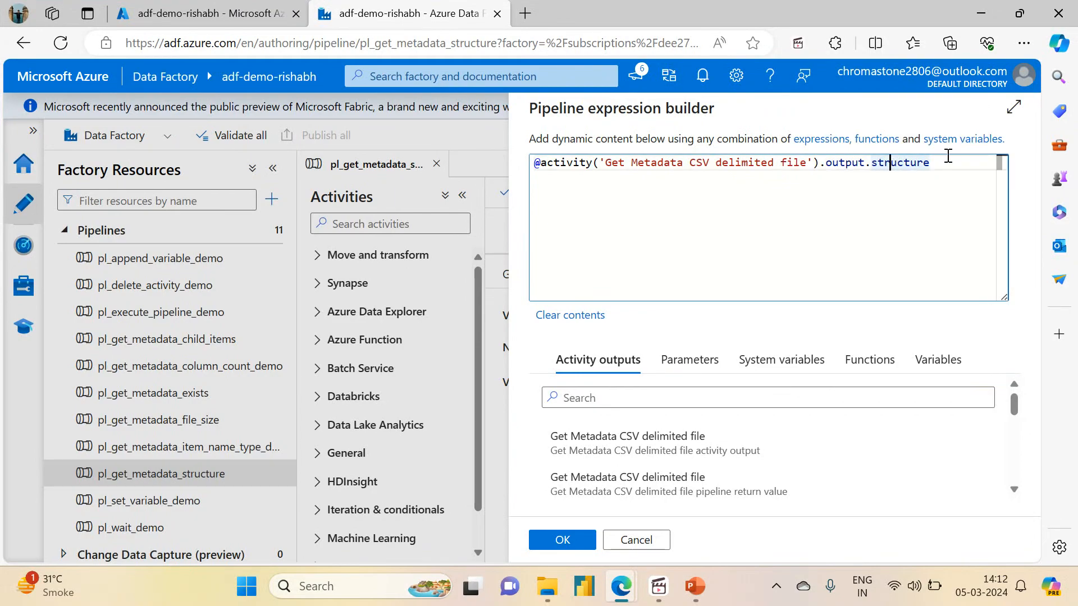
drag(943, 164, 825, 167)
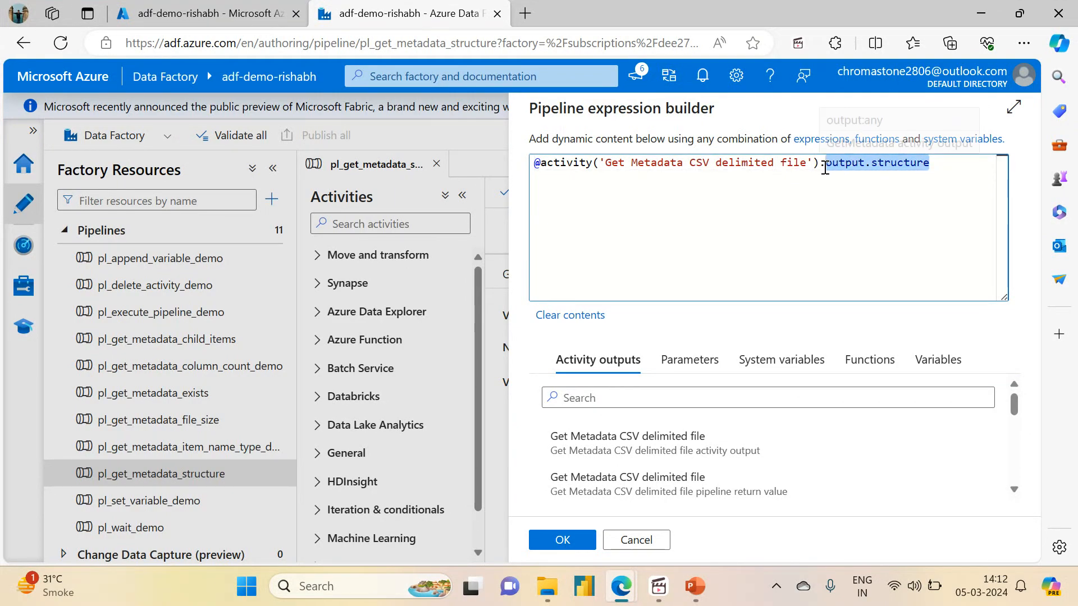
click(629, 547)
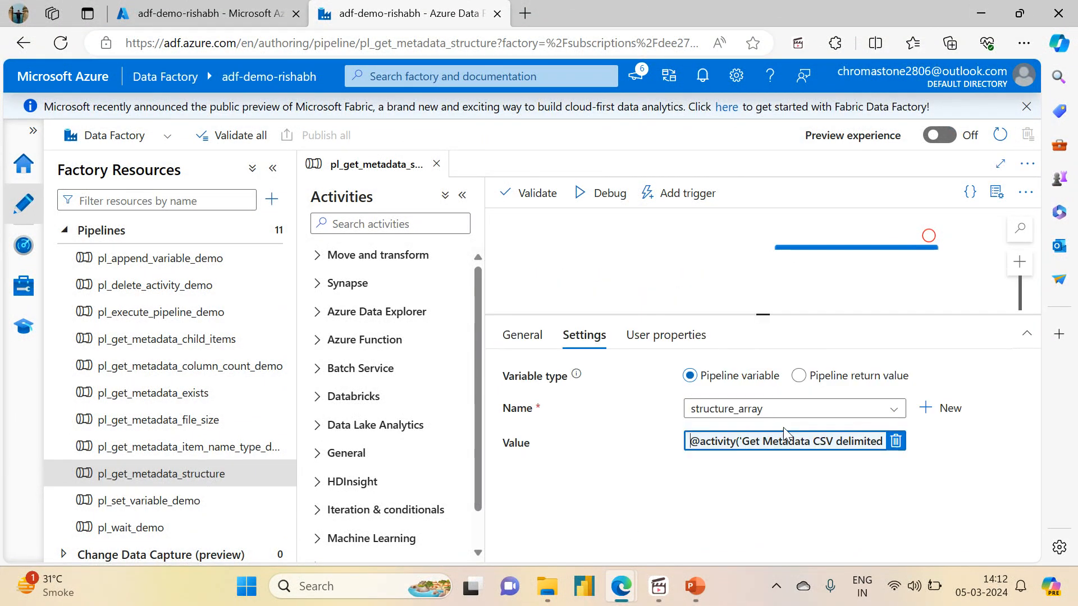
click(681, 373)
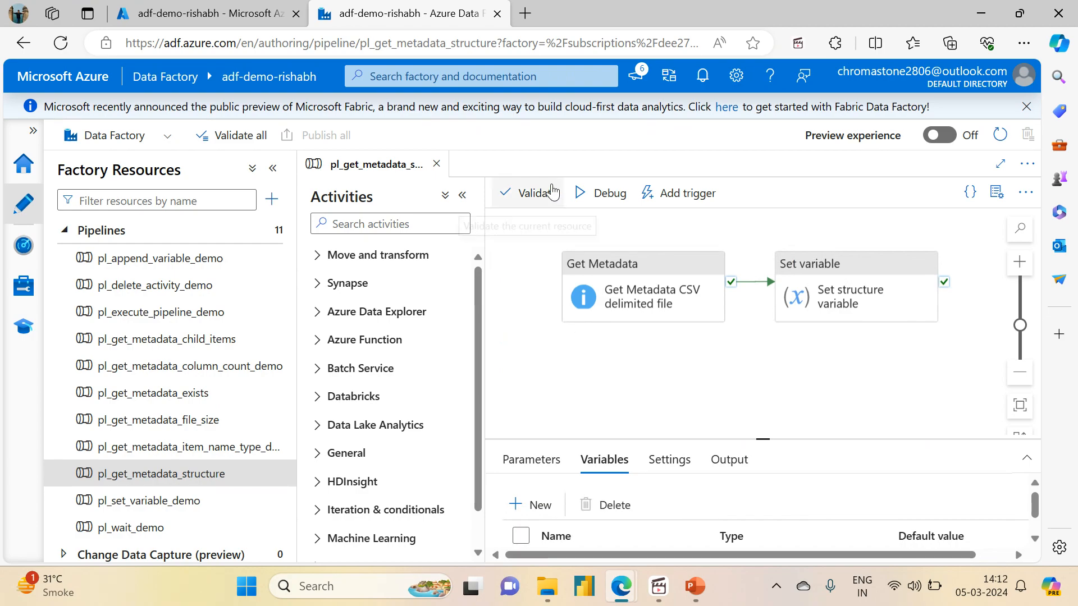
- Trigger the published pipeline now and open that run in monitoring
click(656, 193)
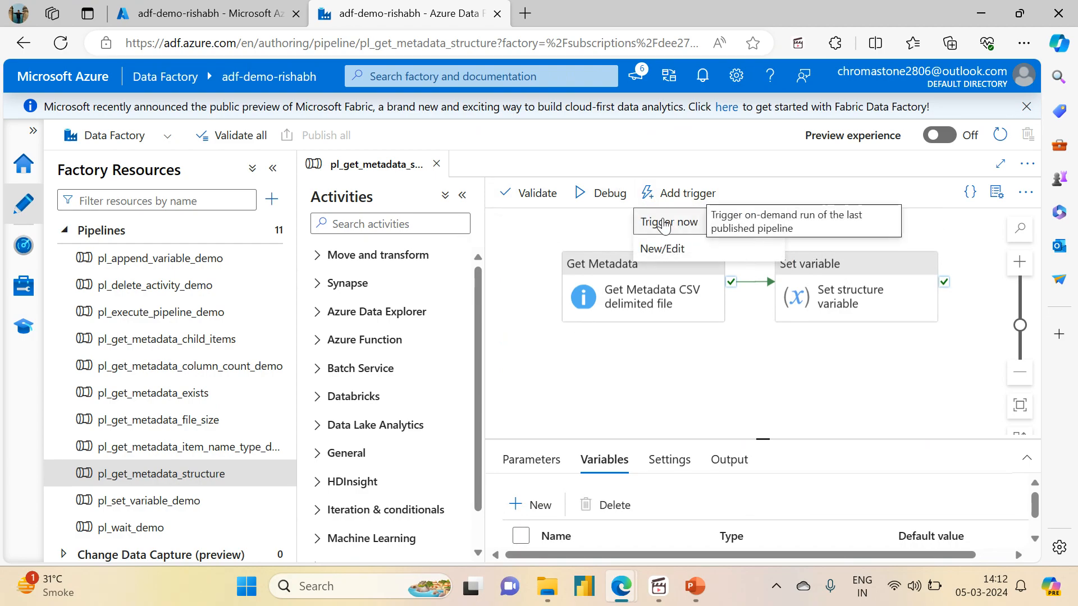
click(665, 224)
click(578, 538)
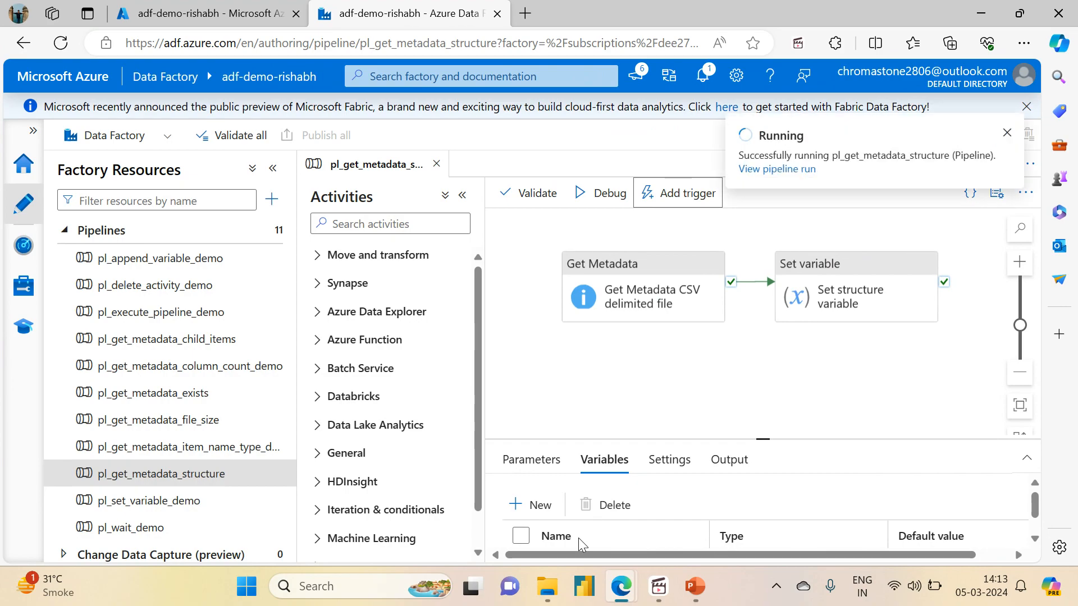
click(784, 169)
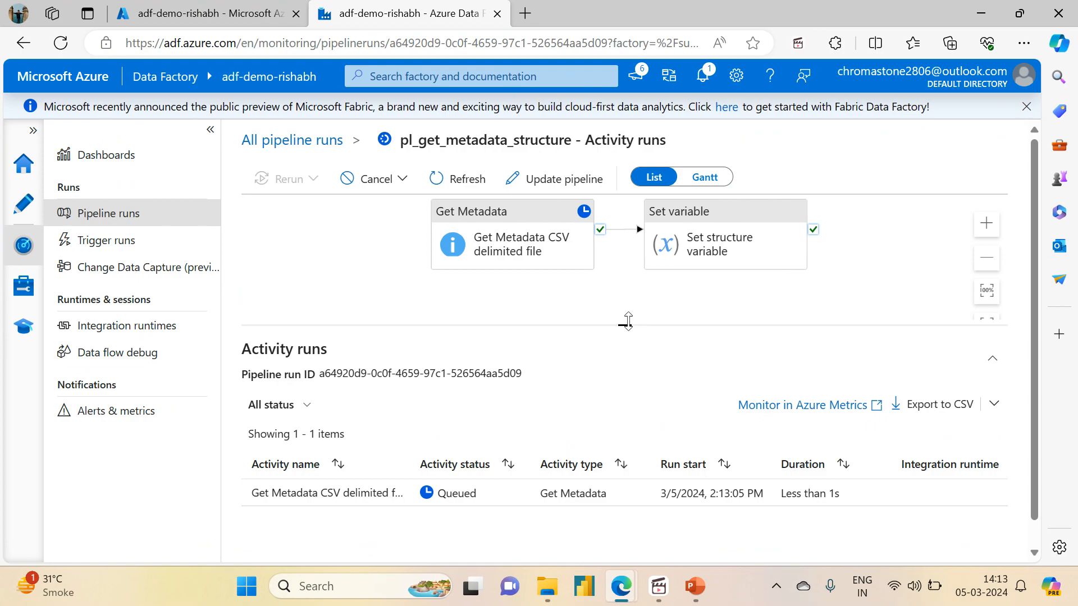
- Refresh the run until both activities succeed, then open Get Metadata's output
drag(628, 321, 625, 253)
click(453, 193)
click(452, 193)
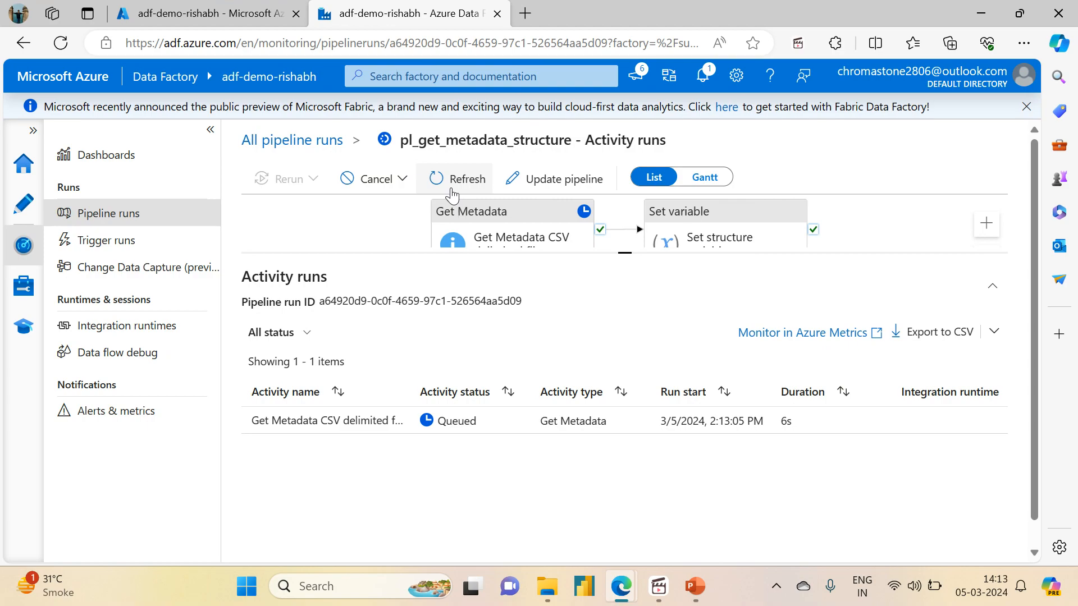
click(452, 193)
click(452, 192)
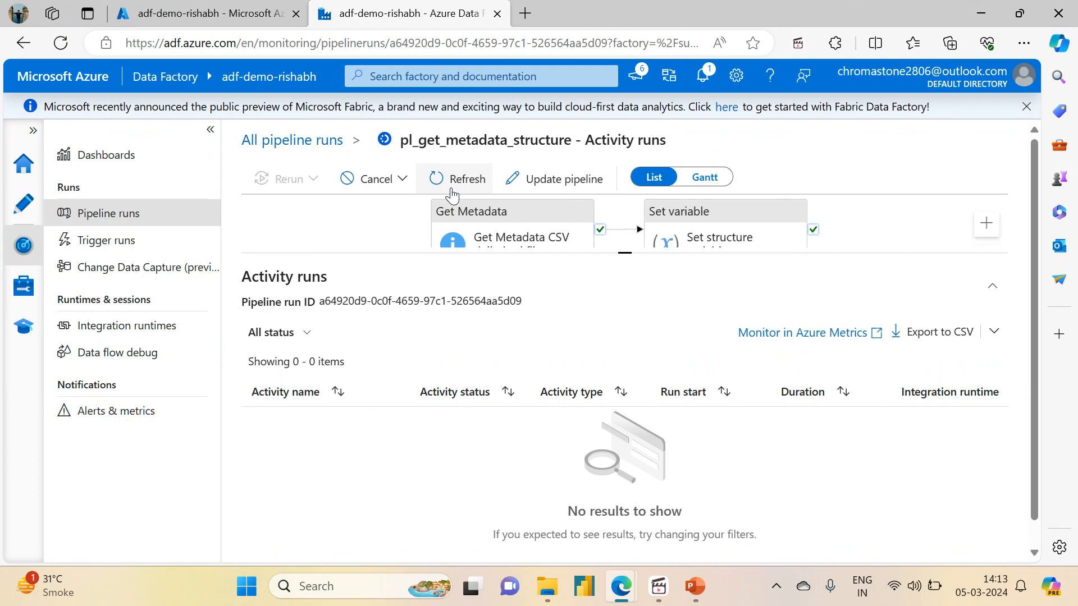
drag(625, 250, 625, 355)
click(464, 193)
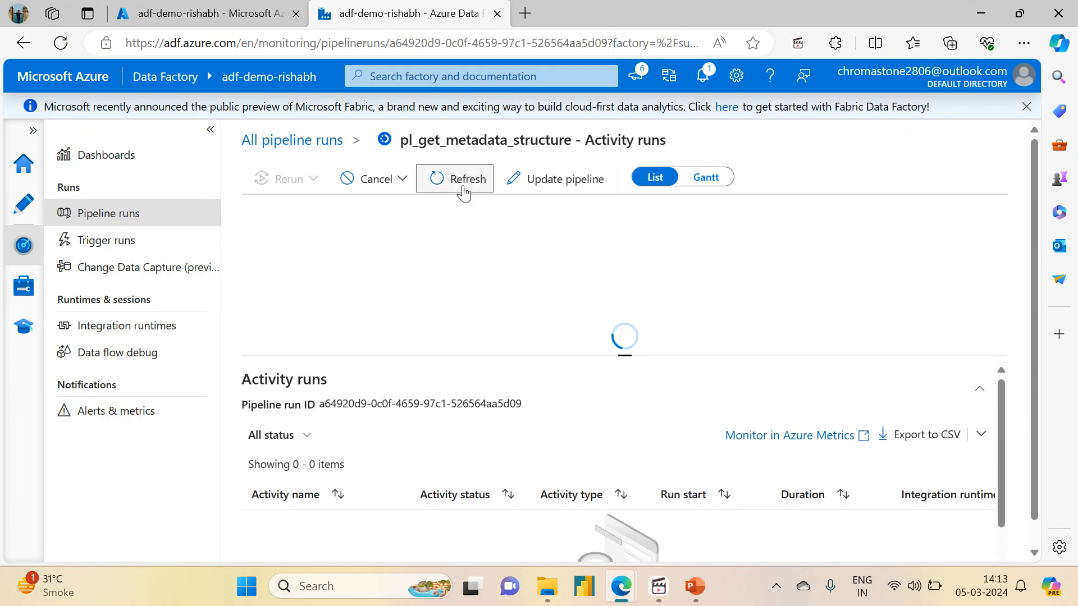
drag(625, 356, 625, 198)
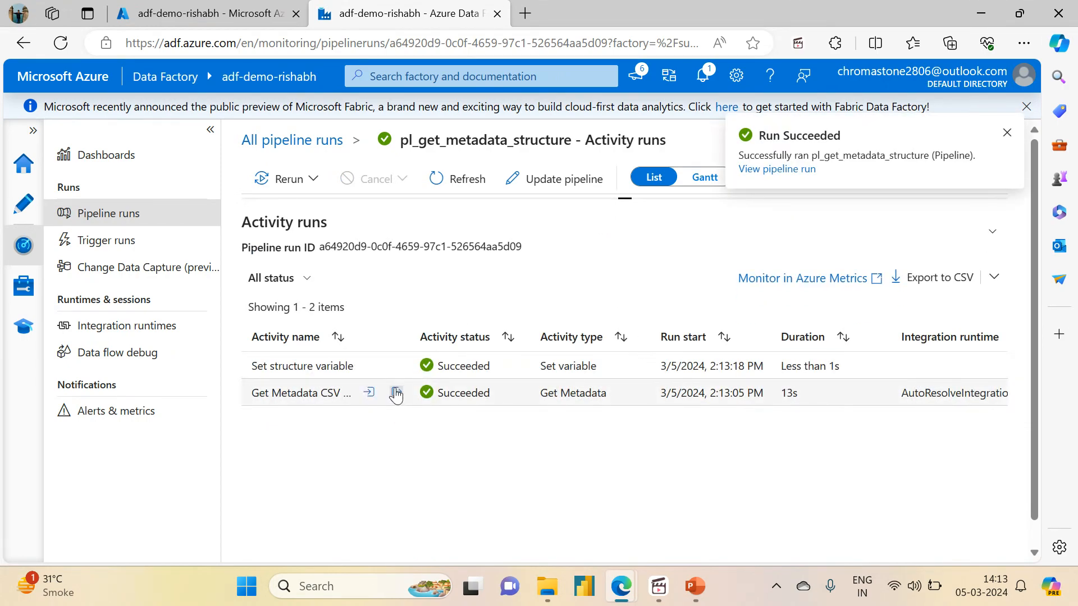
click(397, 393)
- Review the output's structure: Sr. No and Product columns of type String
double_click(258, 235)
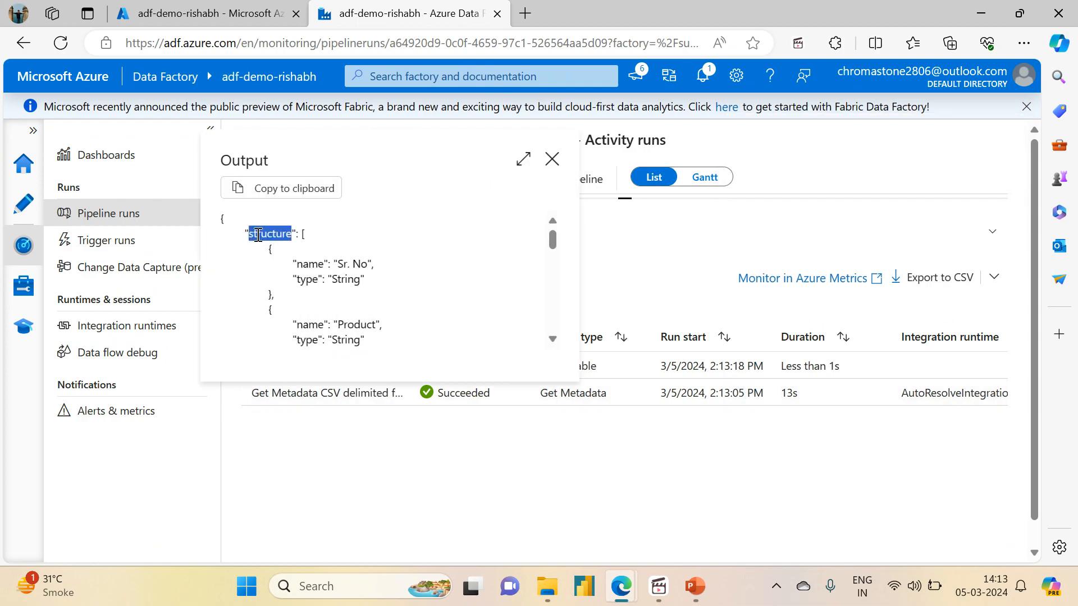
drag(553, 246, 553, 253)
triple_click(341, 222)
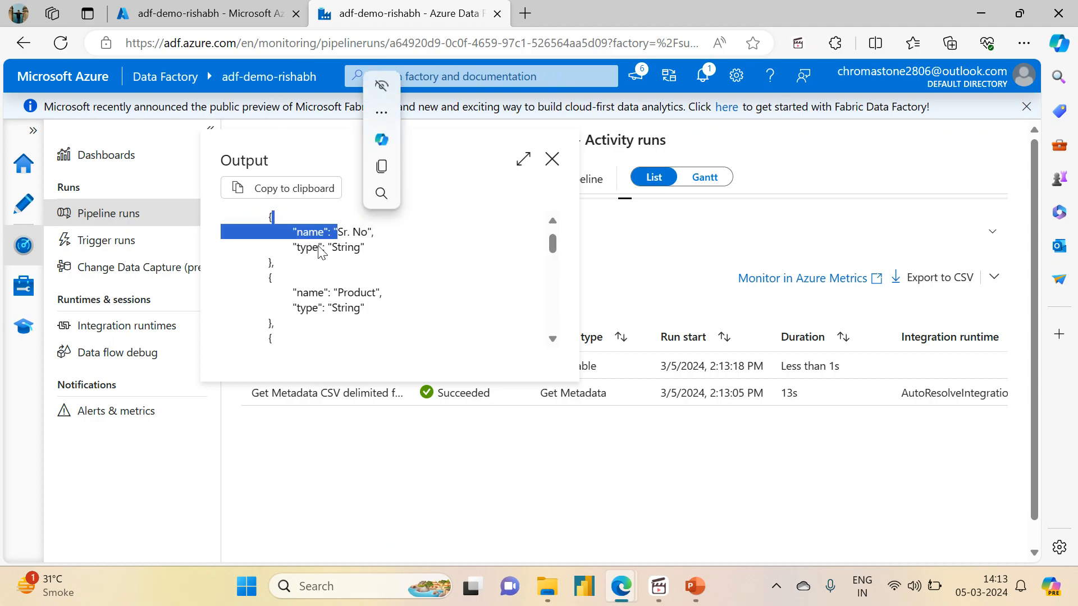
double_click(306, 248)
mouse_move(555, 254)
mouse_down()
mouse_move(550, 303)
mouse_move(551, 235)
mouse_up()
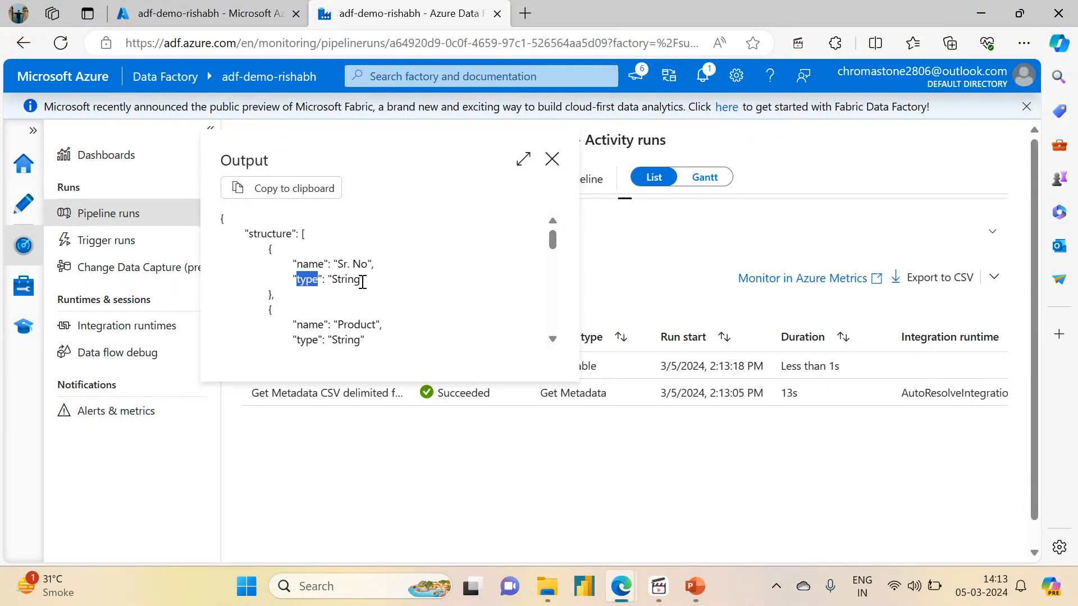
mouse_move(555, 242)
mouse_down()
mouse_move(555, 254)
mouse_move(568, 237)
mouse_up()
- Close the output and resize the run view to show the pipeline diagram
click(551, 162)
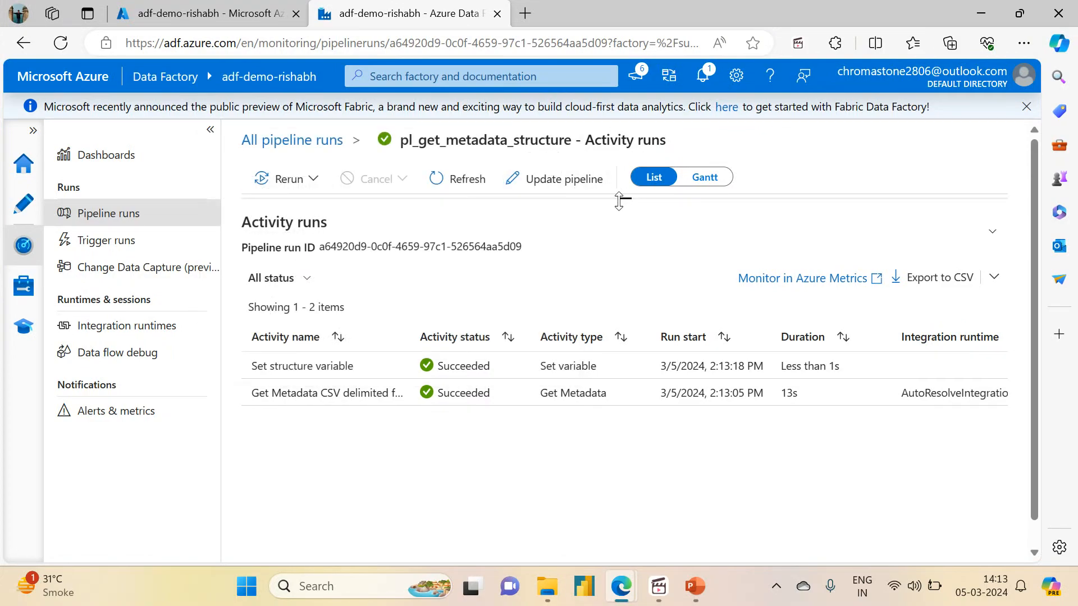
drag(626, 199, 630, 340)
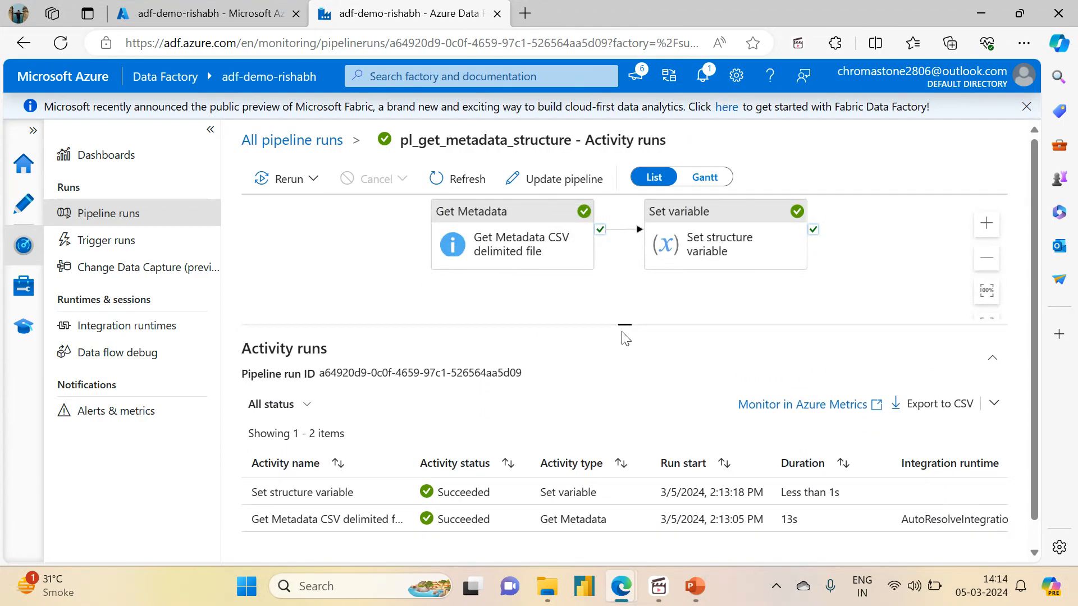
drag(628, 325, 633, 310)
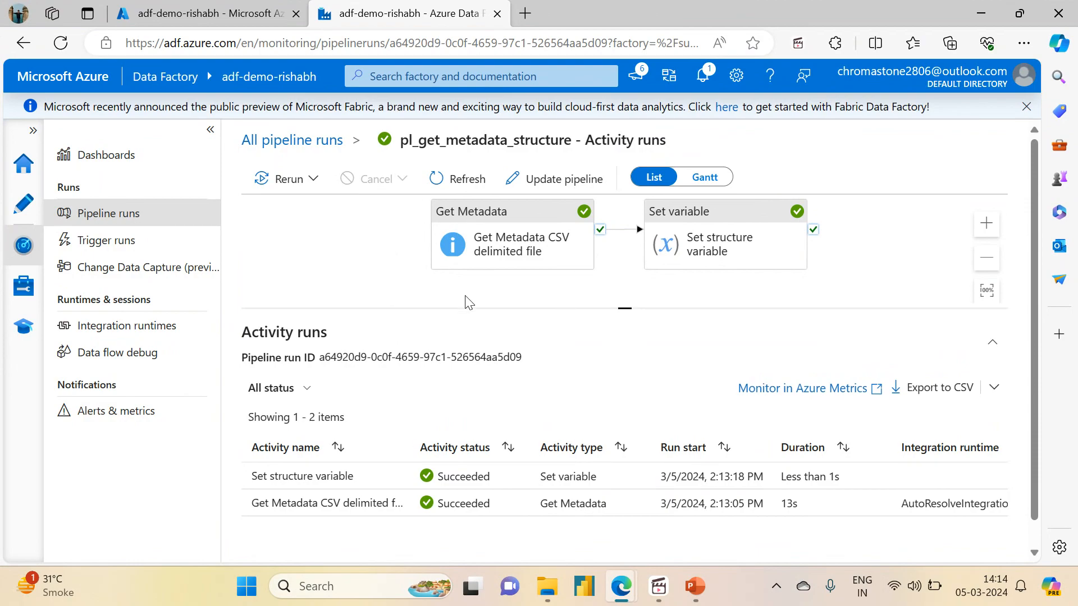
drag(852, 271, 838, 292)
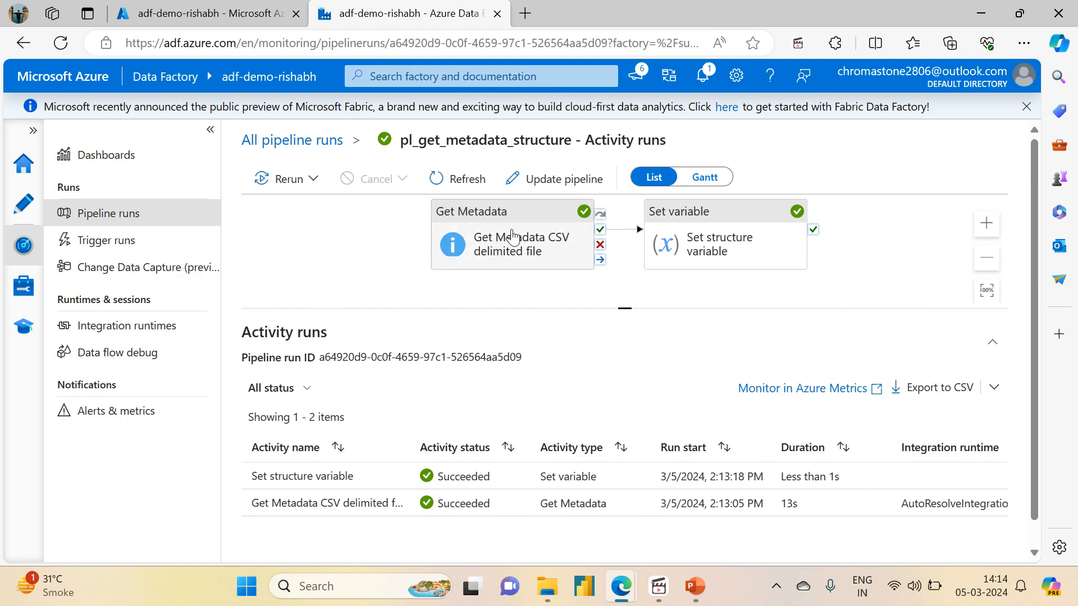
- Switch the Get Metadata activity's dataset to ds_adlsgen2_parquet
click(18, 216)
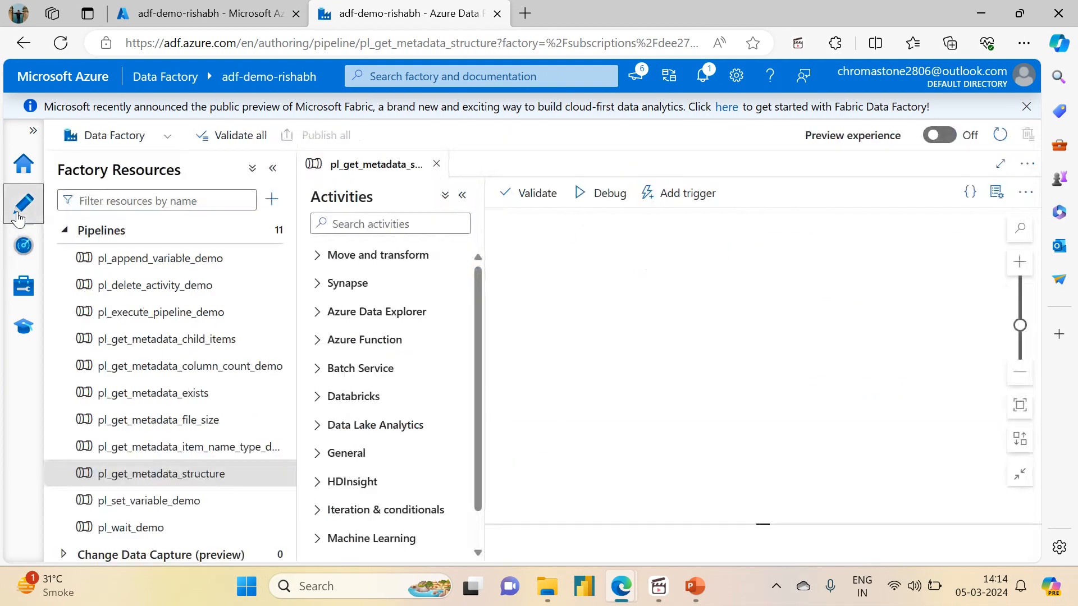
click(585, 267)
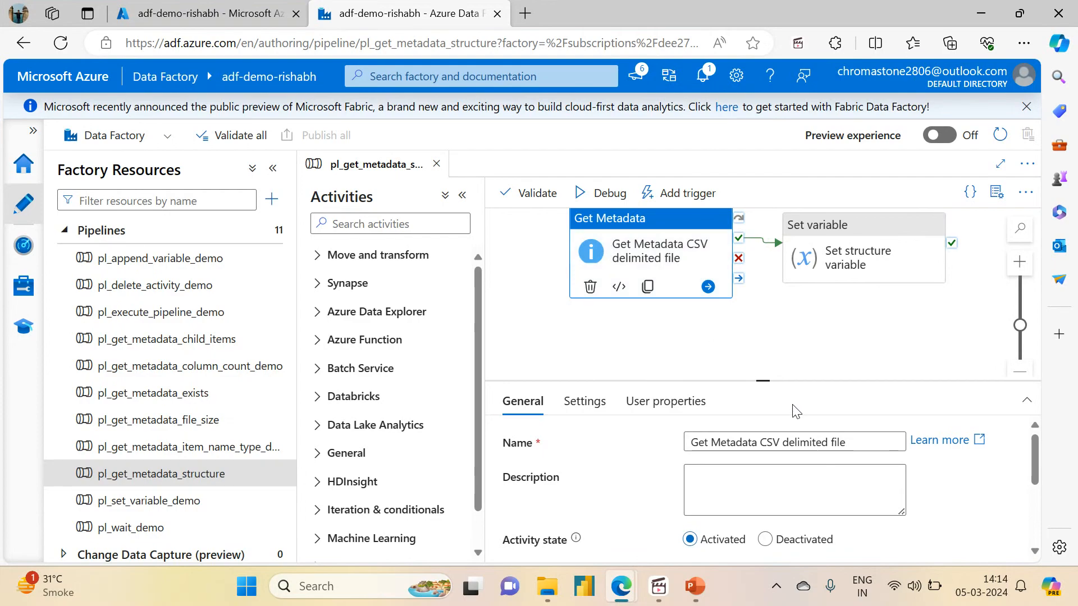
drag(763, 380, 763, 264)
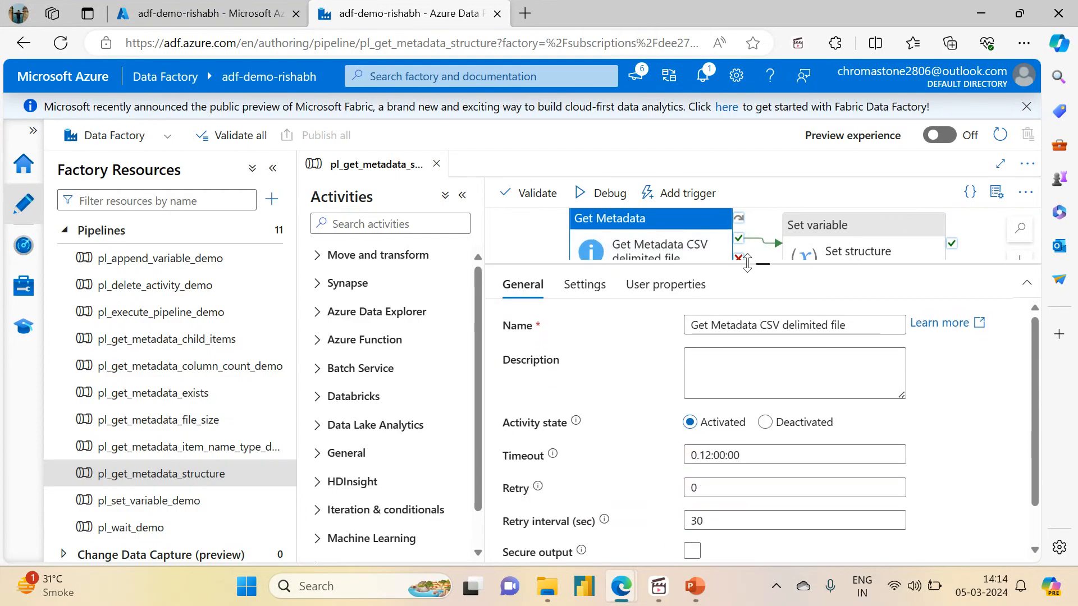
click(581, 290)
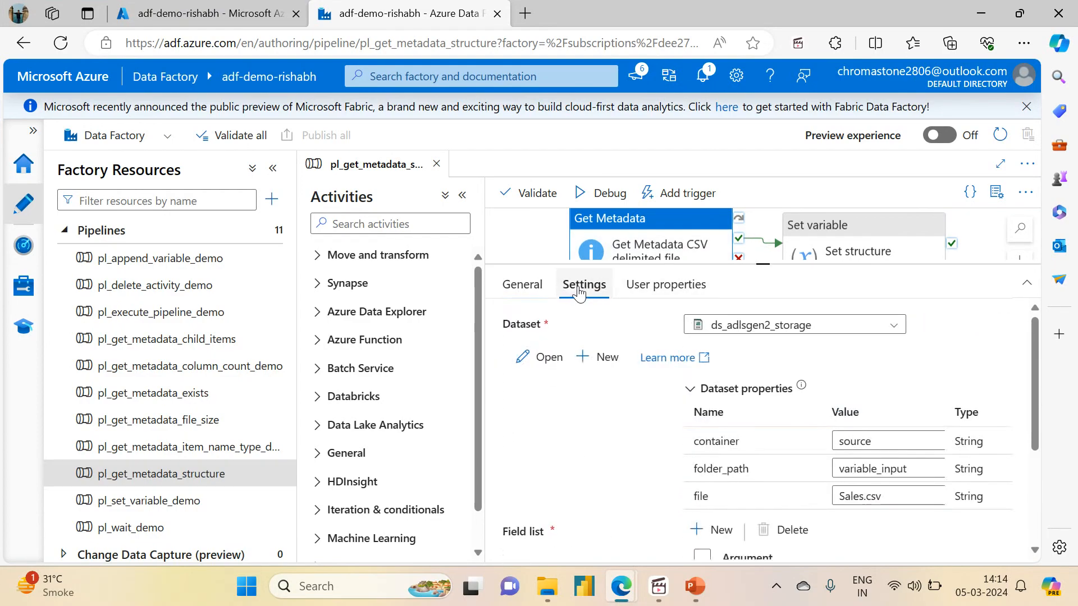
click(773, 326)
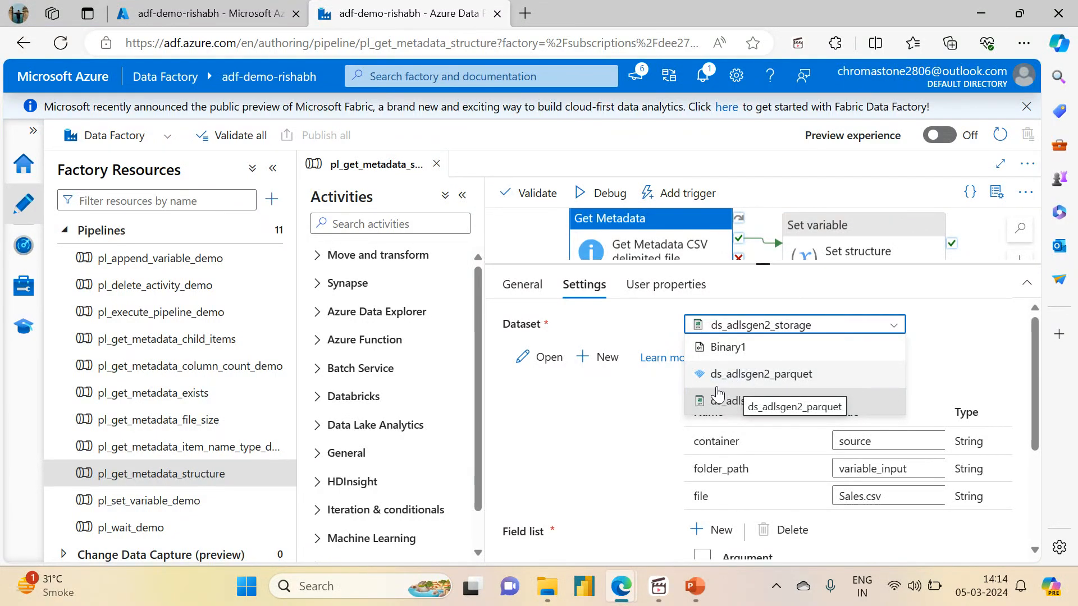
click(774, 378)
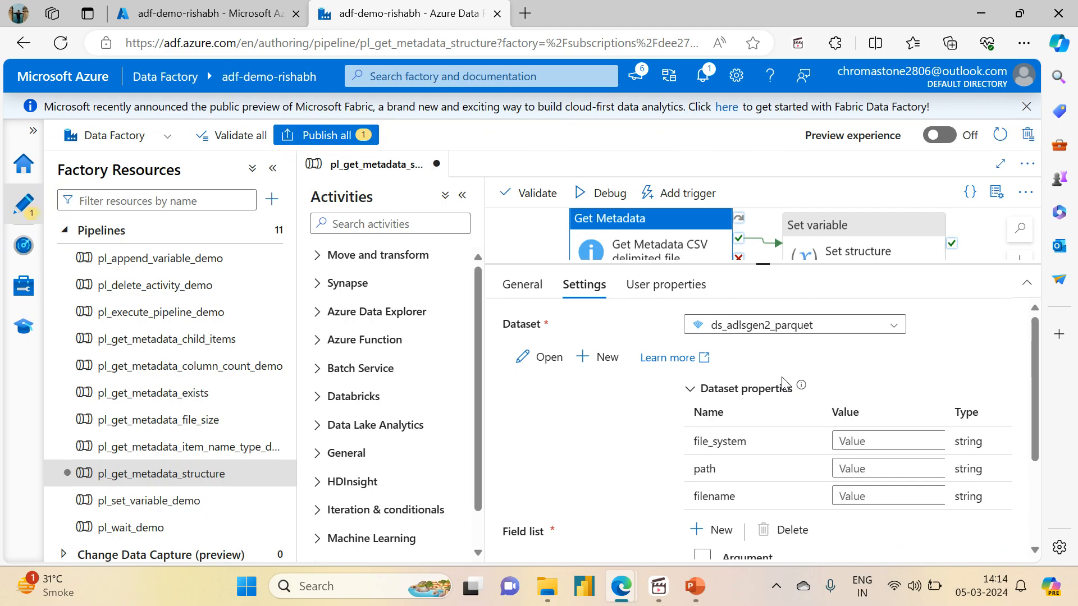
- Set file_system to source and begin entering the variable_input path
click(865, 441)
text(source)
key(Tab)
text(v)
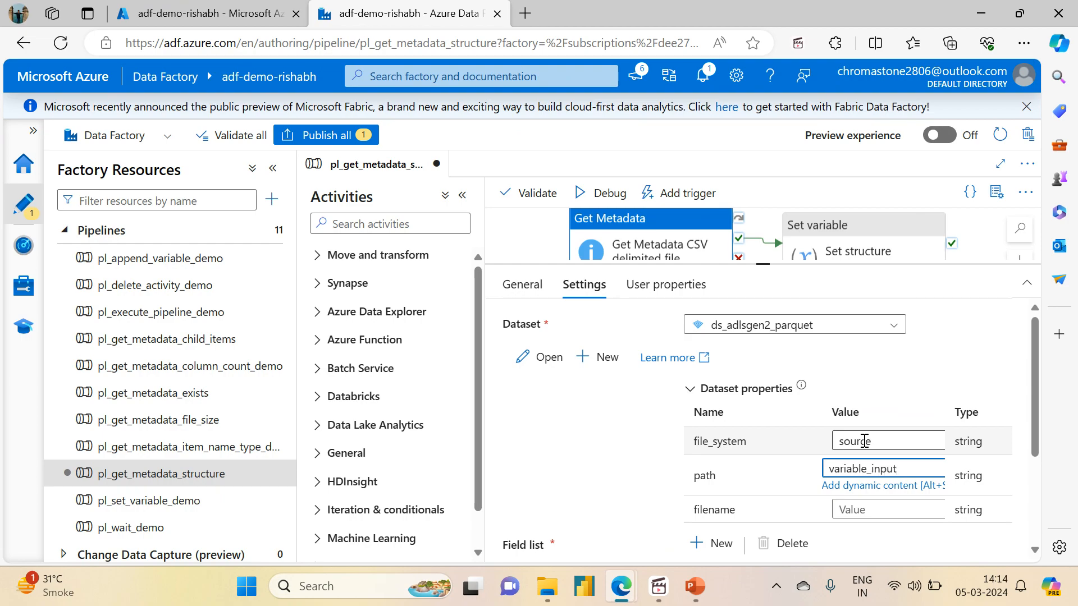
click(252, 14)
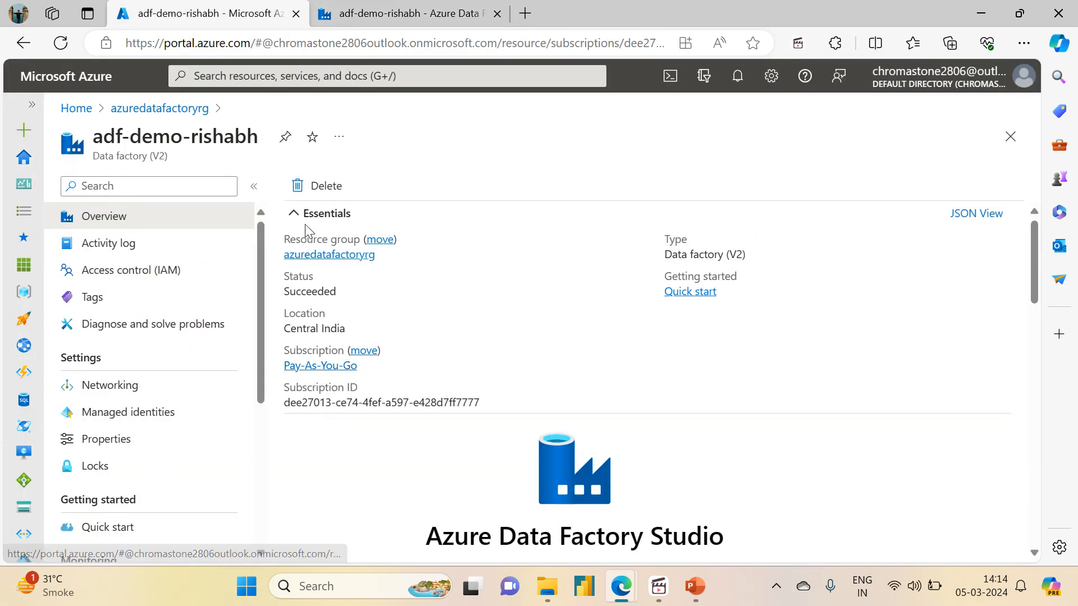
- Locate NYCTripSmall.parquet in adfdemoadlsgen2acc's source/variable_input folder and copy its name
click(308, 255)
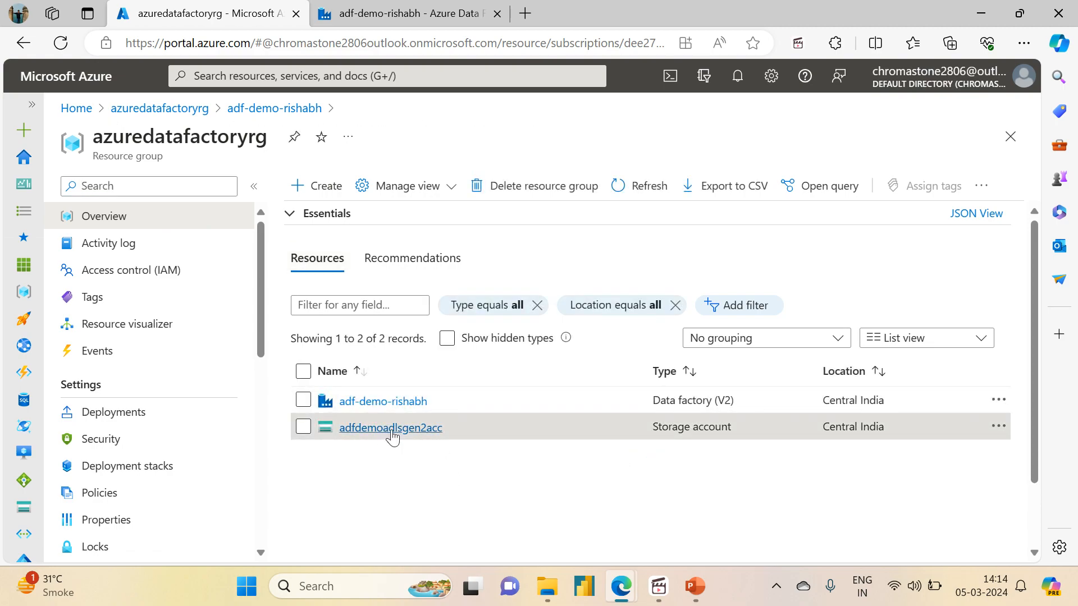
click(392, 431)
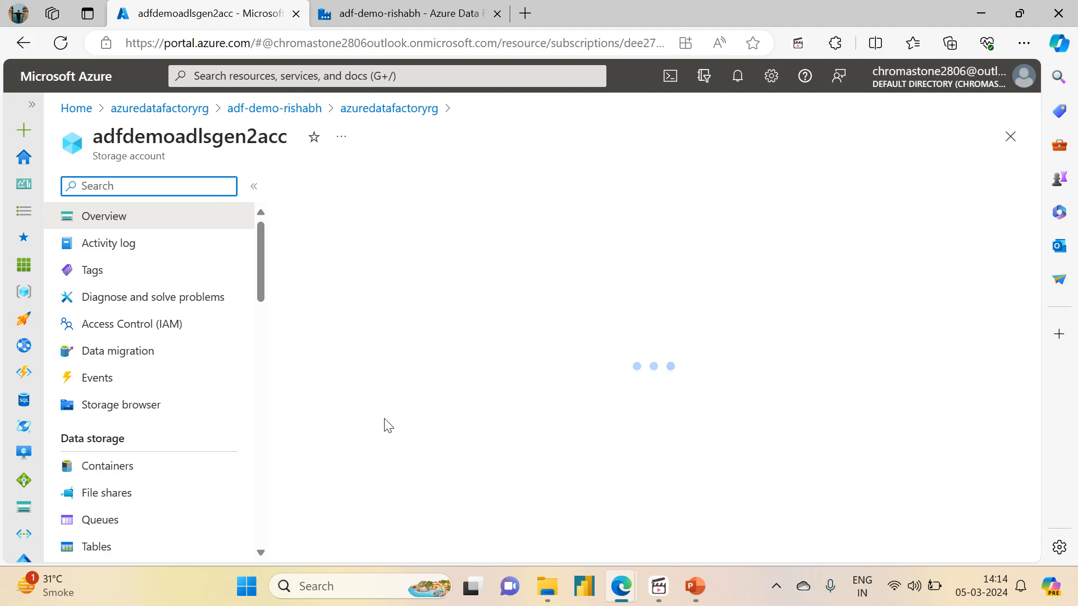
click(110, 476)
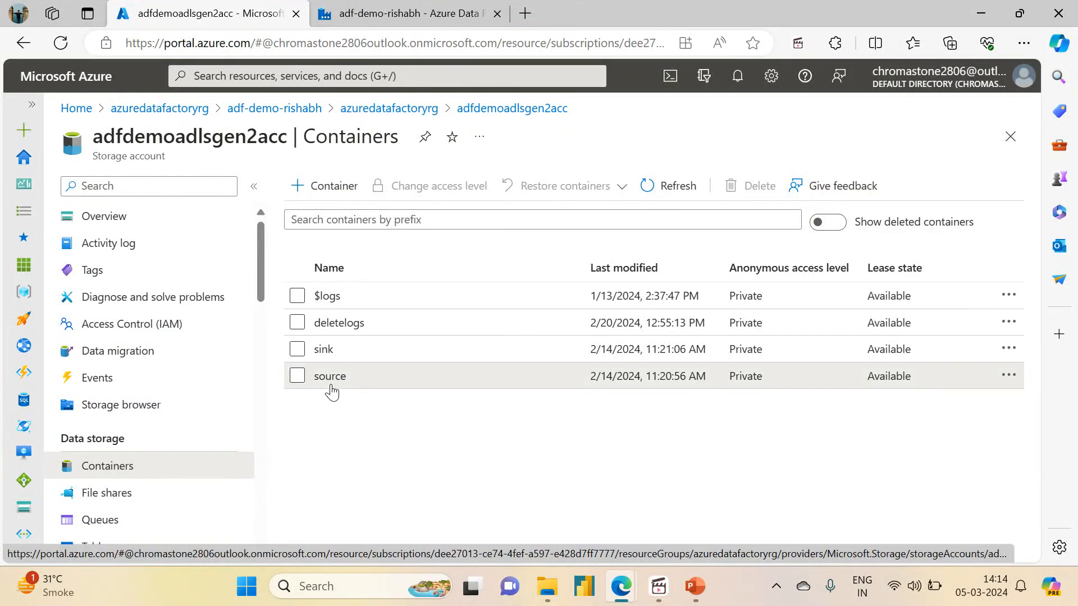
click(330, 377)
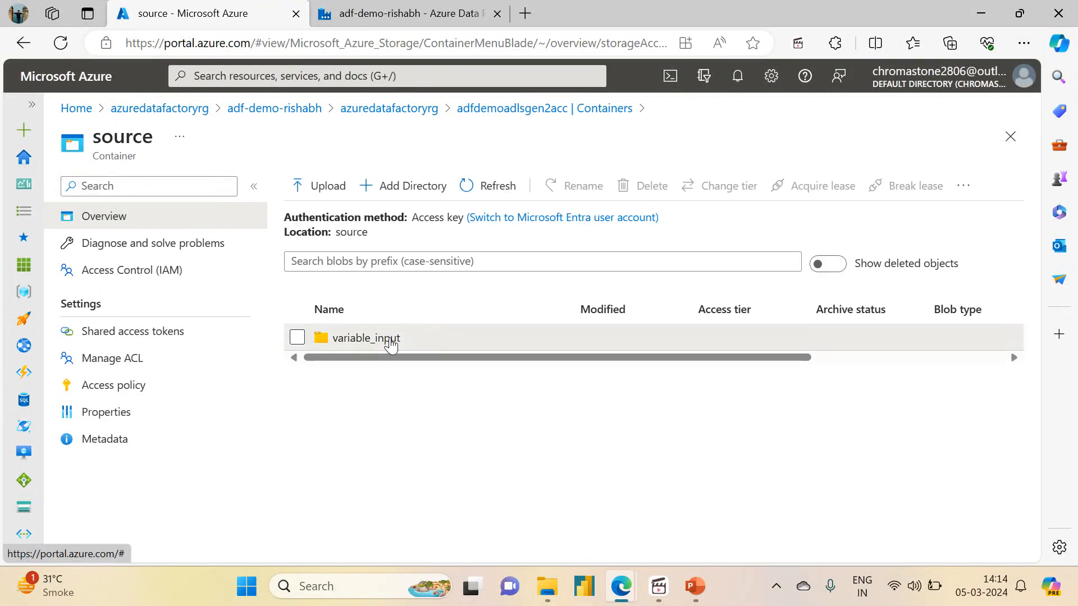
click(384, 339)
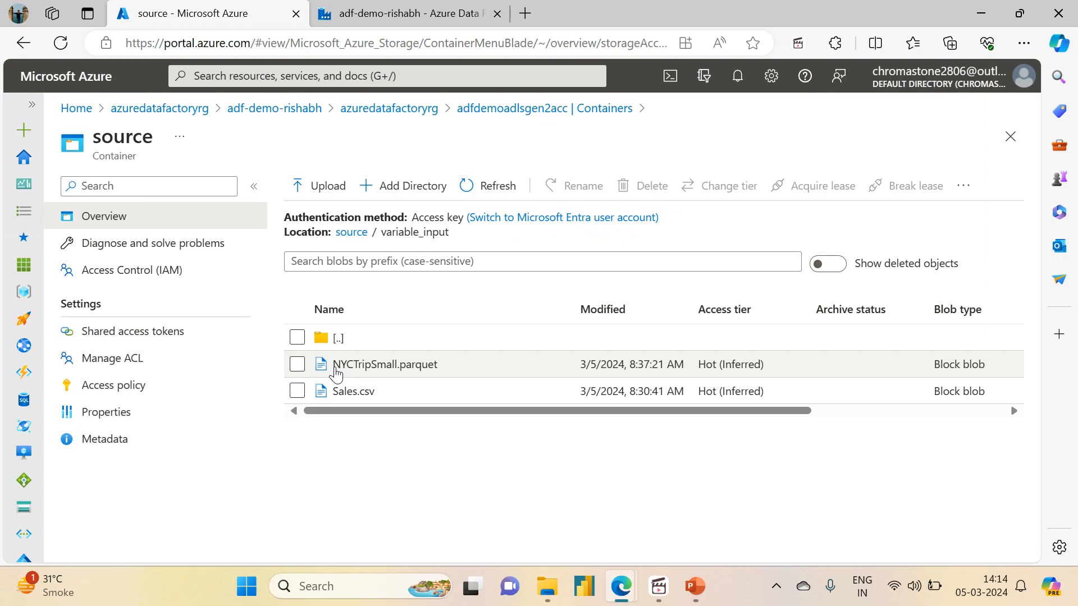
click(385, 366)
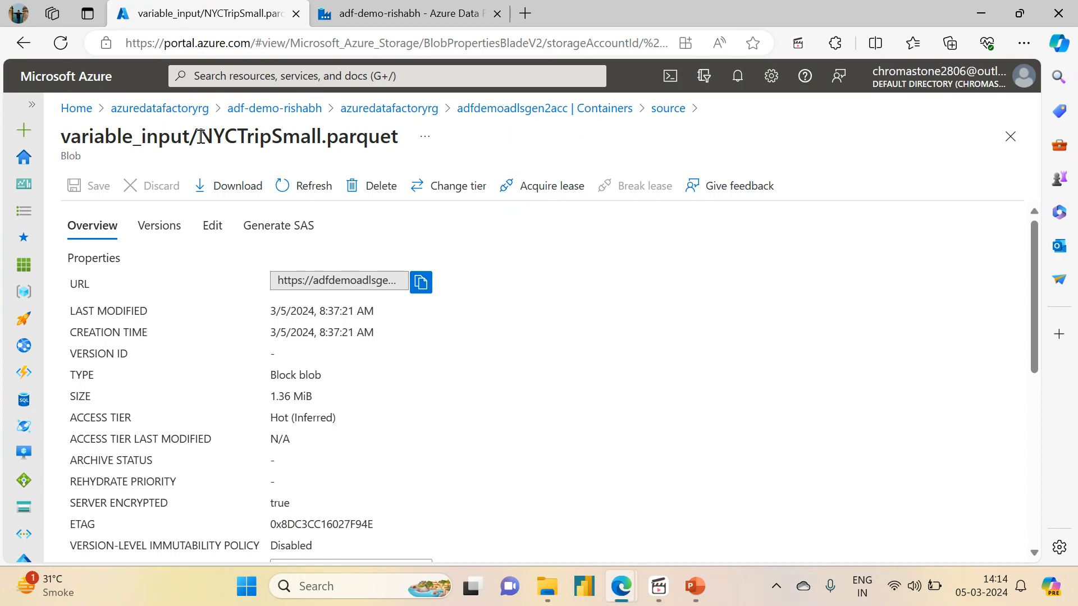
drag(201, 137, 412, 138)
key(ctrl+c)
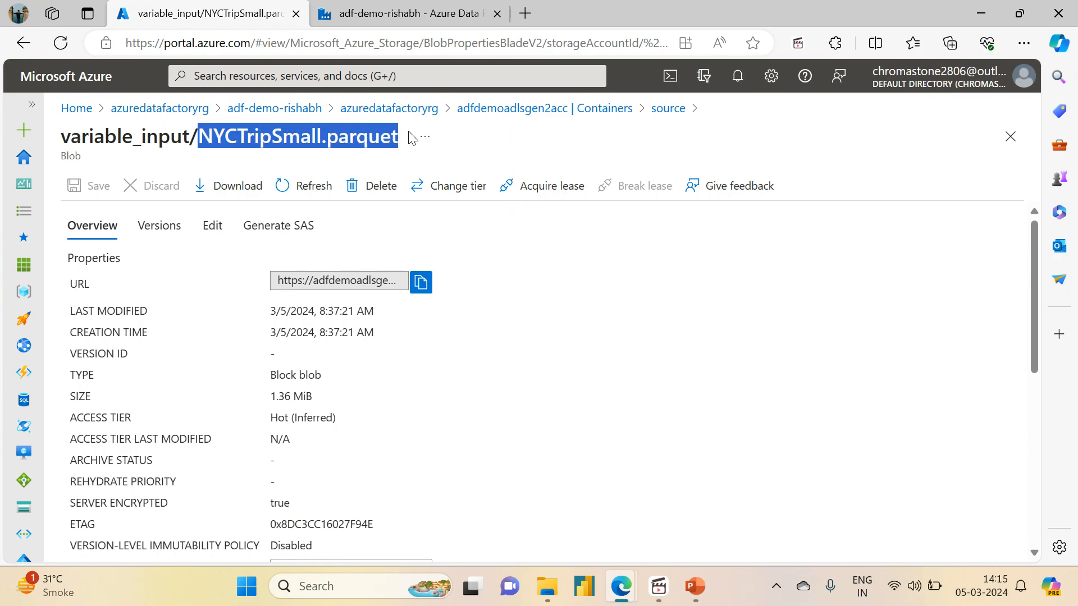
click(422, 15)
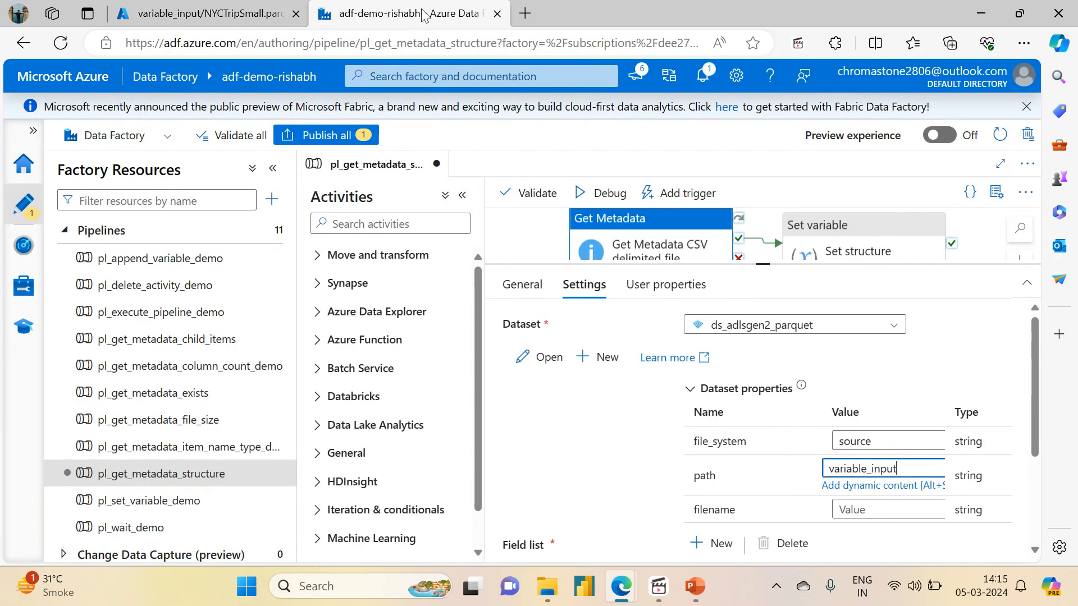
- Paste NYCTripSmall.parquet as the filename and confirm Structure remains in the field list
click(858, 504)
key(ctrl+v)
drag(1036, 428, 1034, 486)
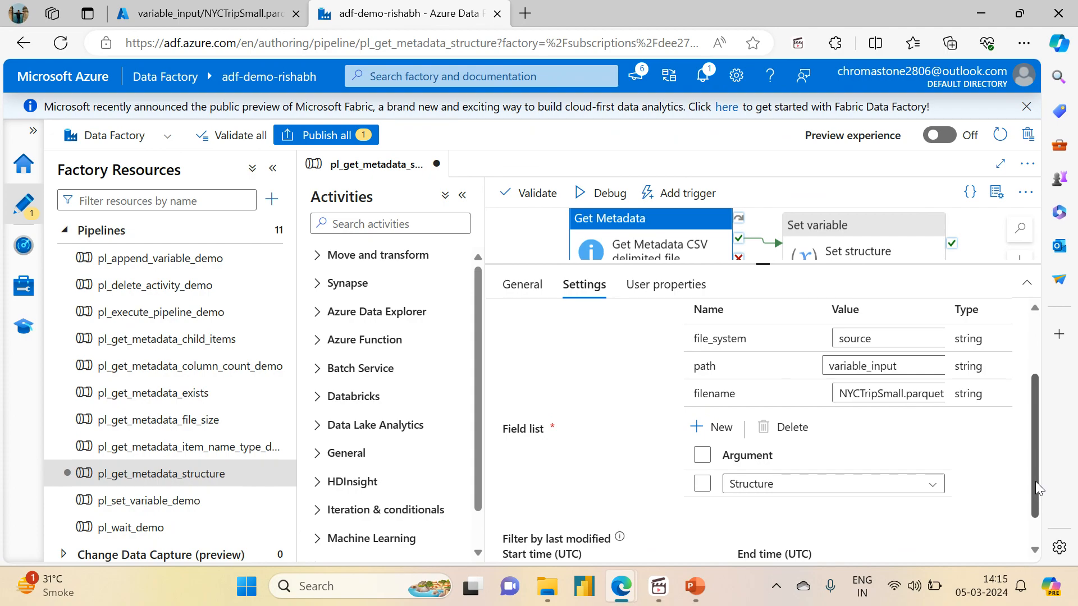
drag(1035, 480, 1046, 370)
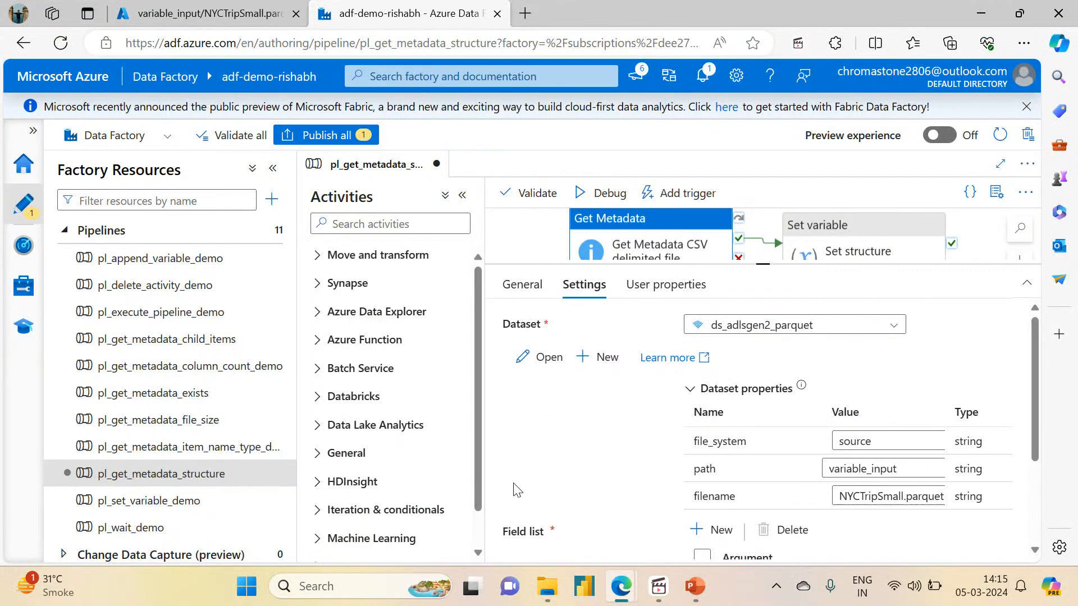
click(534, 15)
- Search for 'Newyork taxi tri' and open the TLC Trip Record Data page
text(New)
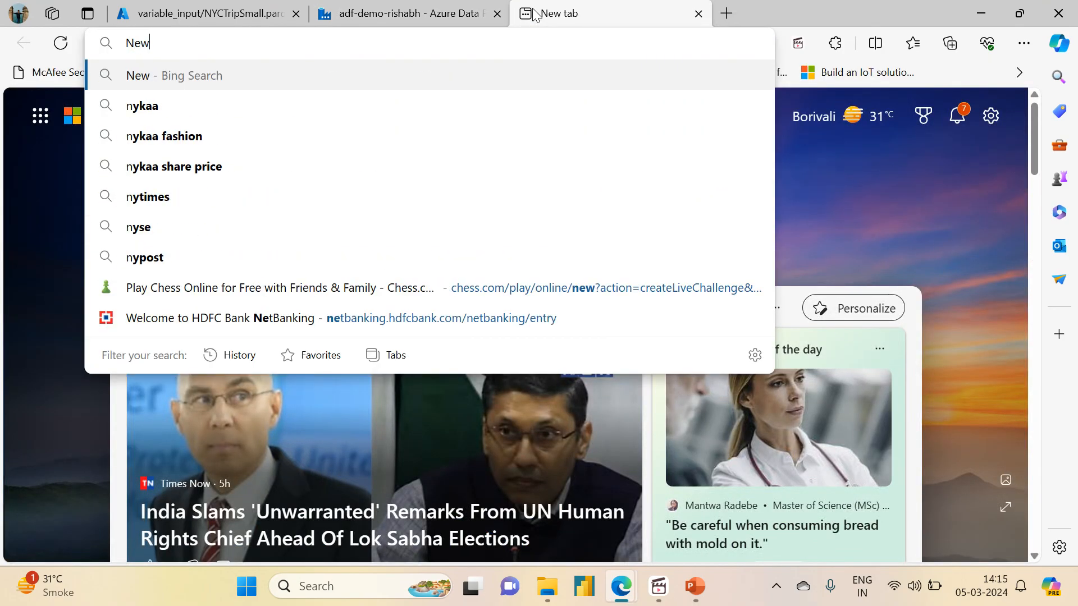
text(york tax)
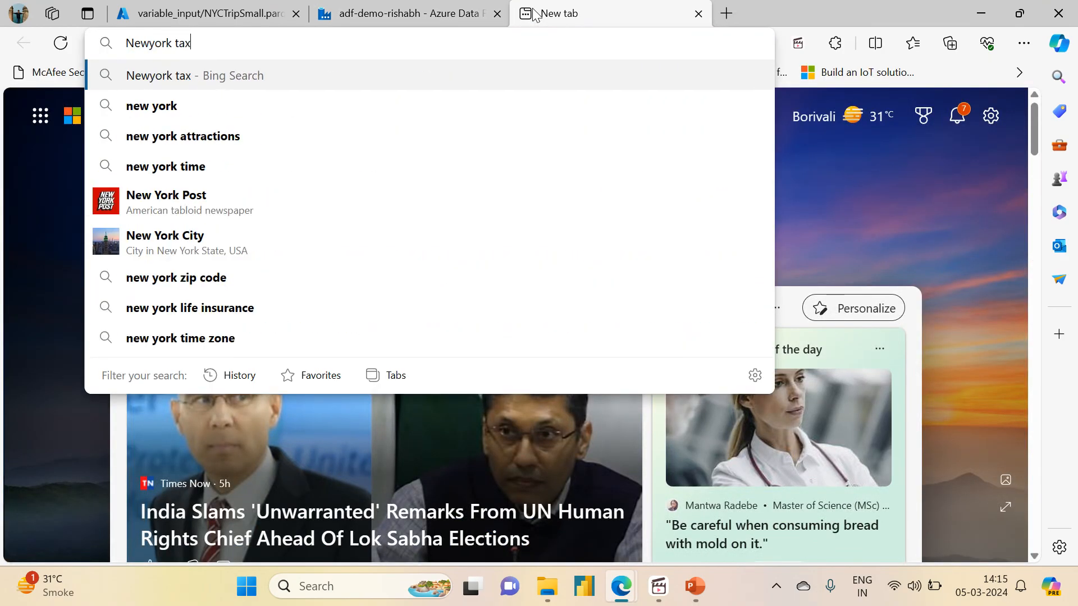
text(i tri)
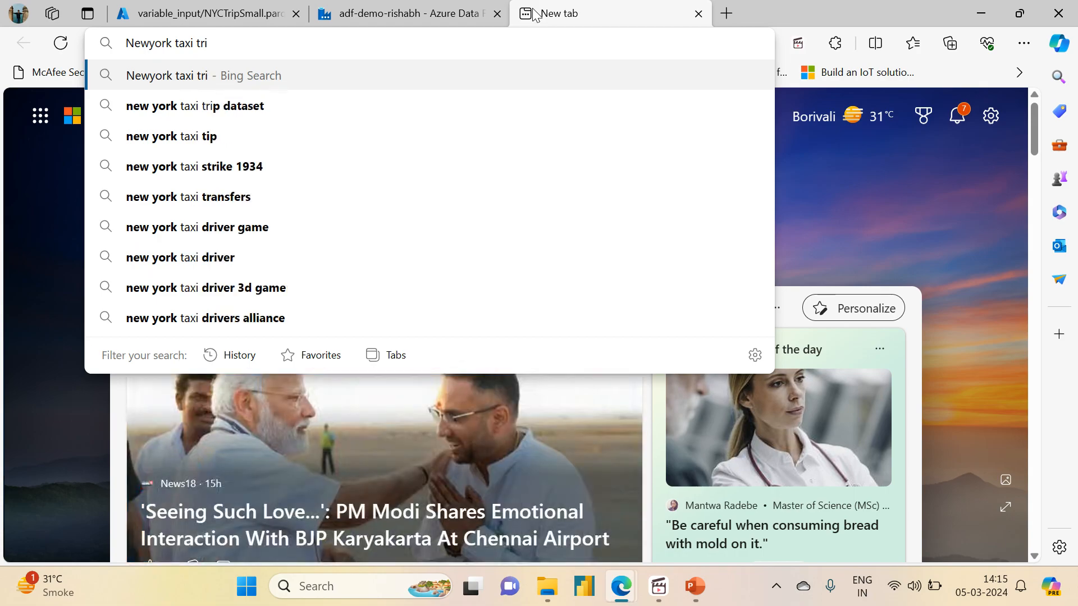
key(Down)
key(Return)
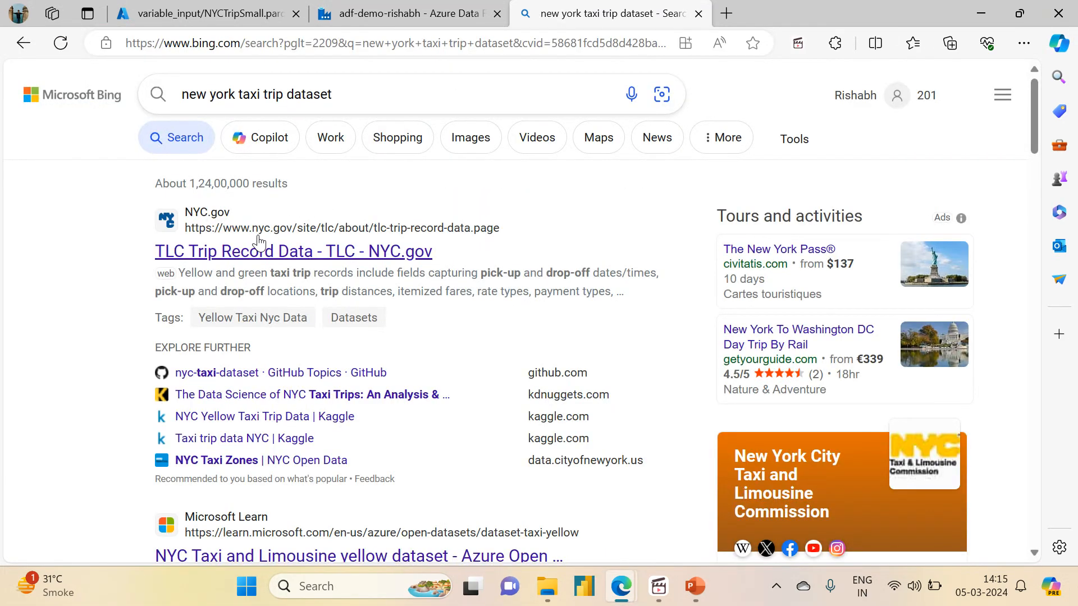
click(247, 252)
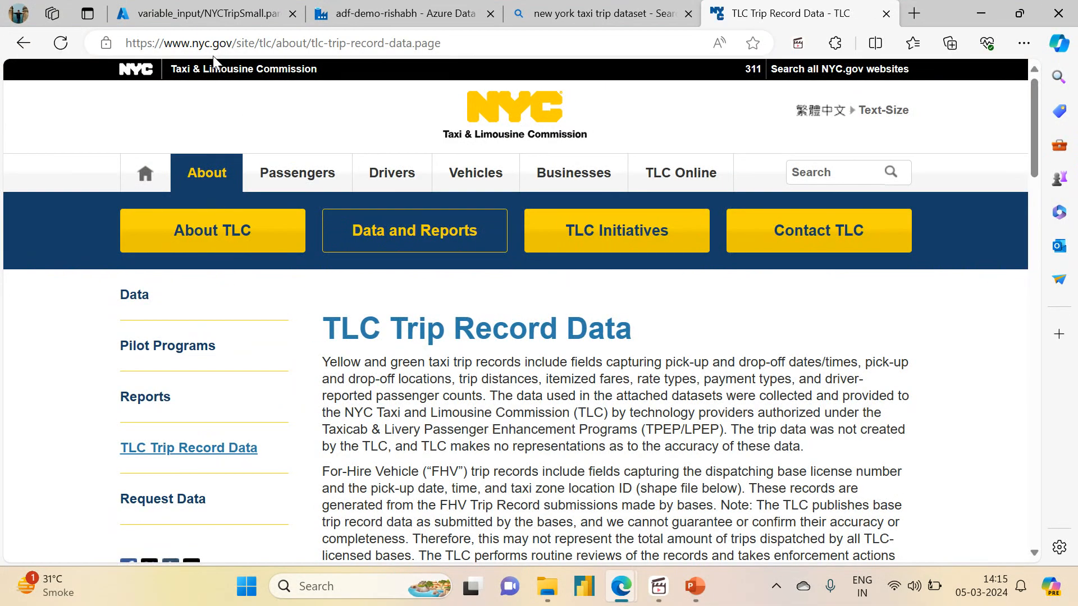
- Expand the 2023 section to view the January yellow and green taxi files
drag(1039, 139, 1042, 308)
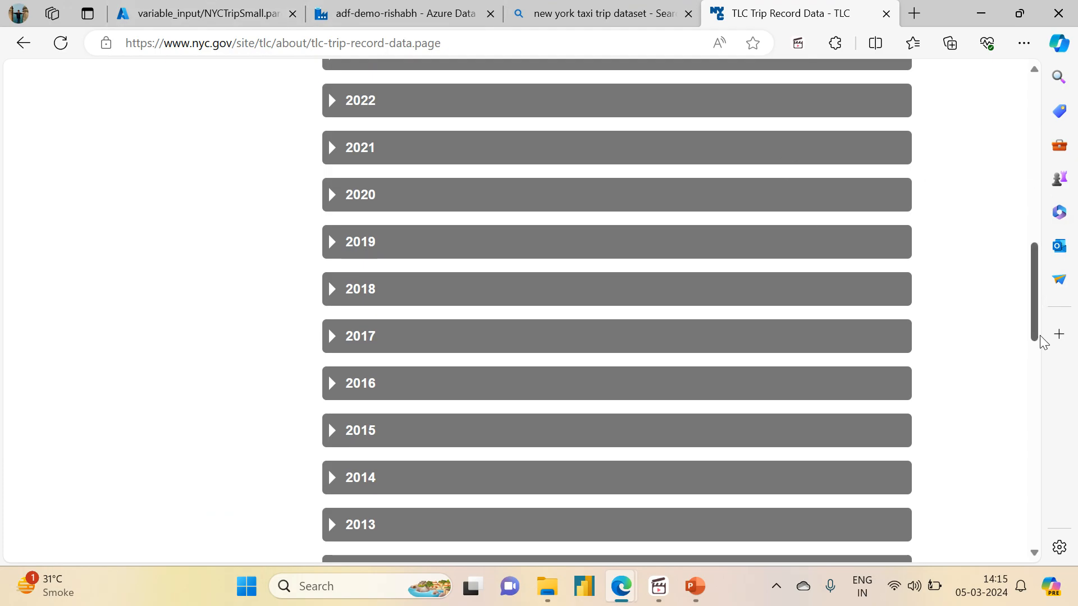
drag(1042, 342, 995, 304)
scroll(995, 303, down, 2)
click(336, 179)
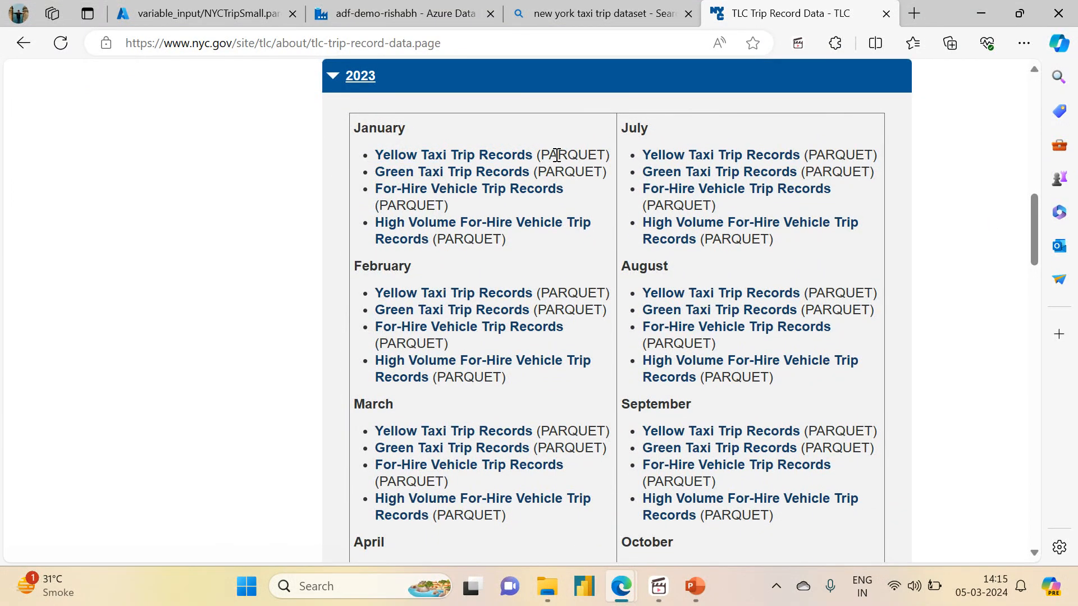
drag(544, 156, 508, 172)
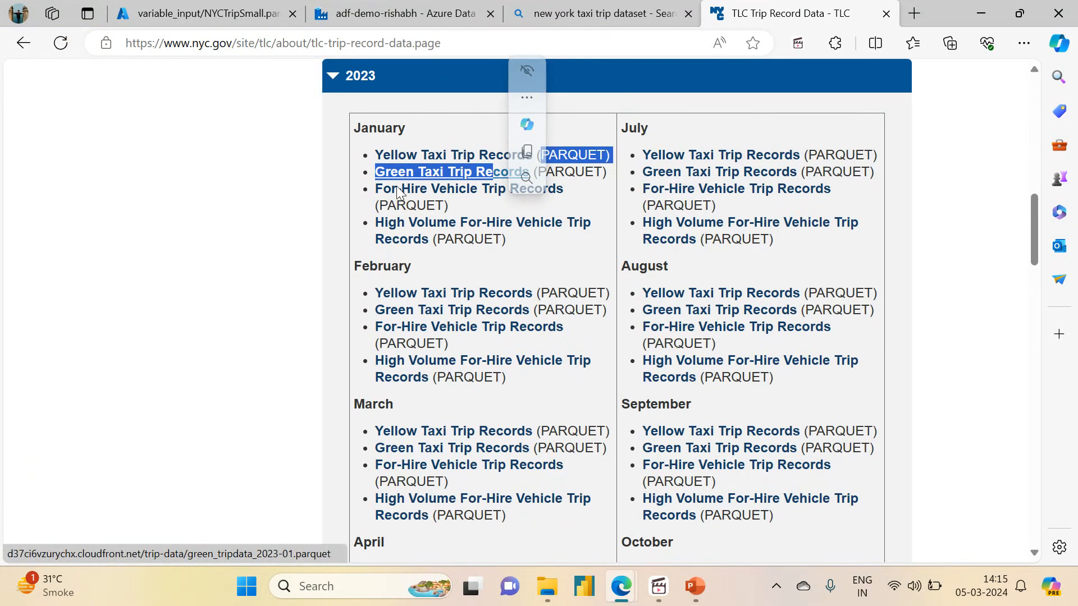
click(284, 173)
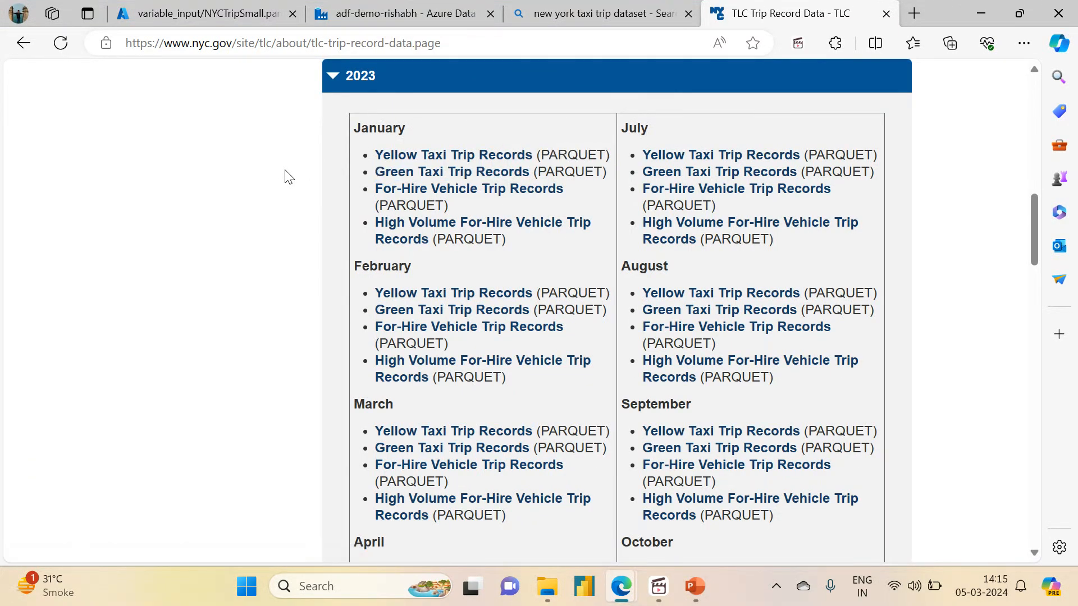
click(365, 19)
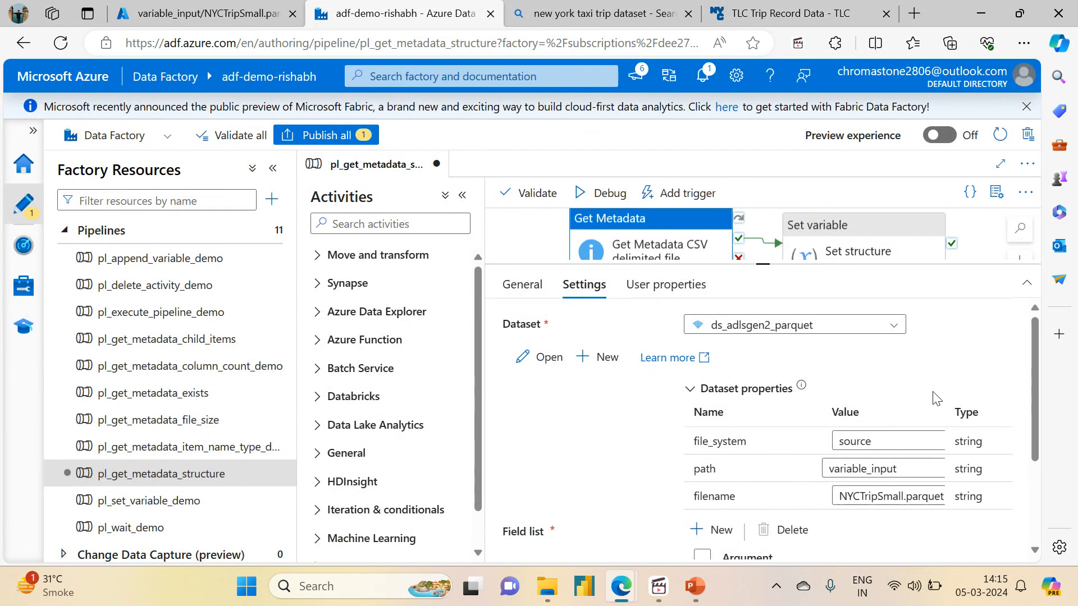
- Review the Set structure variable activity's structure_array value assignment
drag(1032, 392, 1036, 484)
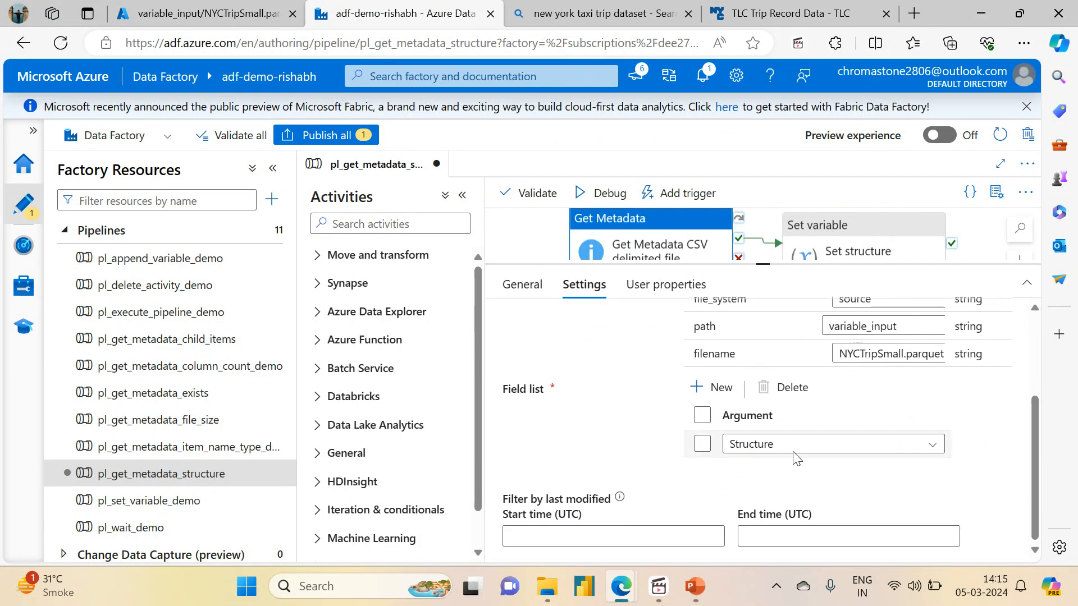
click(823, 248)
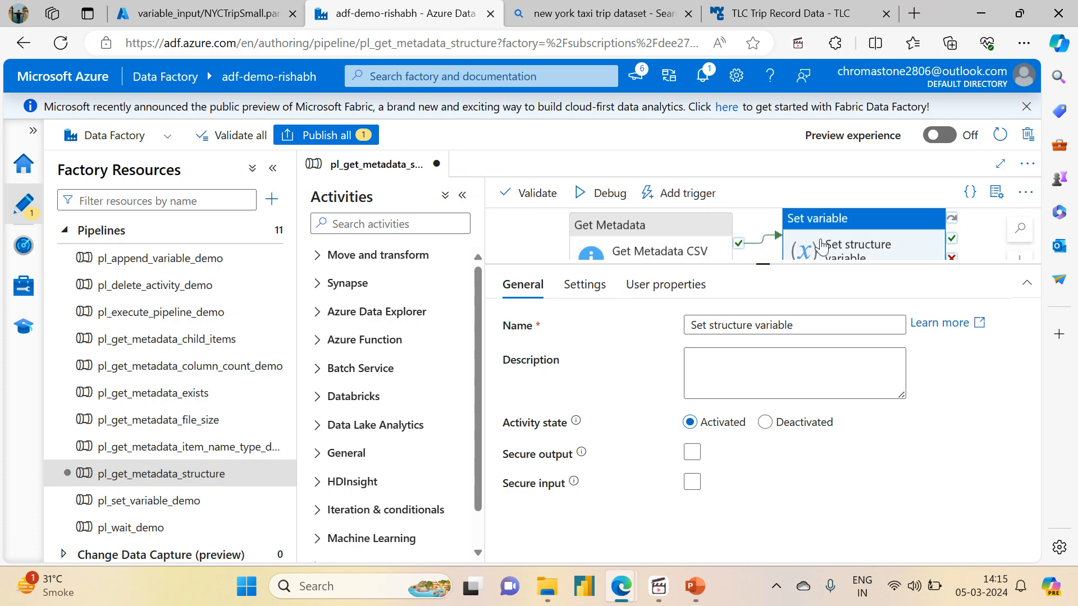
click(573, 292)
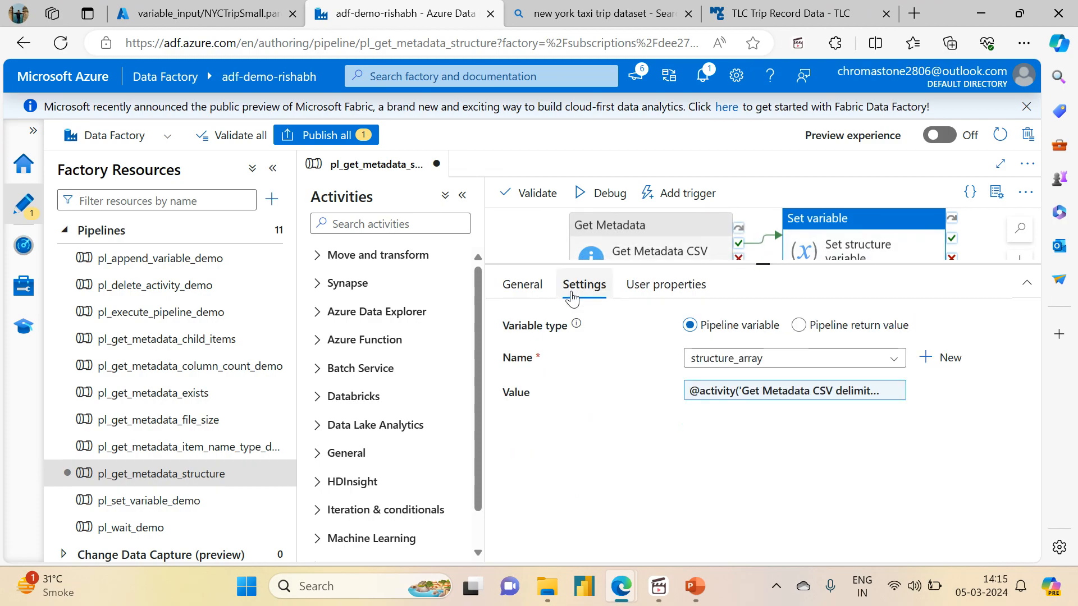
- Publish all pending pl_get_metadata_structure changes to the live factory
click(312, 135)
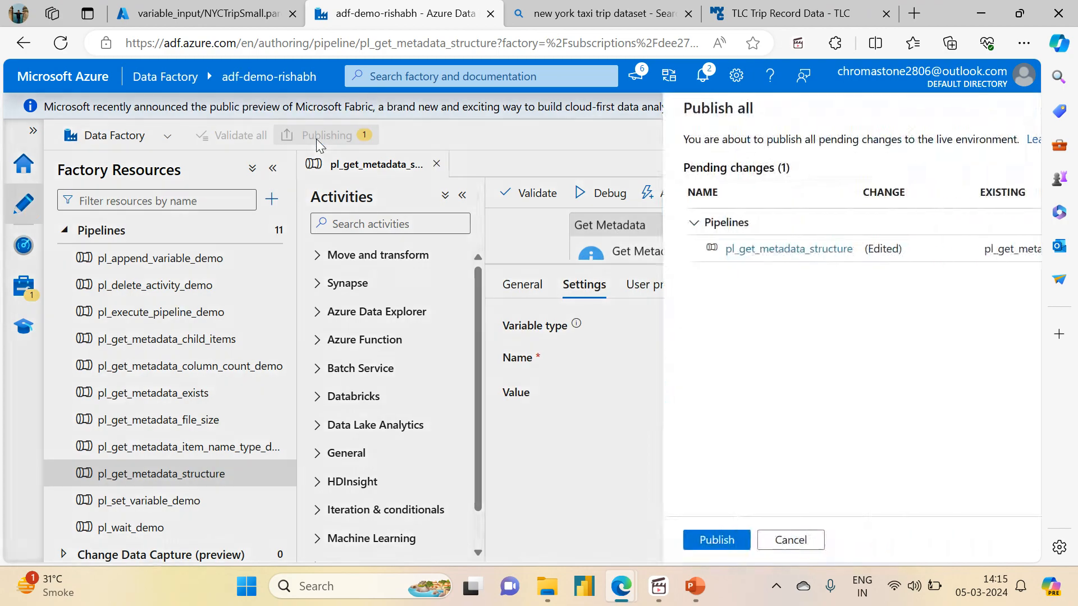
click(562, 540)
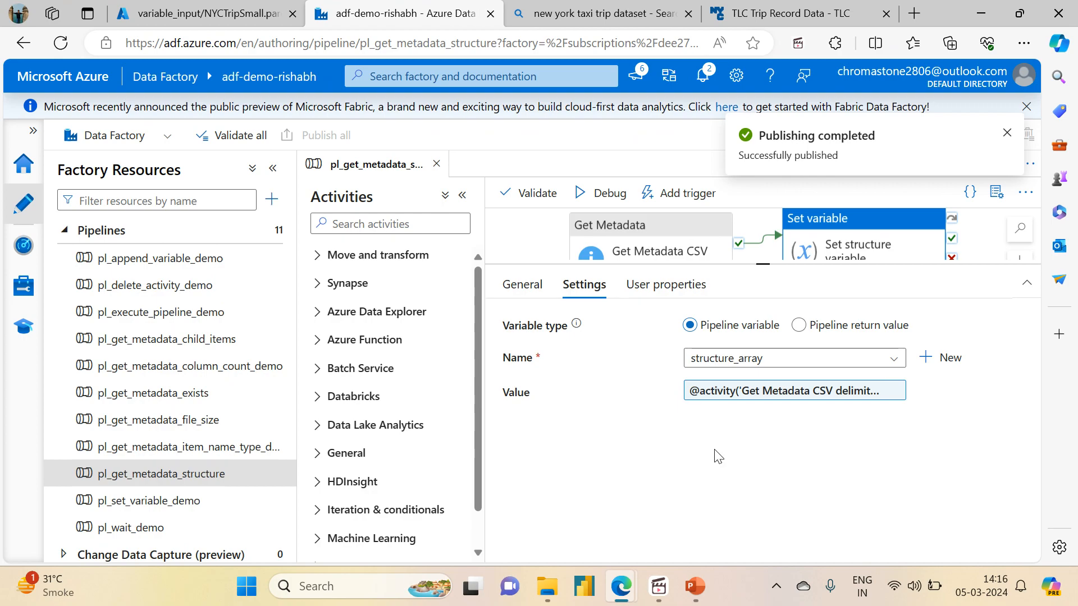
click(687, 193)
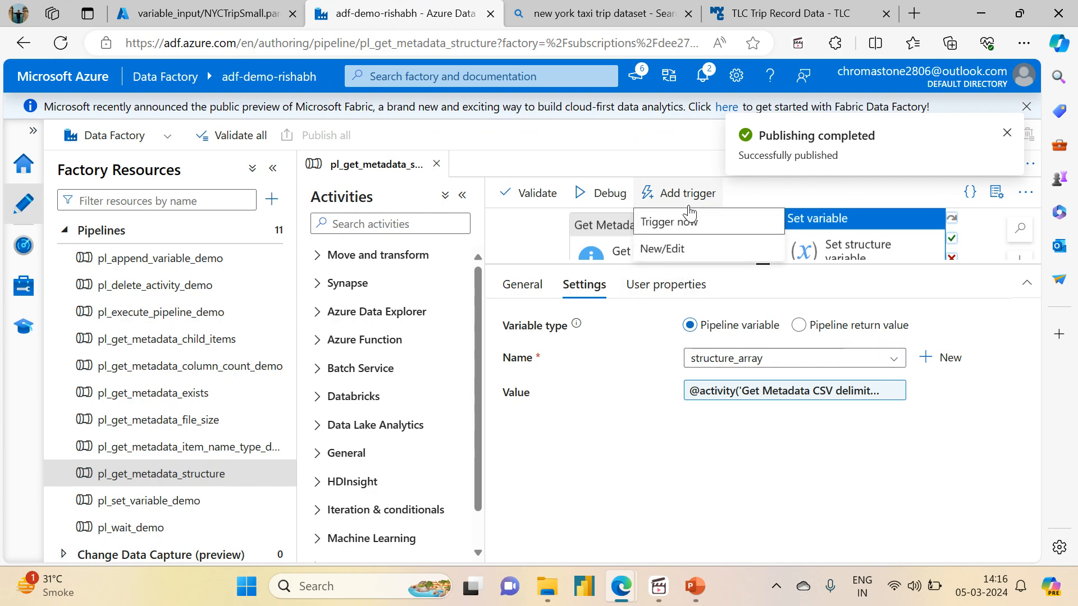
- Trigger the published pipeline now and open the monitoring view for its run
click(649, 225)
click(584, 542)
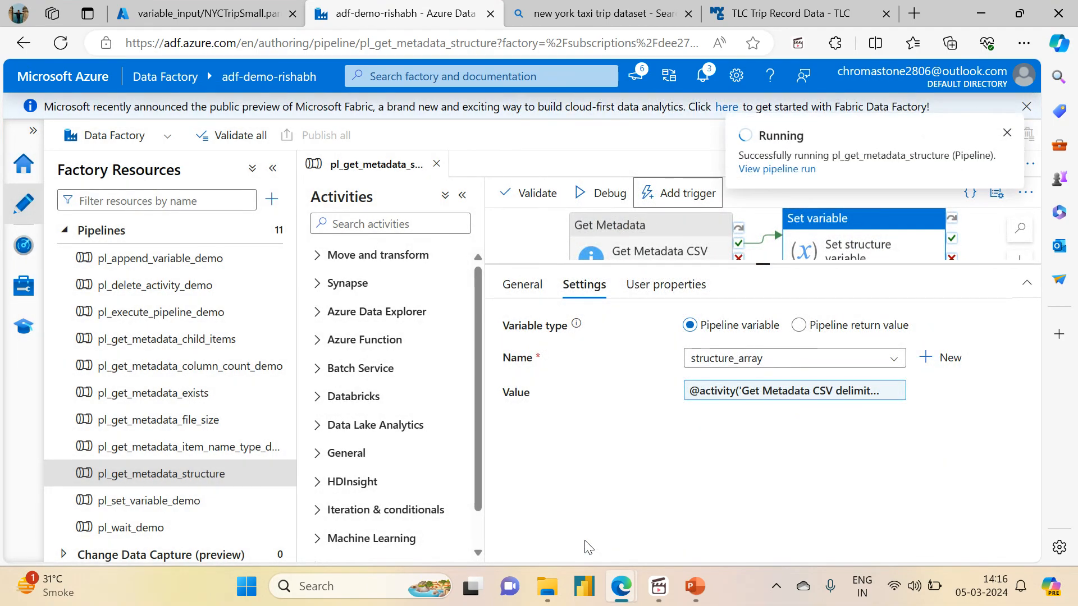
click(760, 169)
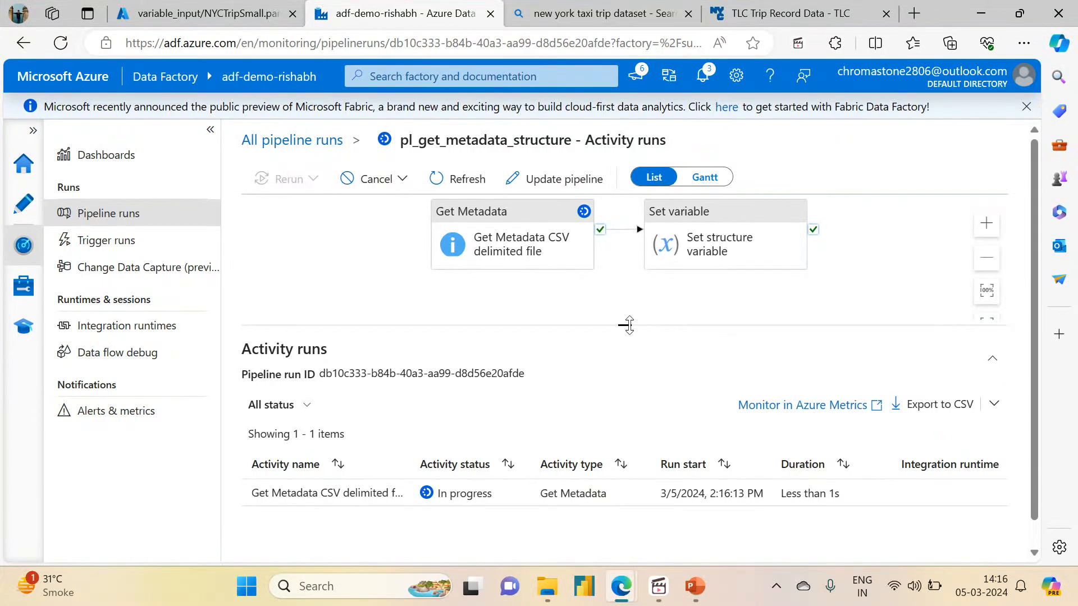
- Refresh the activity runs until Succeeded, then open the newest run from all pipeline runs
drag(629, 326, 625, 251)
click(478, 190)
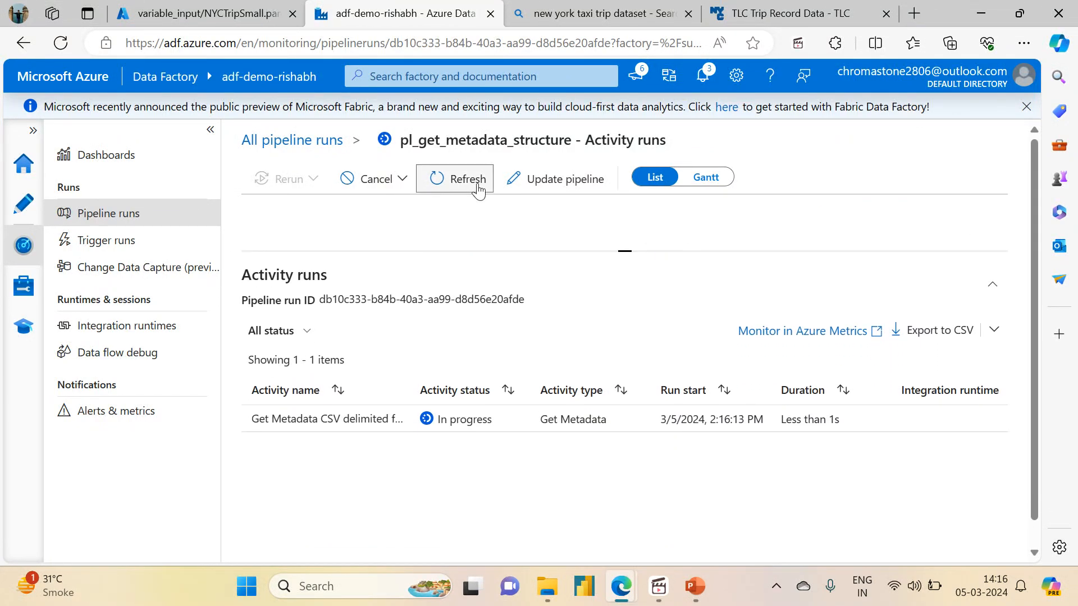
click(478, 189)
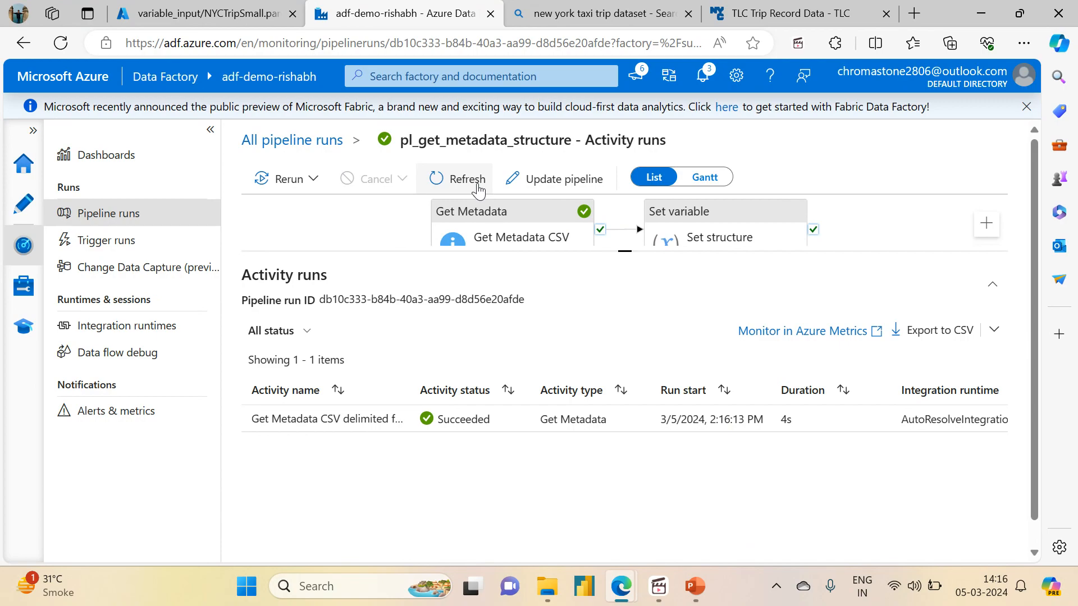
click(478, 190)
click(470, 191)
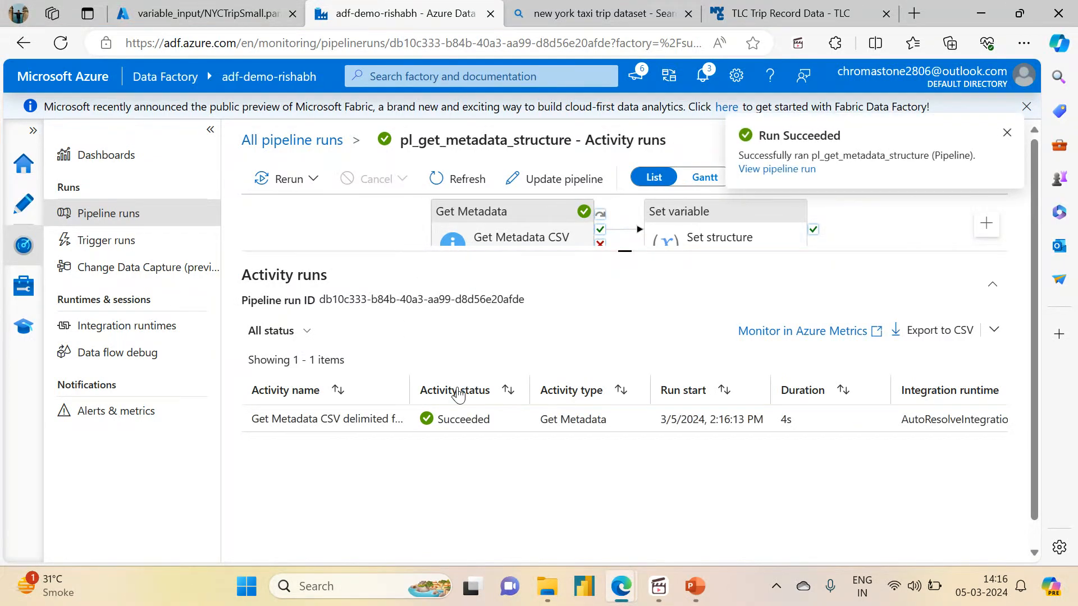
click(431, 188)
click(431, 187)
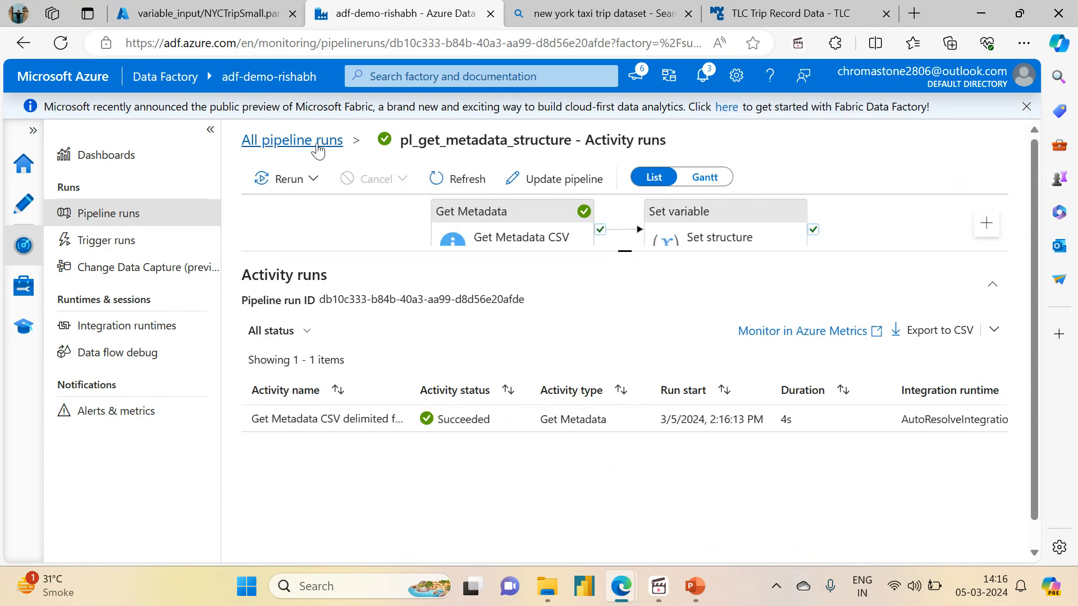
click(317, 143)
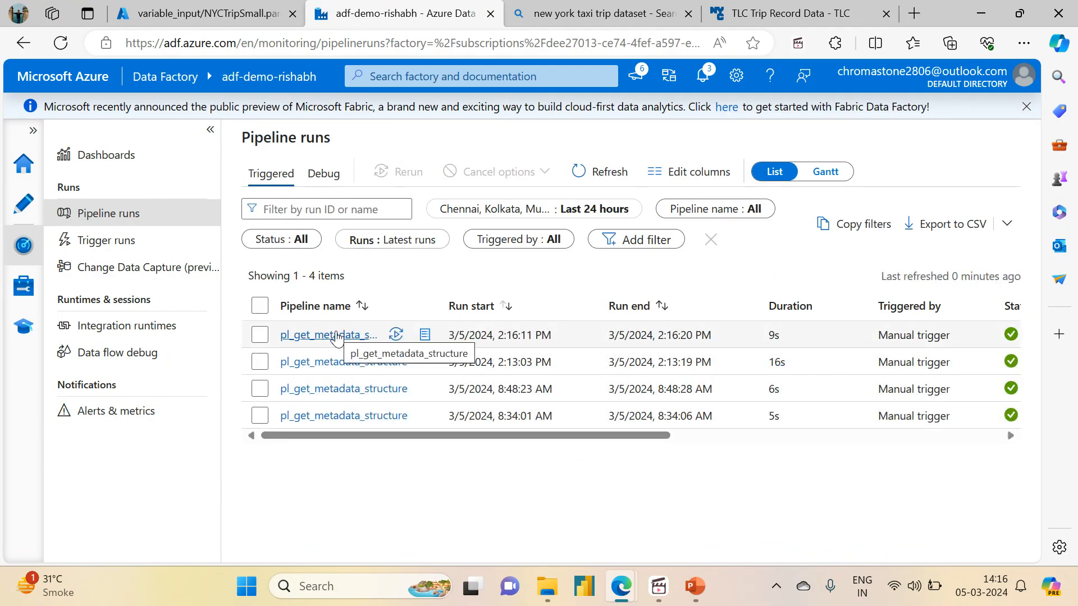
click(337, 337)
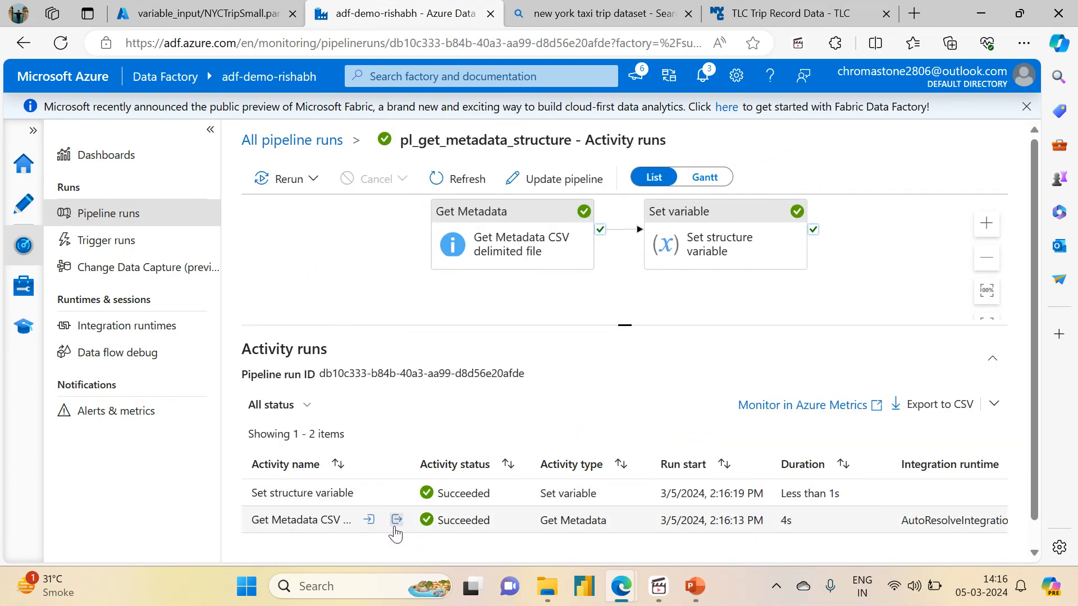
- Inspect the Get Metadata structure output listing parquet columns such as VendorID (Int64)
click(396, 520)
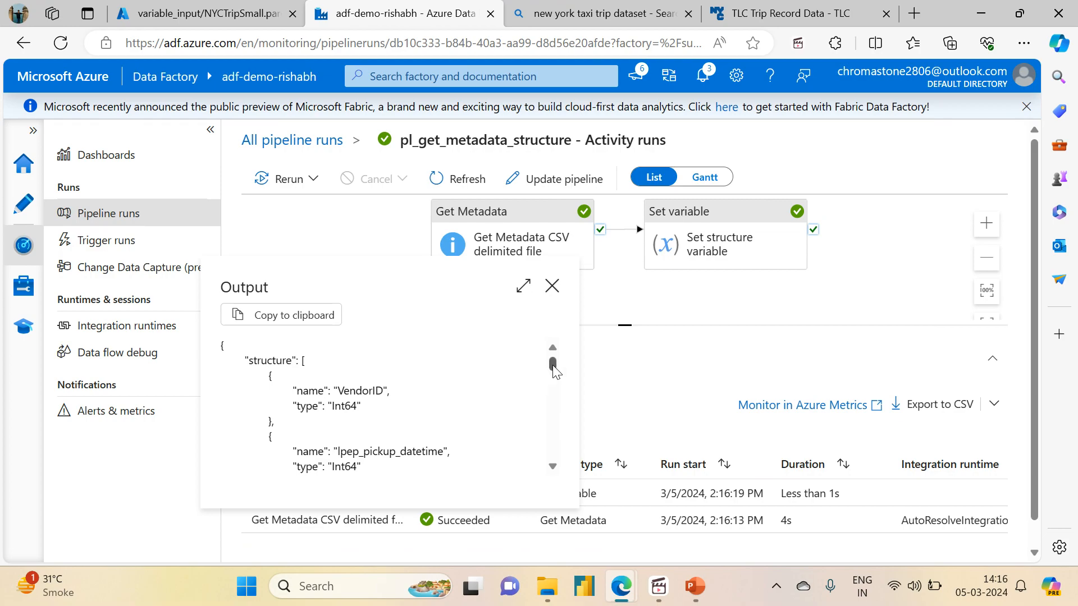
drag(553, 366, 554, 372)
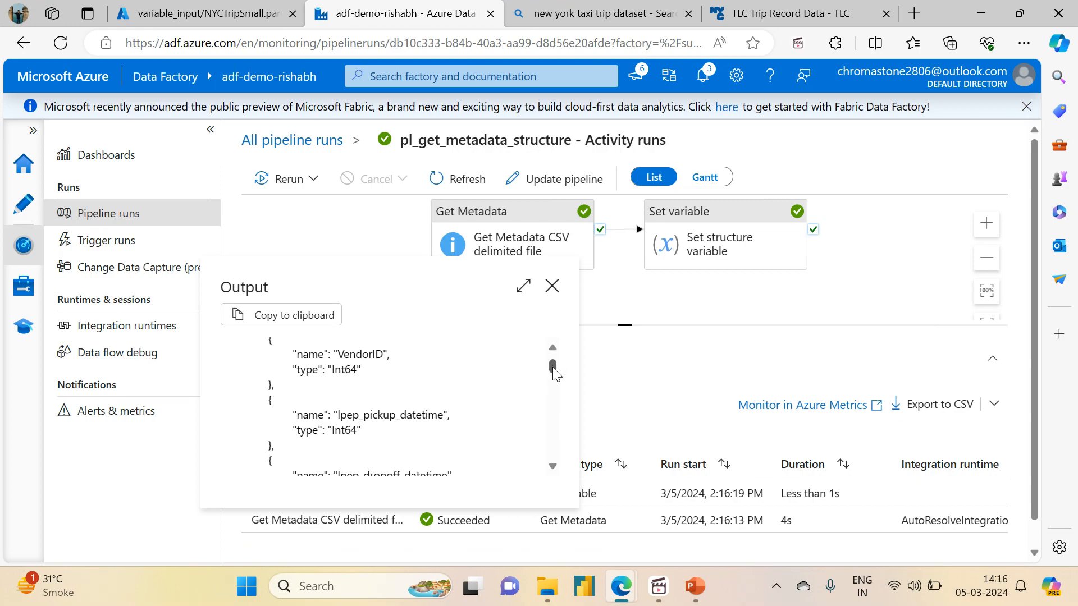
drag(299, 371, 328, 370)
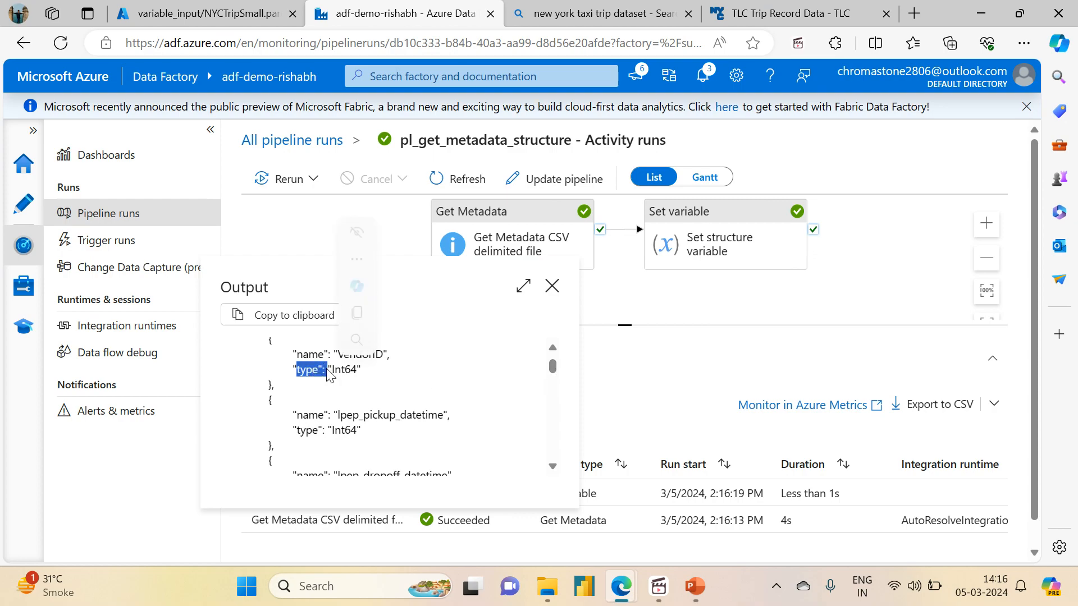
drag(552, 373, 518, 372)
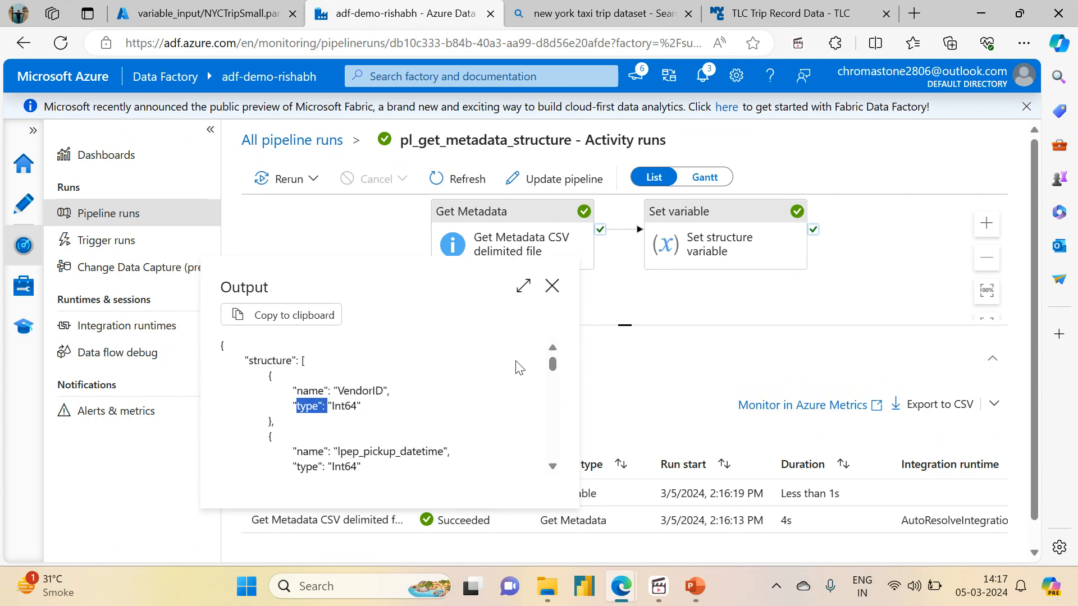
click(552, 286)
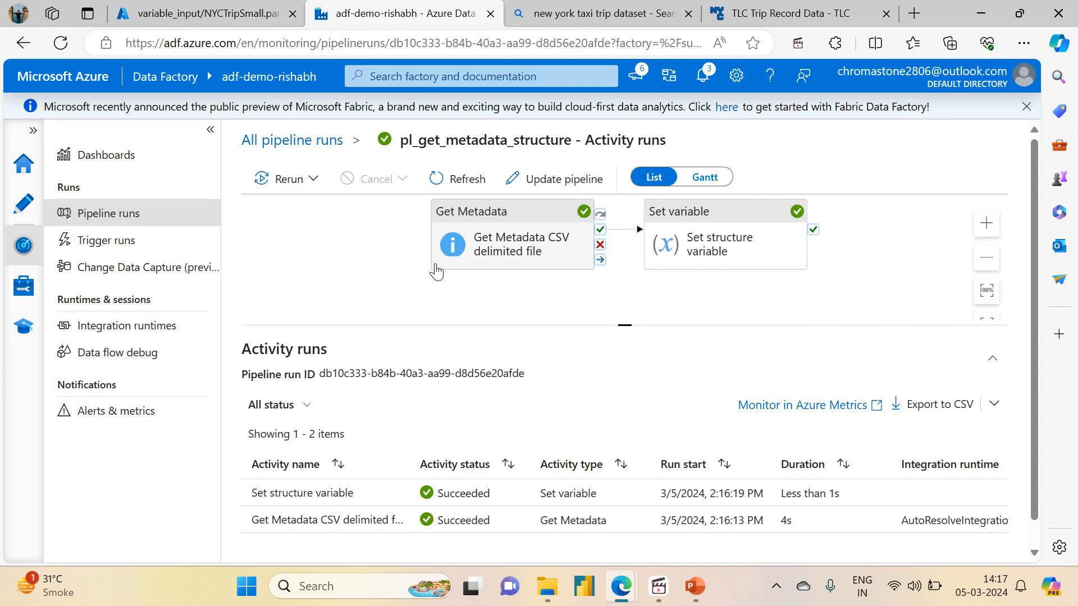
- Recheck the structure output and view the Set structure variable output, then return to authoring
click(397, 520)
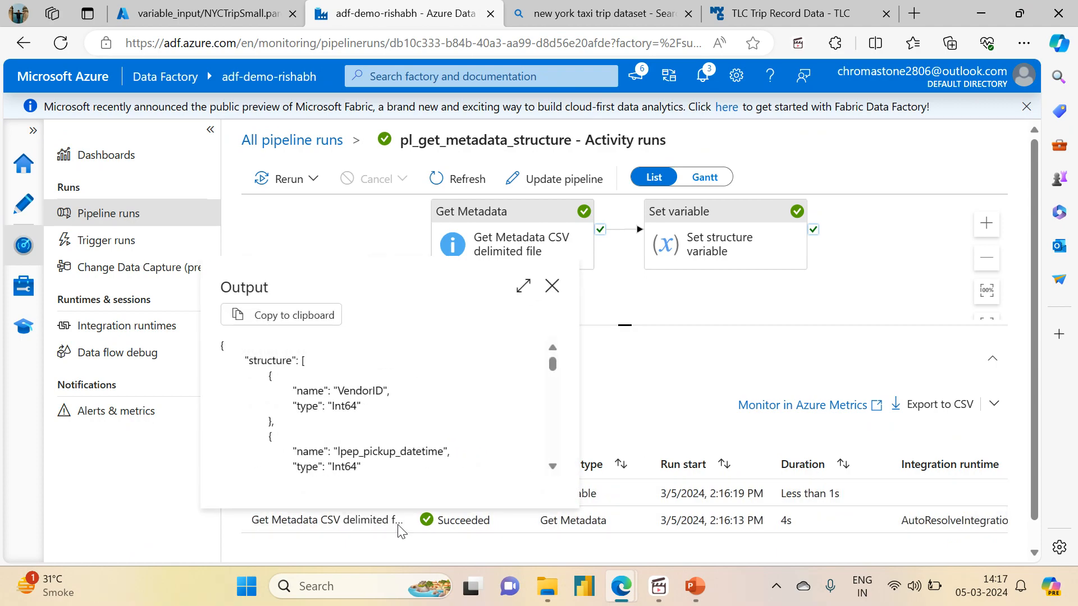
drag(552, 366, 540, 347)
click(552, 285)
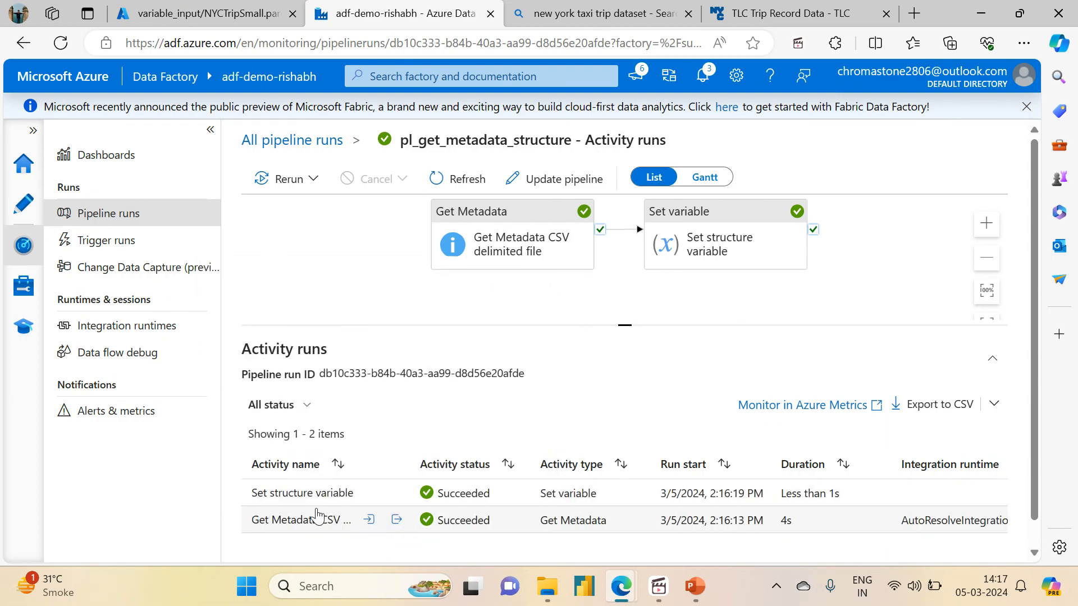
click(397, 495)
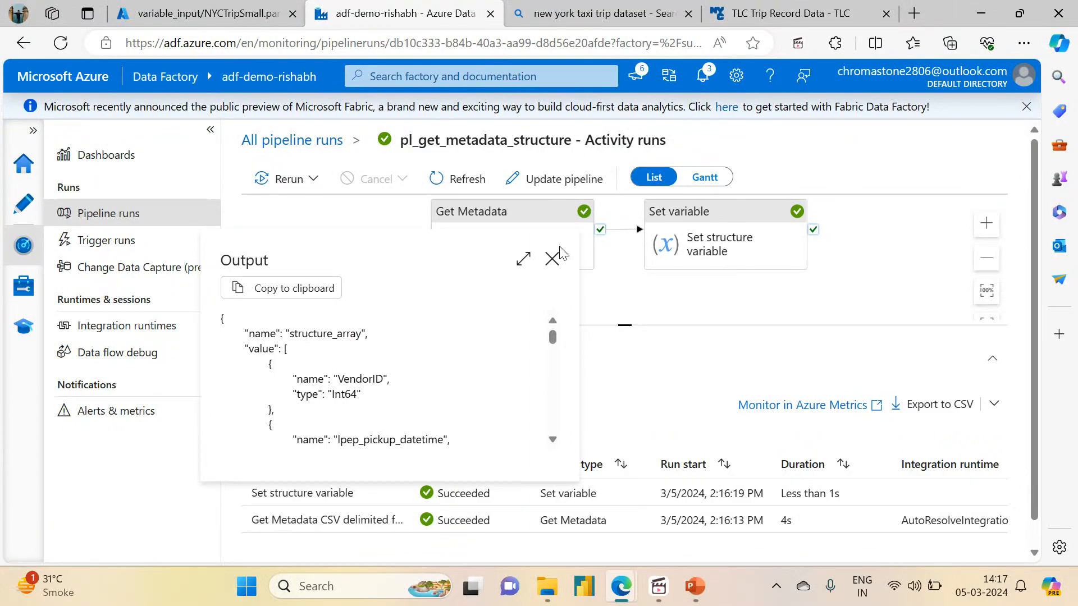
click(27, 212)
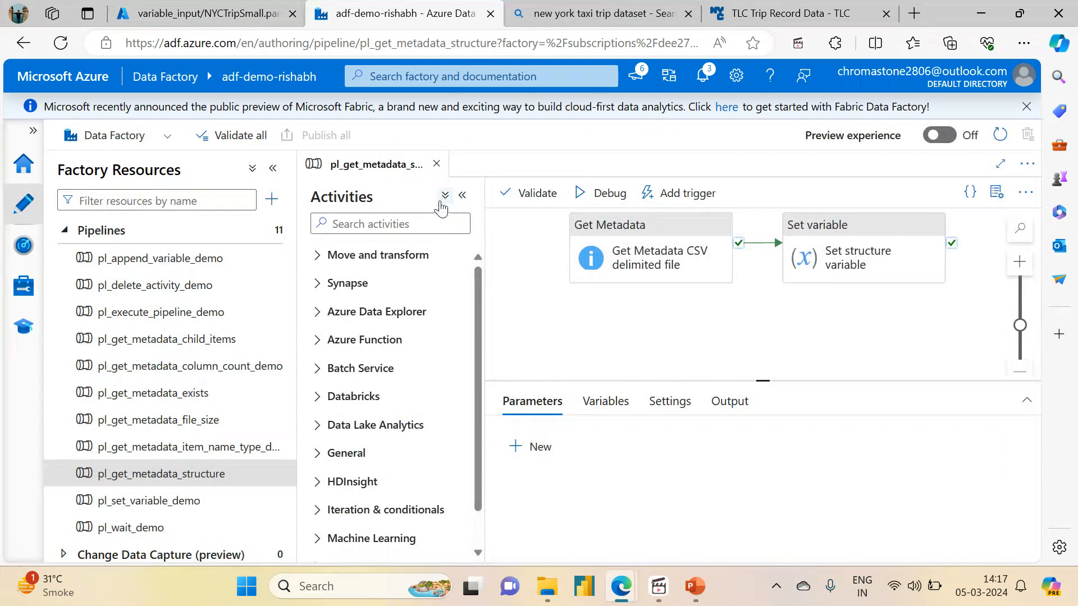
- Rename the Get Metadata activity by replacing 'CSV delimited' with 'parquet'
click(463, 198)
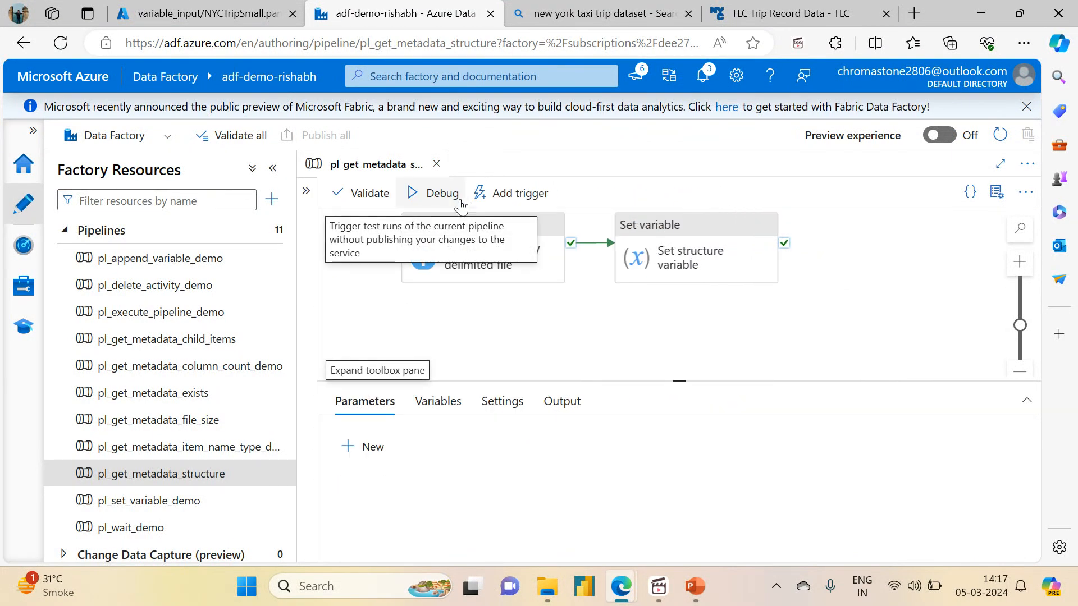
click(472, 247)
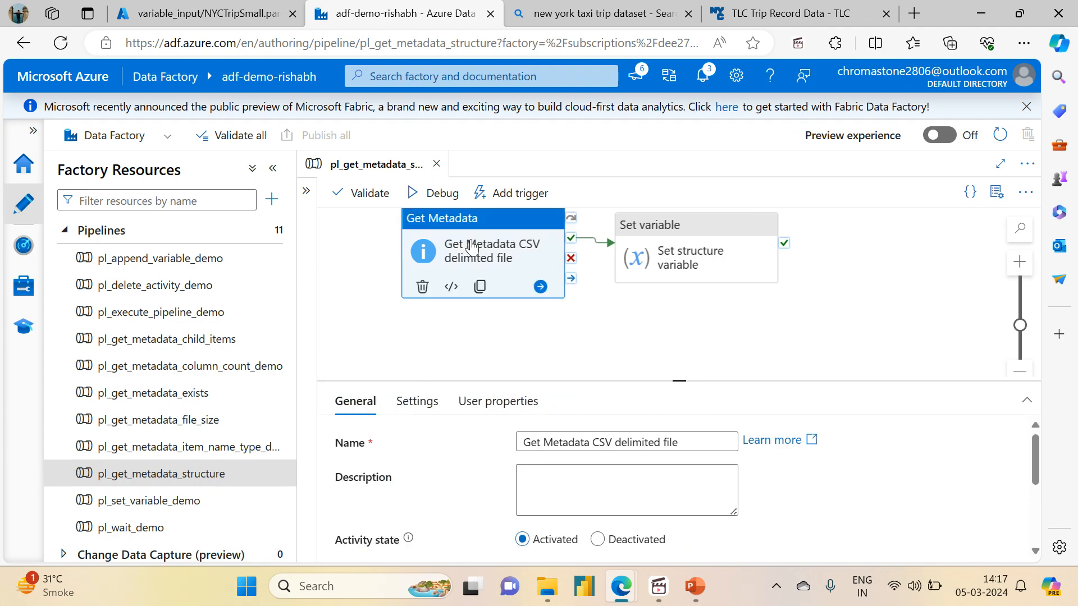
drag(592, 442, 661, 439)
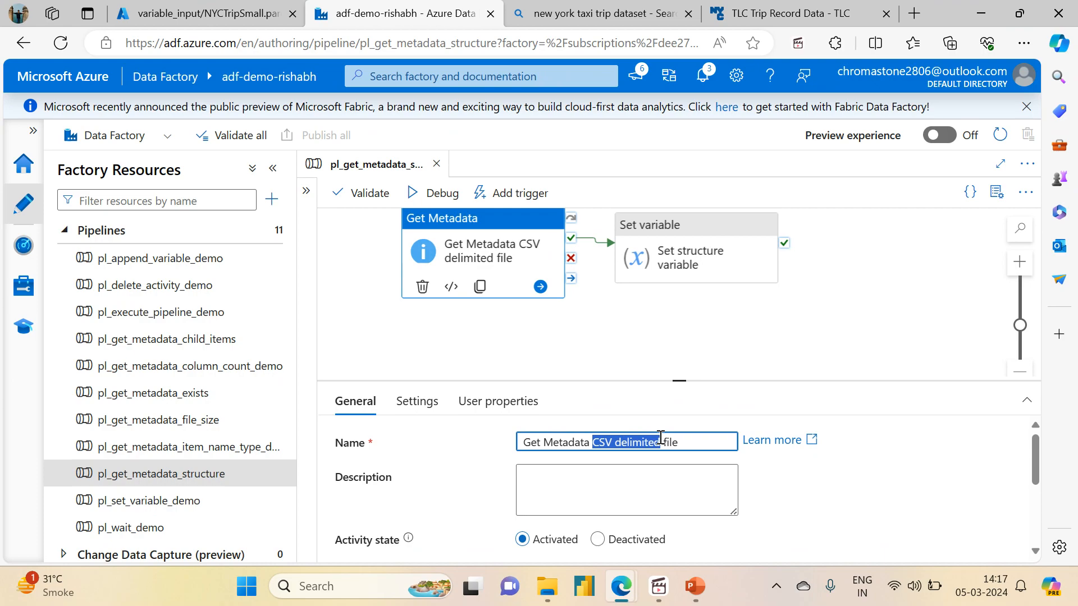
text(parquet)
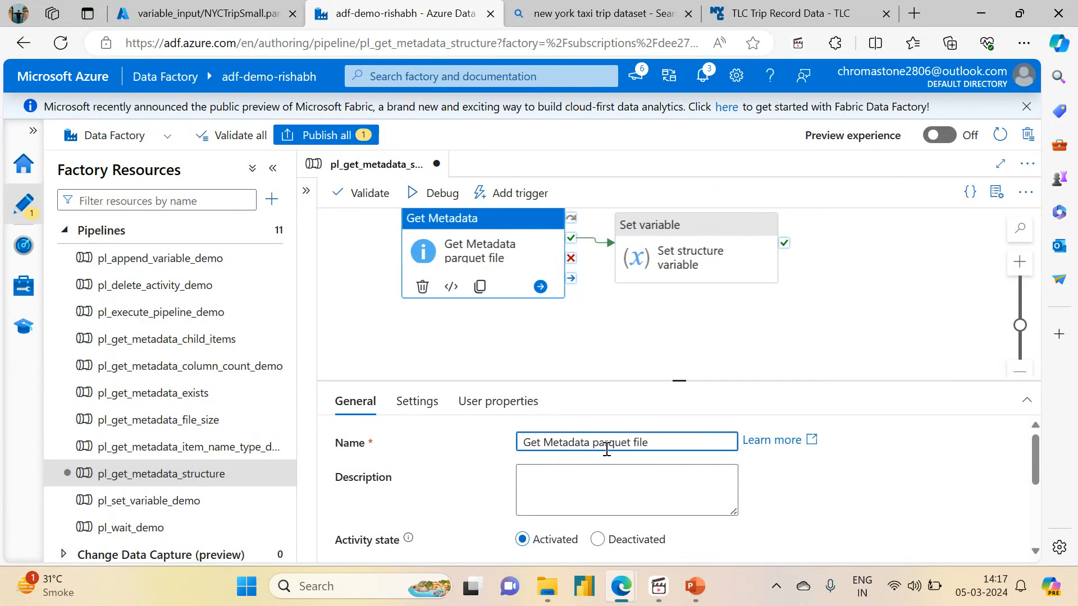
- Validate the pipeline, which flags Set structure variable's outdated activity reference
click(362, 193)
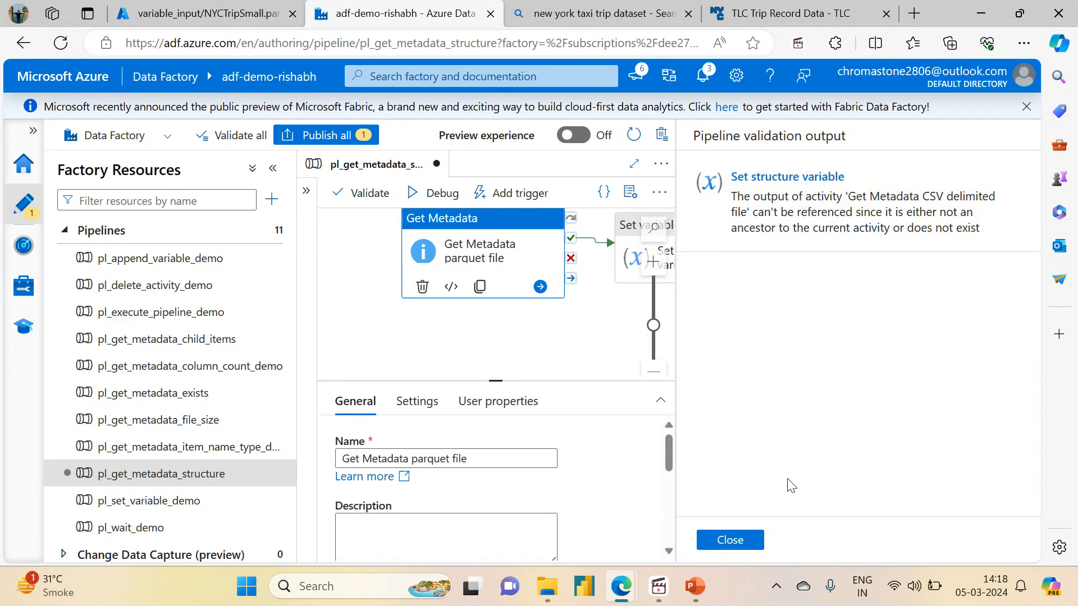
click(727, 539)
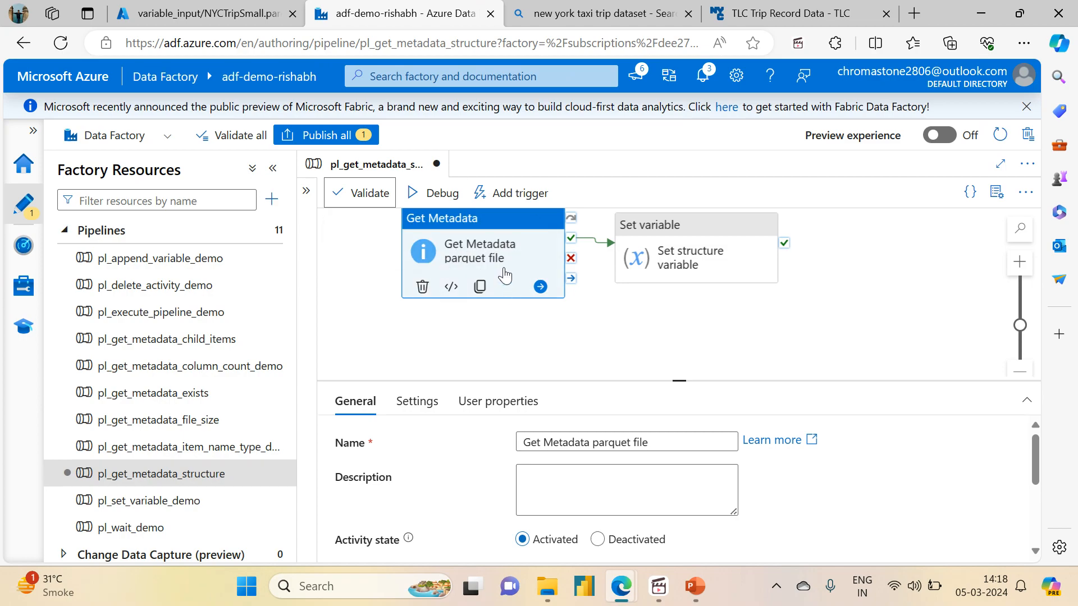
click(676, 262)
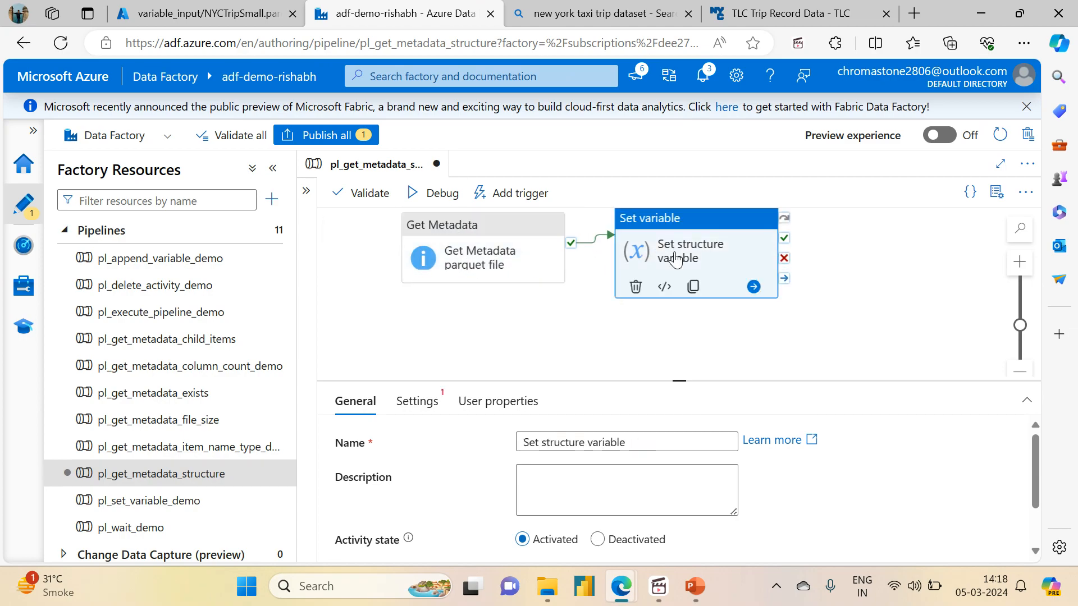
- Change the variable value expression to reference 'Get Metadata parquet file'
click(417, 401)
click(596, 508)
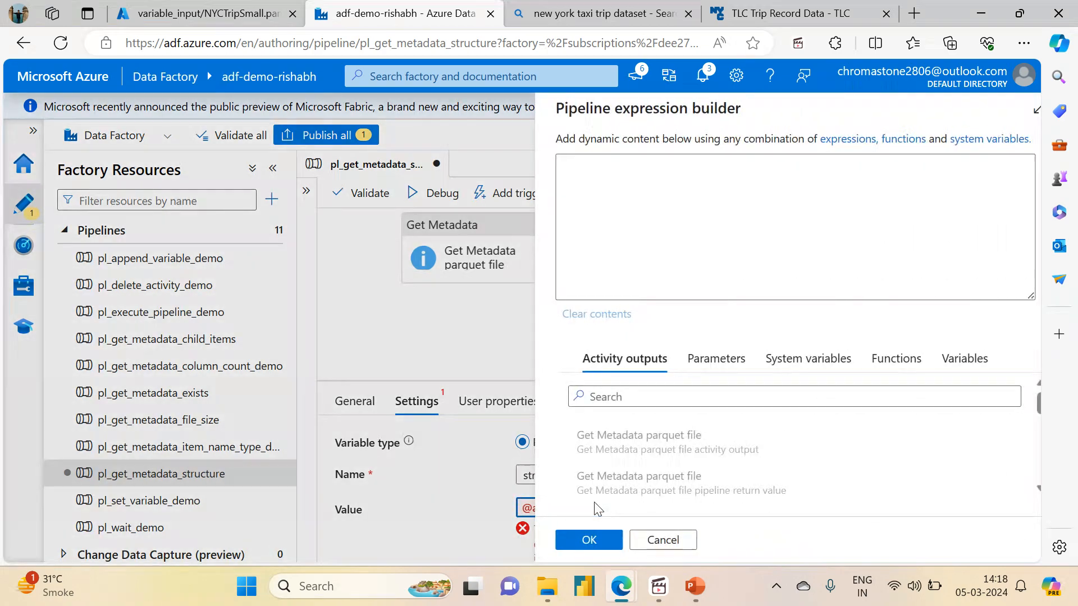
drag(606, 163, 809, 163)
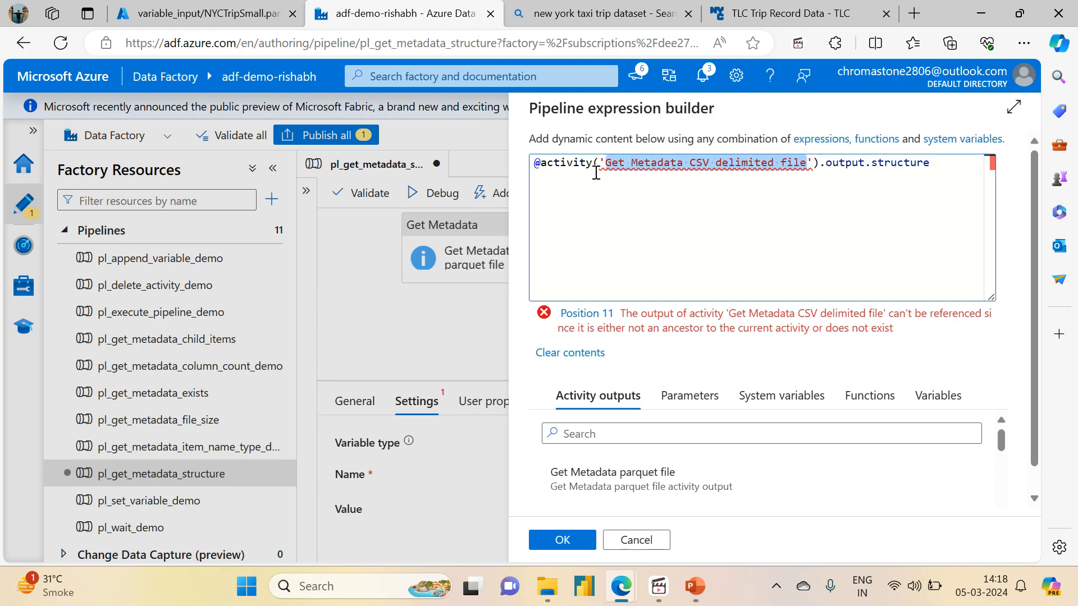
click(780, 163)
drag(690, 163, 779, 163)
text(parquet)
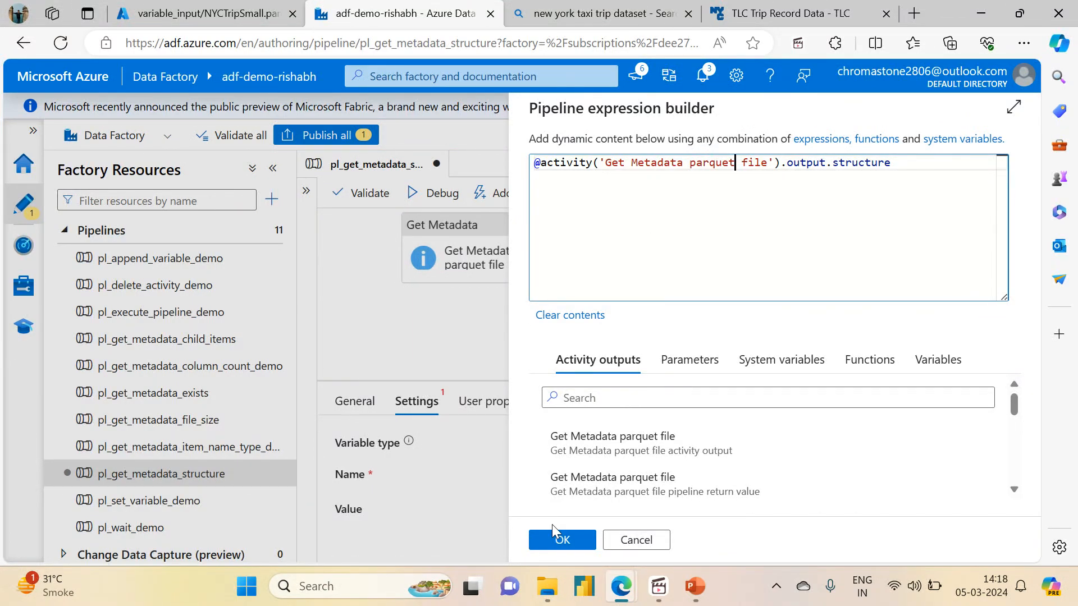
click(559, 539)
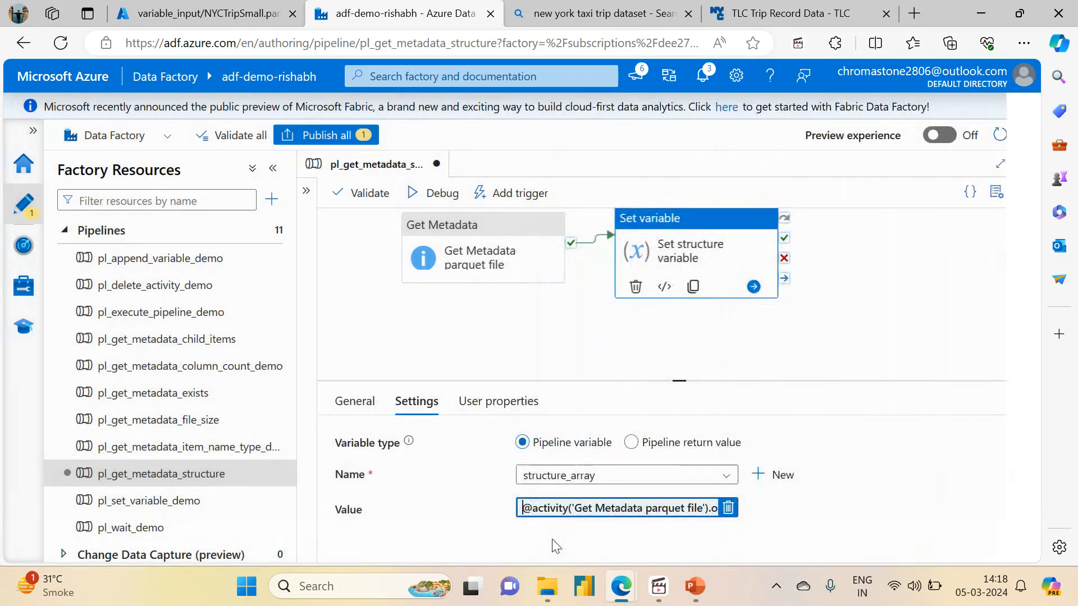
- Validate the pipeline with no errors and publish all changes to the factory
click(380, 197)
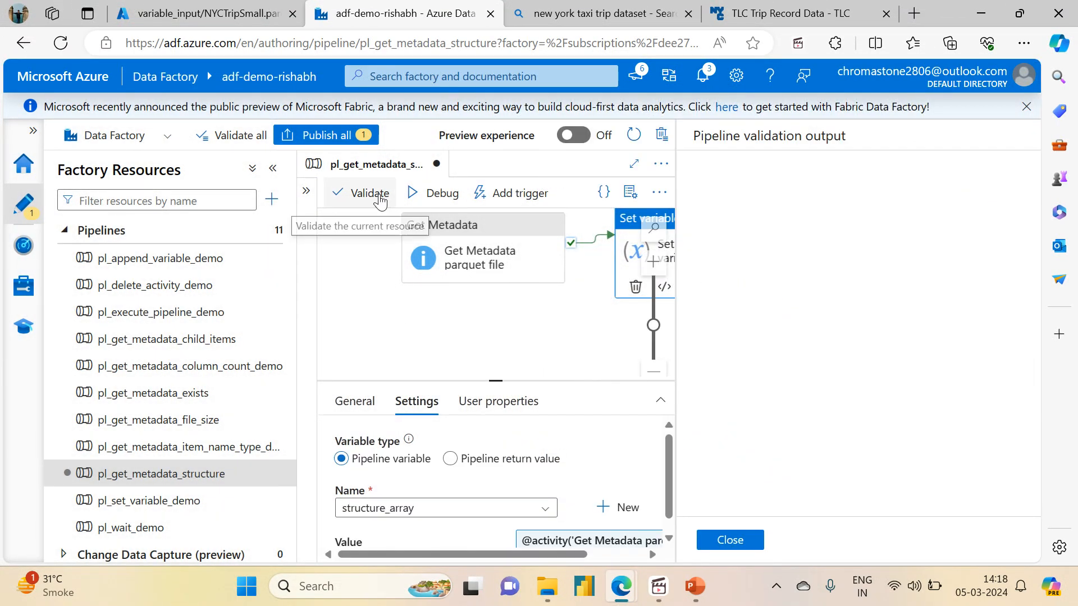
click(730, 540)
click(327, 134)
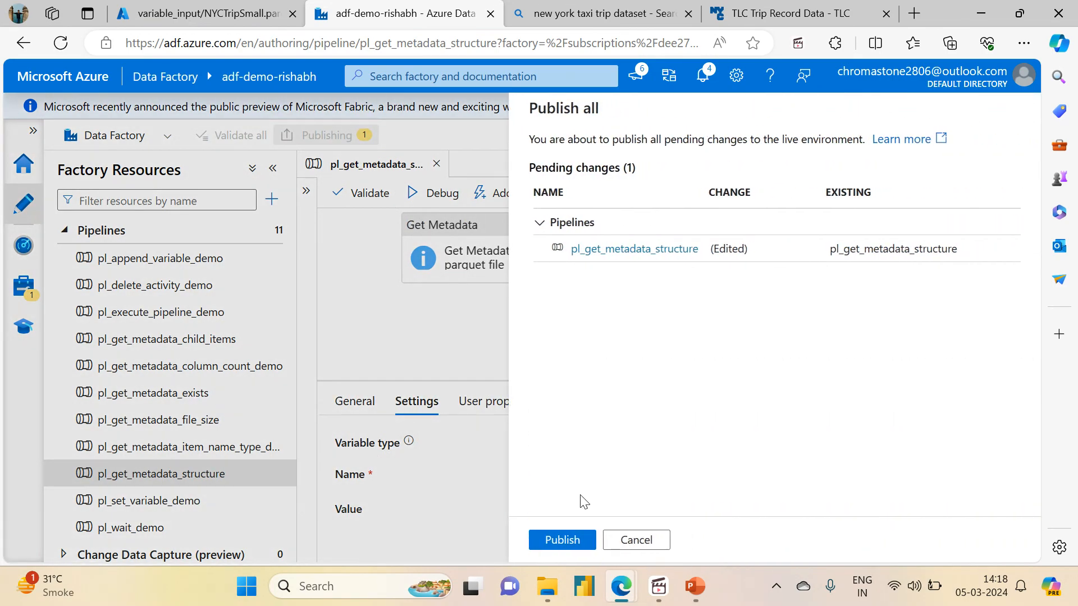
click(561, 541)
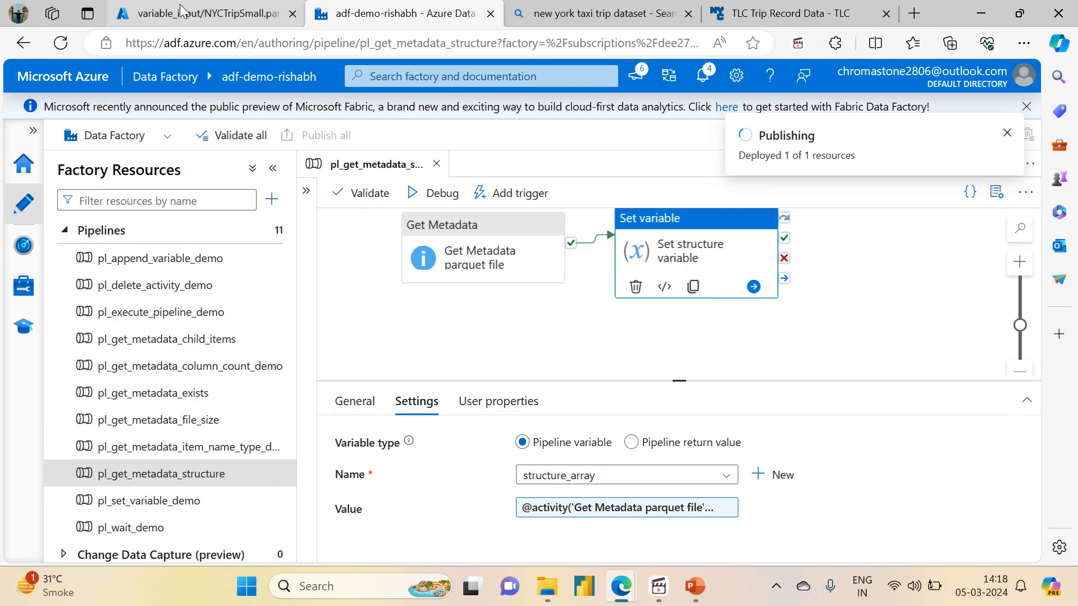
mouse_move(180, 8)
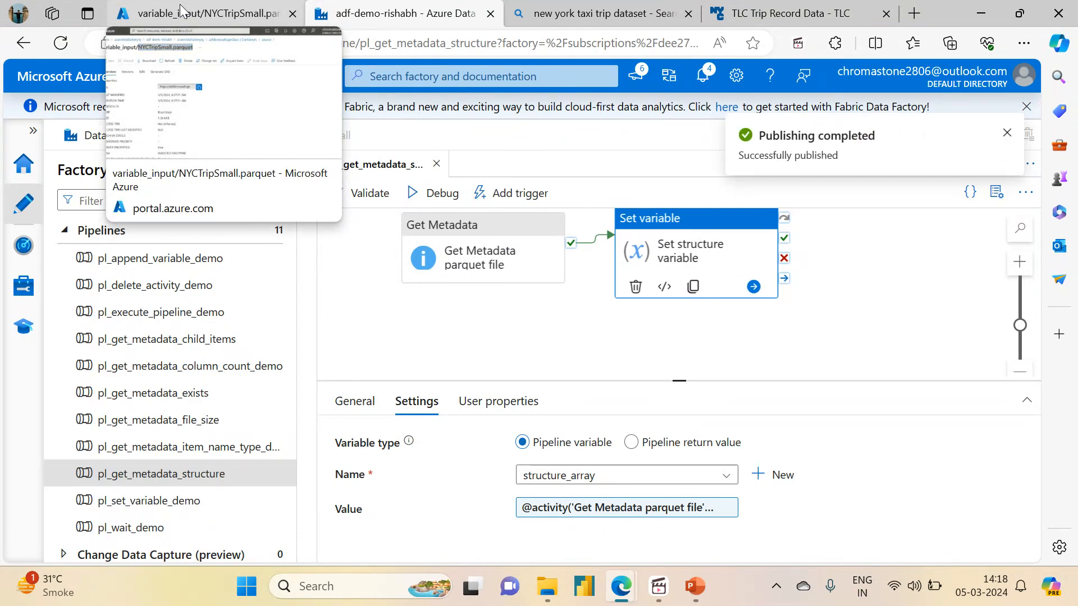
click(180, 8)
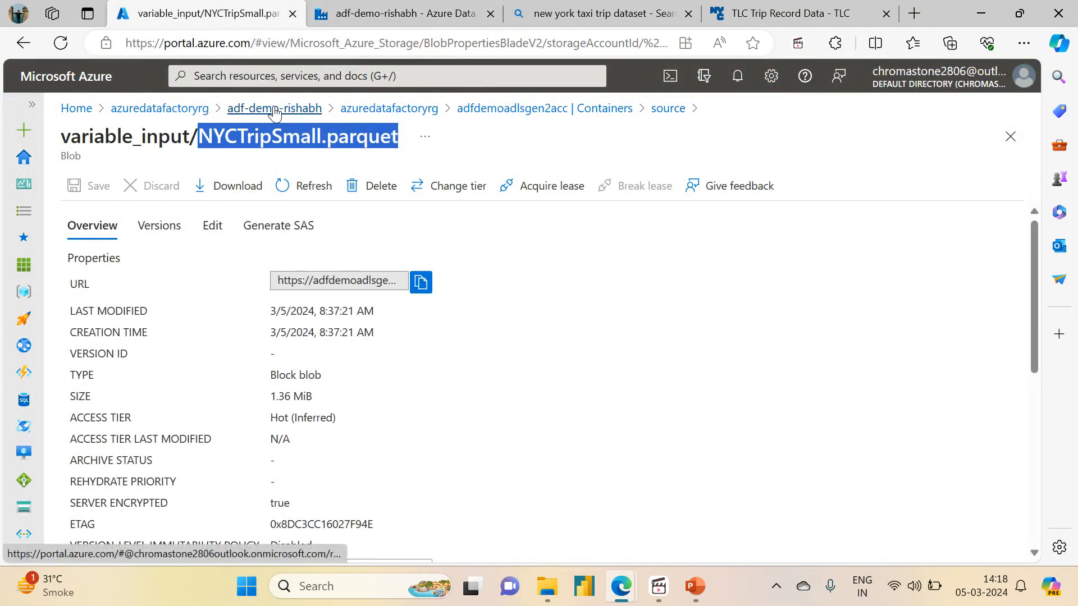
- From the azuredatafactoryrg resource group, find Azure SQL in the Marketplace and start creating it
click(128, 108)
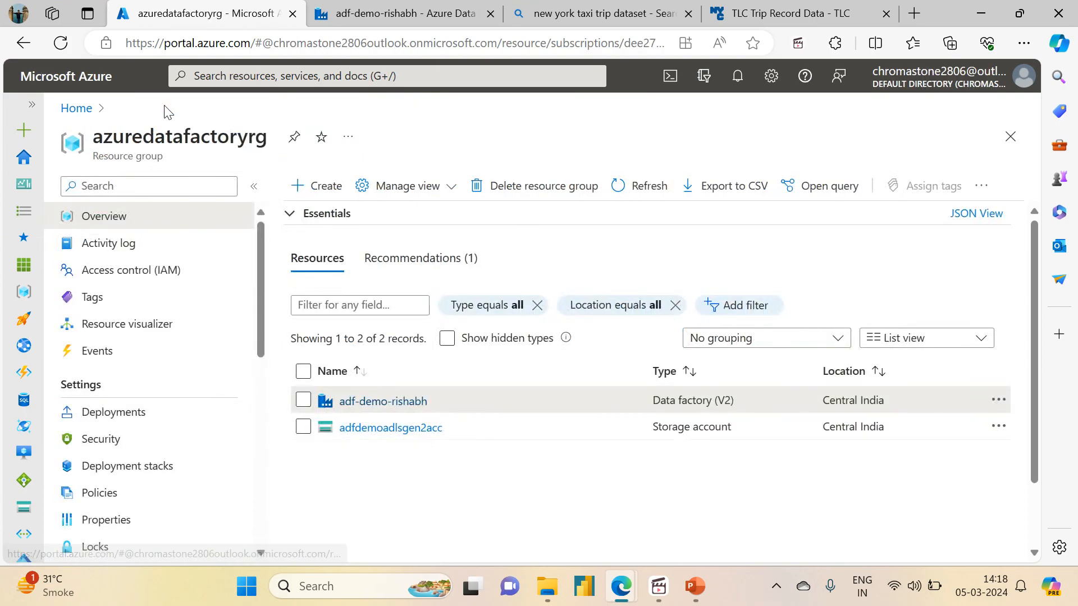
click(310, 189)
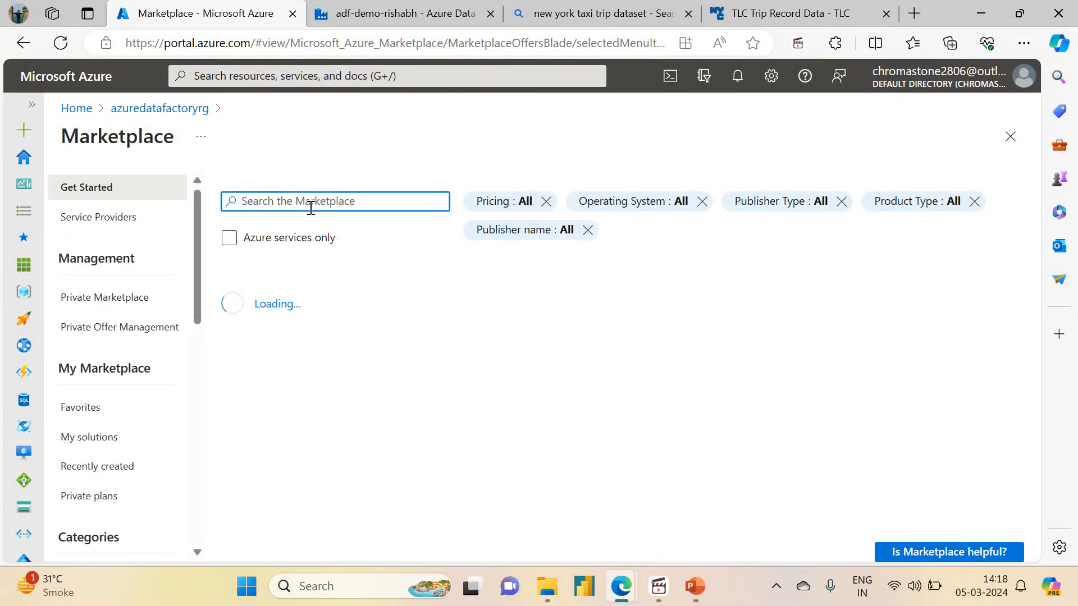
text(Azure SQL)
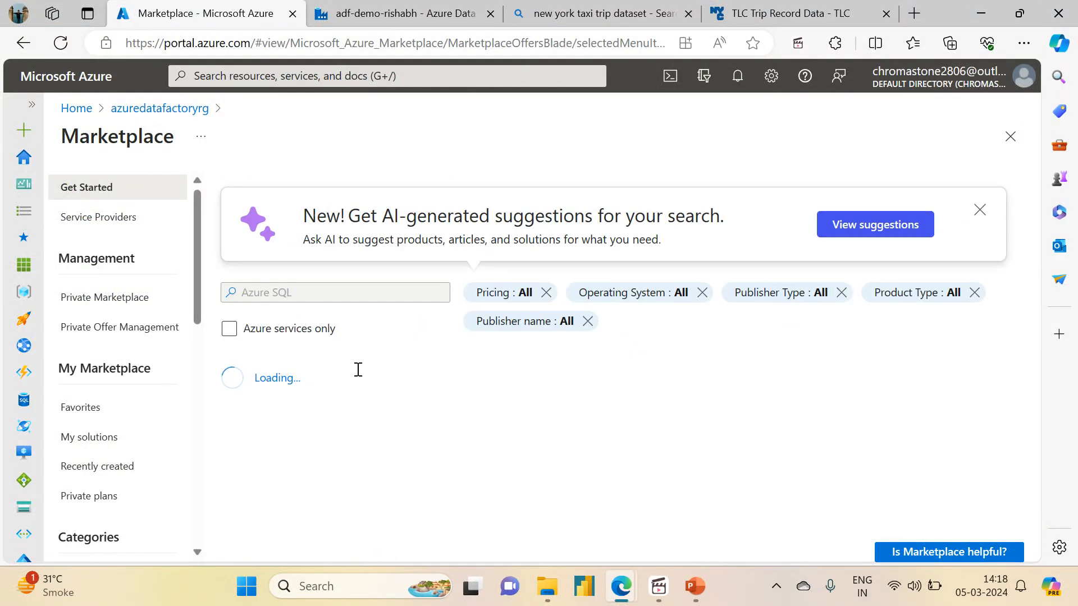
click(269, 452)
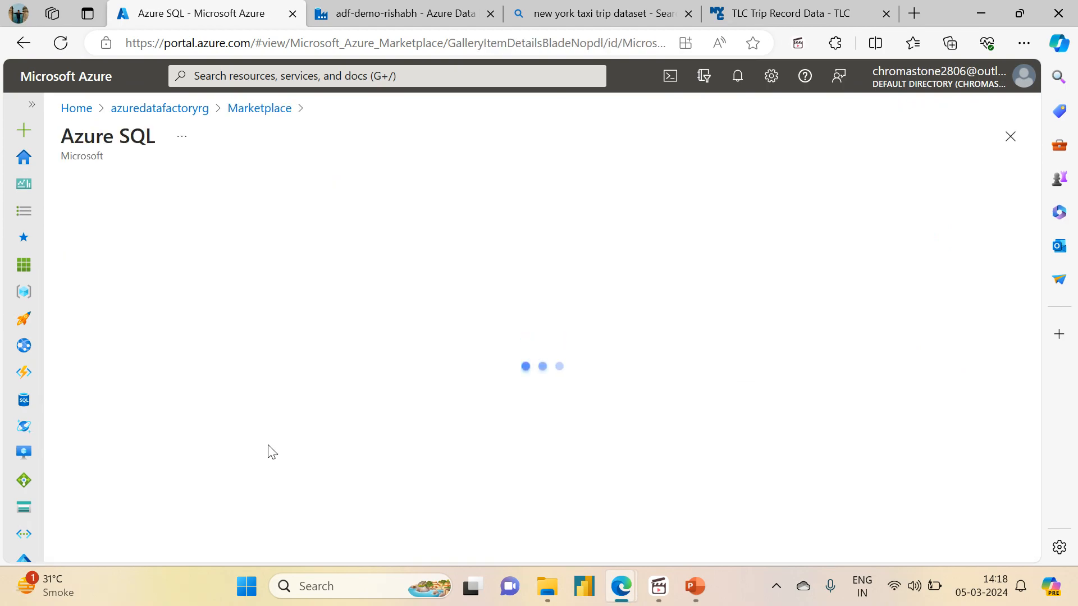
click(394, 306)
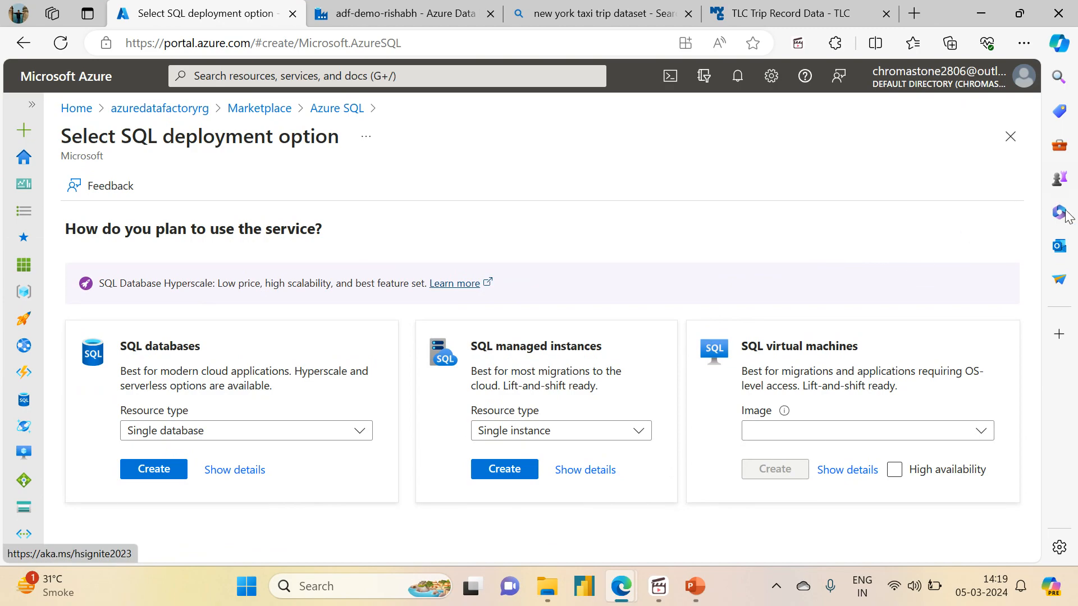
- Choose a single SQL database and apply the free database offer
click(160, 472)
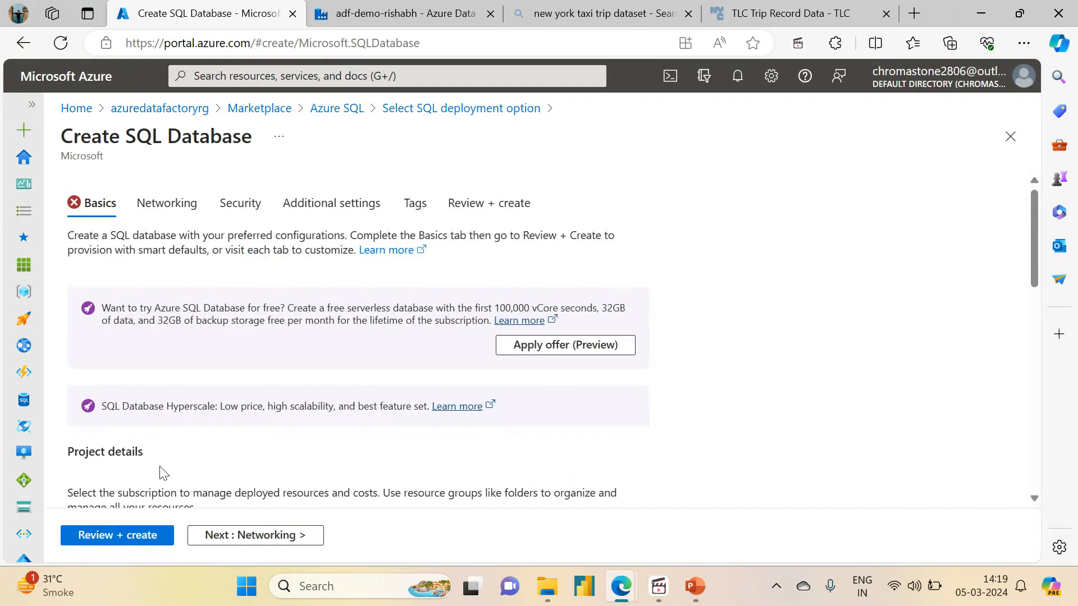
click(505, 349)
drag(1035, 220, 1047, 324)
- Name the database sampledb and start a new server, entering its server name
click(380, 356)
text(sampledb)
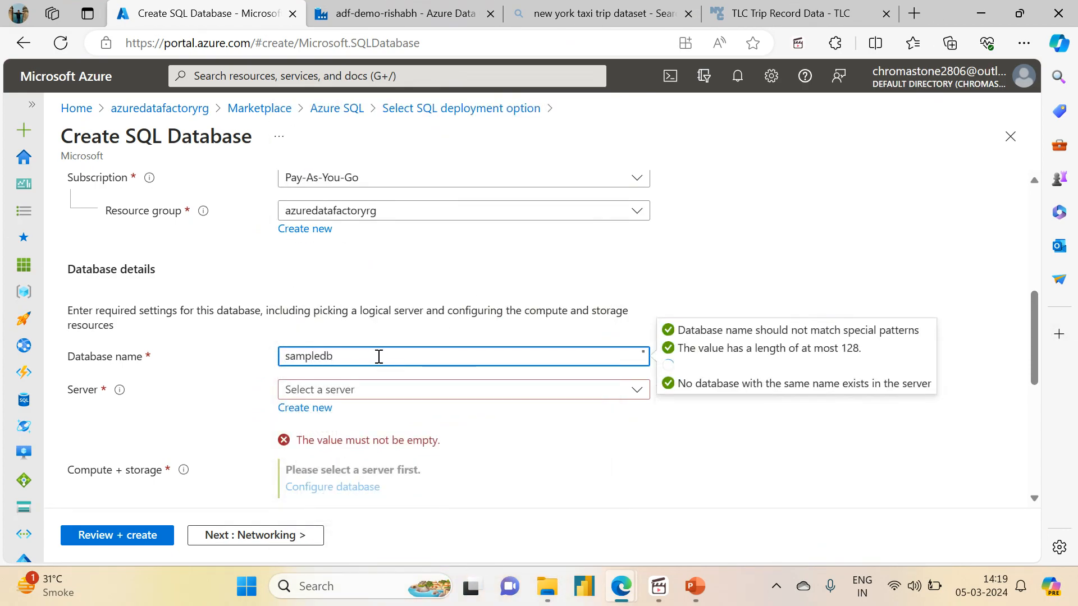
click(305, 408)
text(rishabhtiwaridemodb)
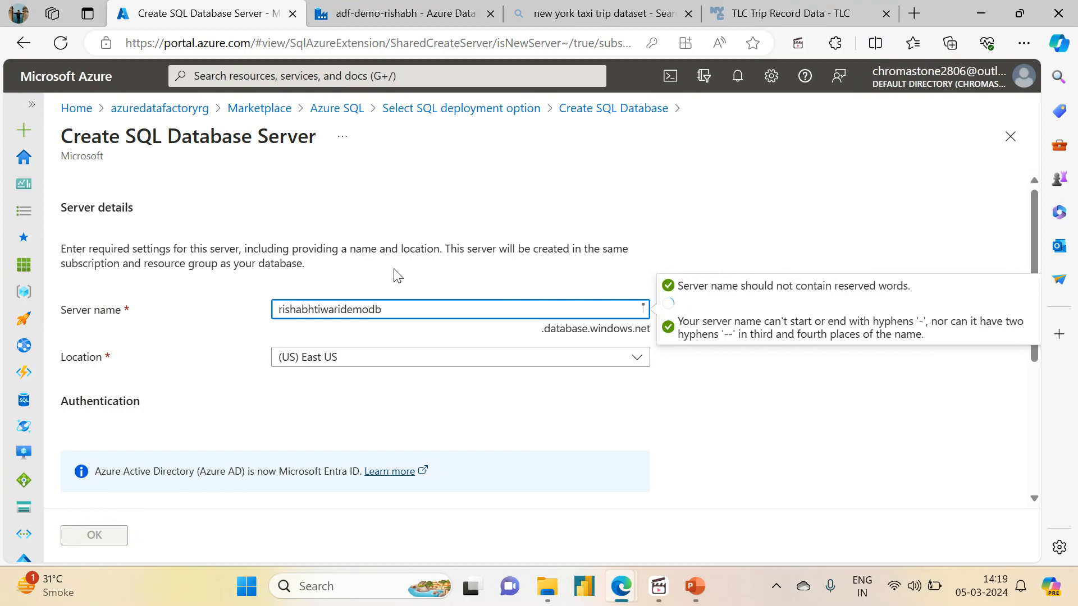
- Set the new server's location to Central India
click(357, 365)
text(central india)
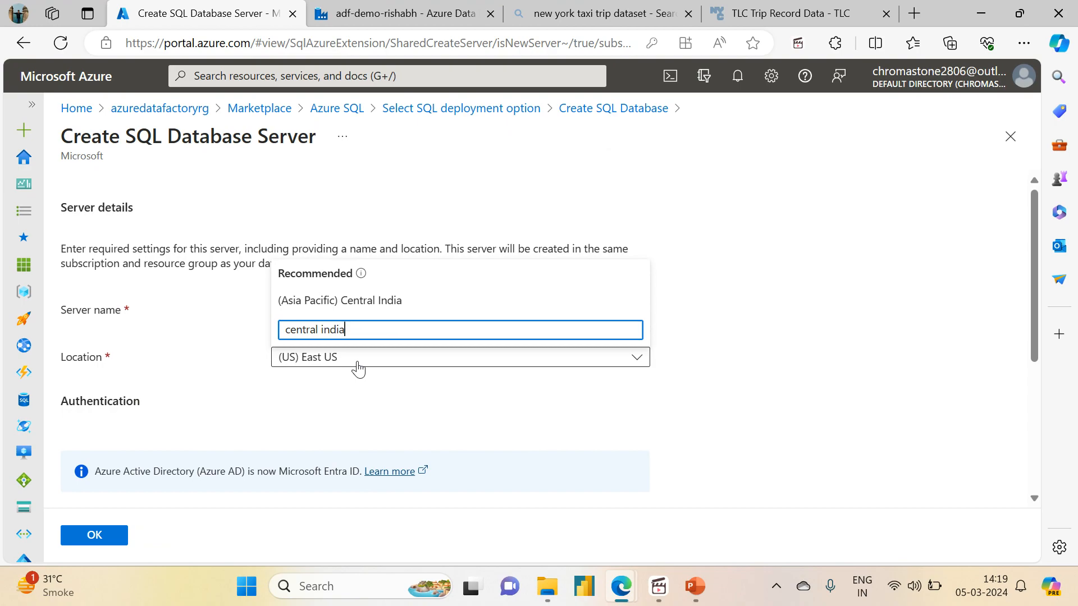
click(399, 303)
scroll(1038, 349, down, 5)
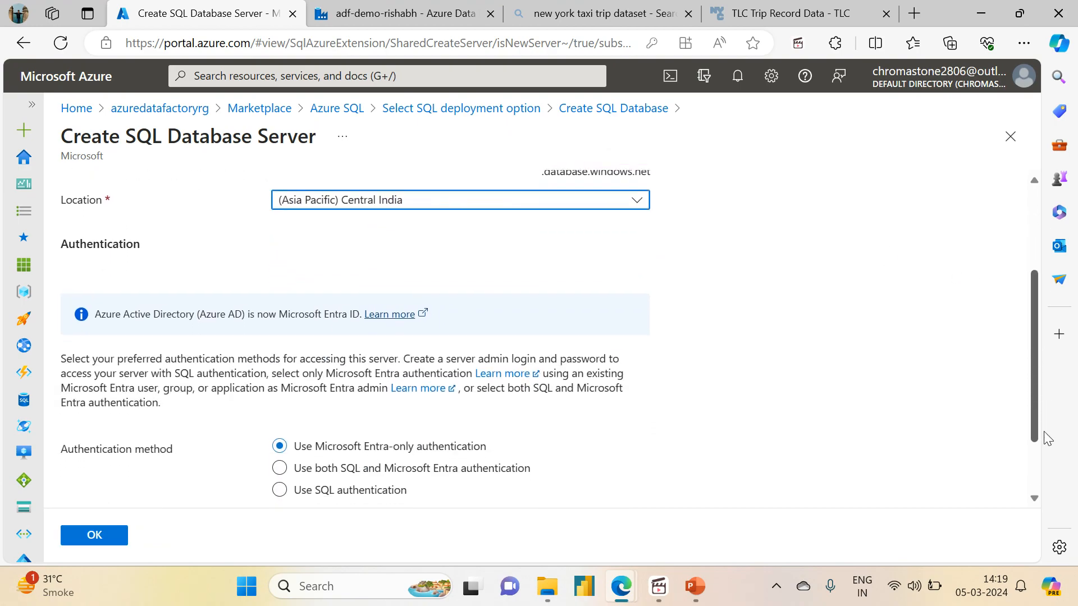
- Use SQL authentication, enter the server admin login and password twice, and confirm
click(279, 401)
click(349, 436)
text(rishab)
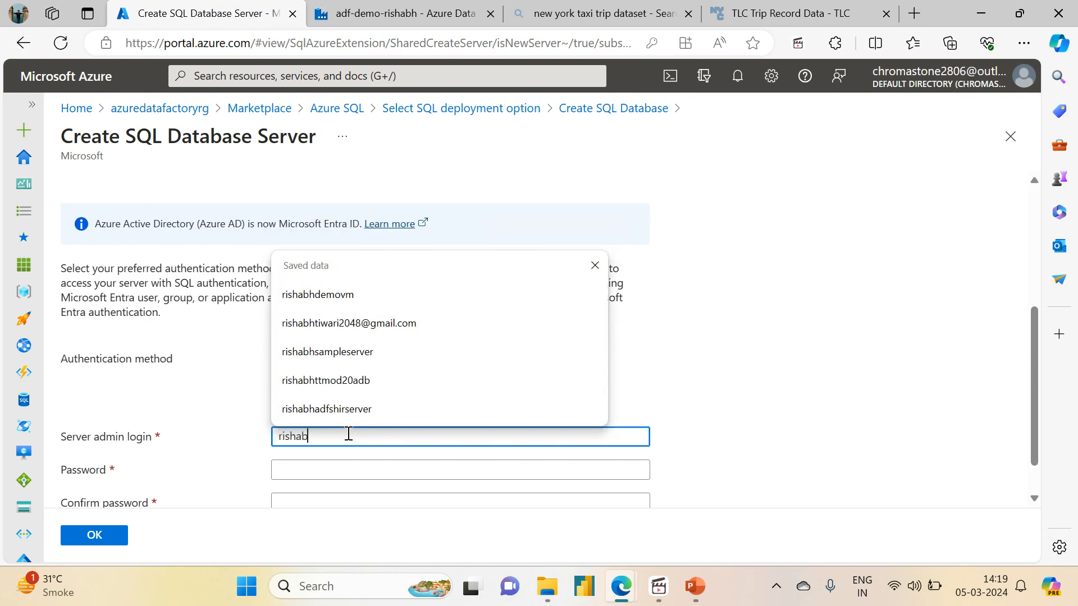
text(hadmin)
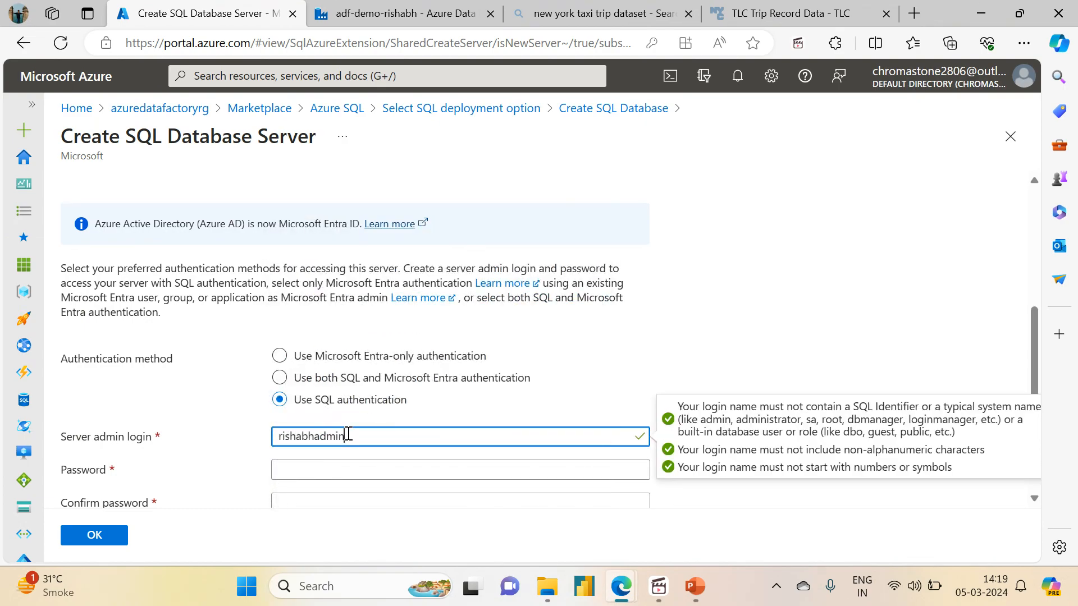
key(Tab)
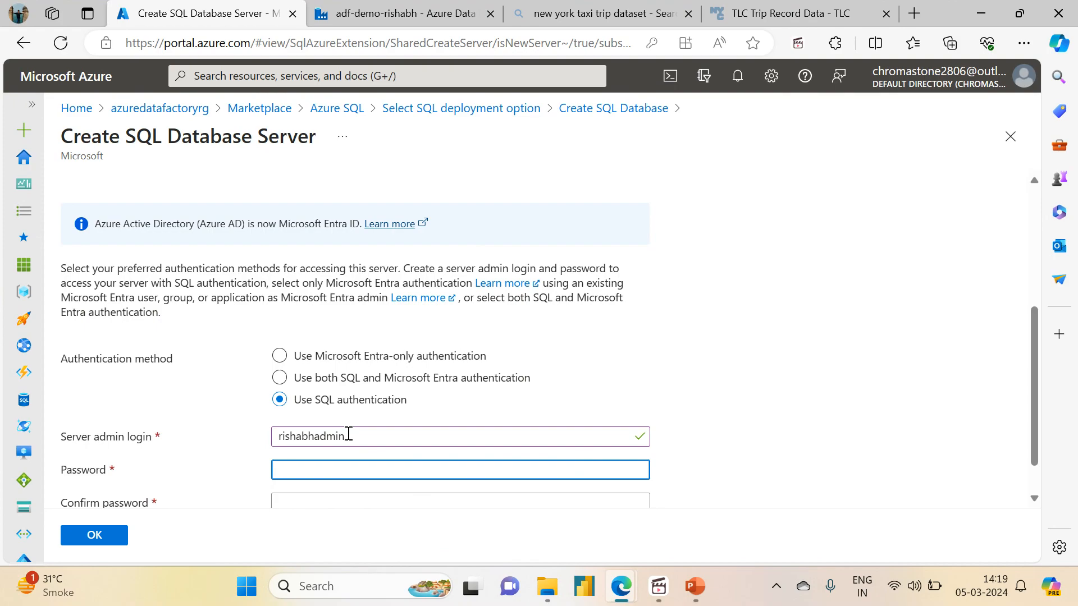
text(r)
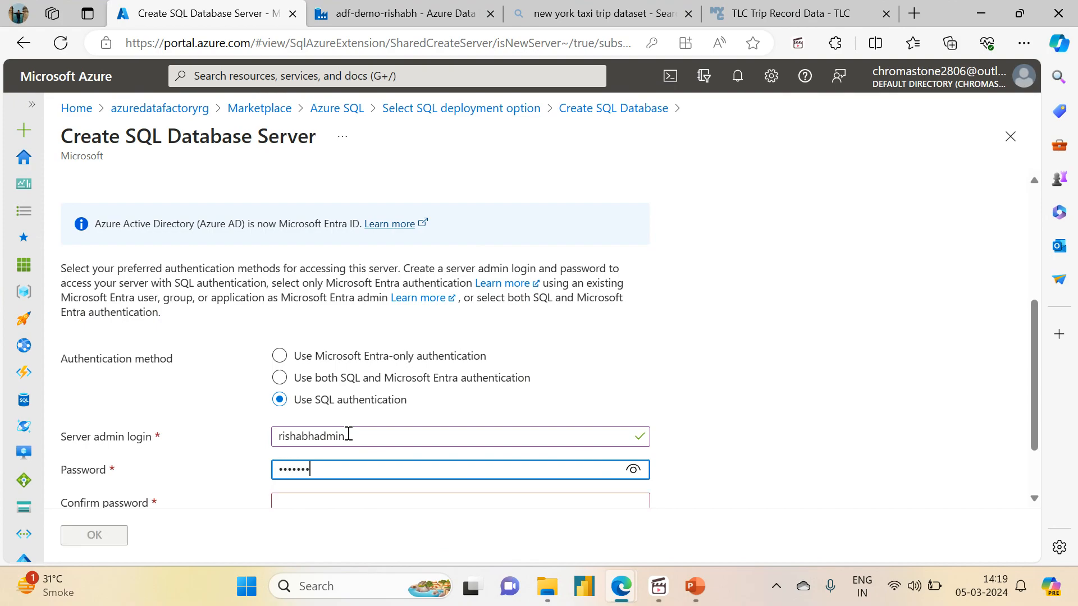
text(1)
key(Tab)
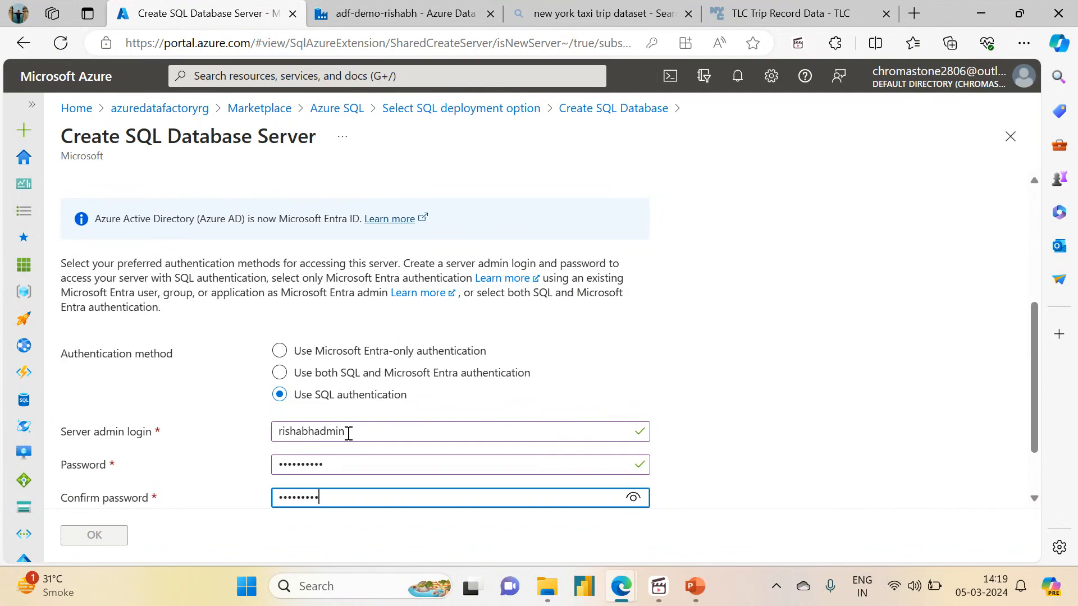
text(1)
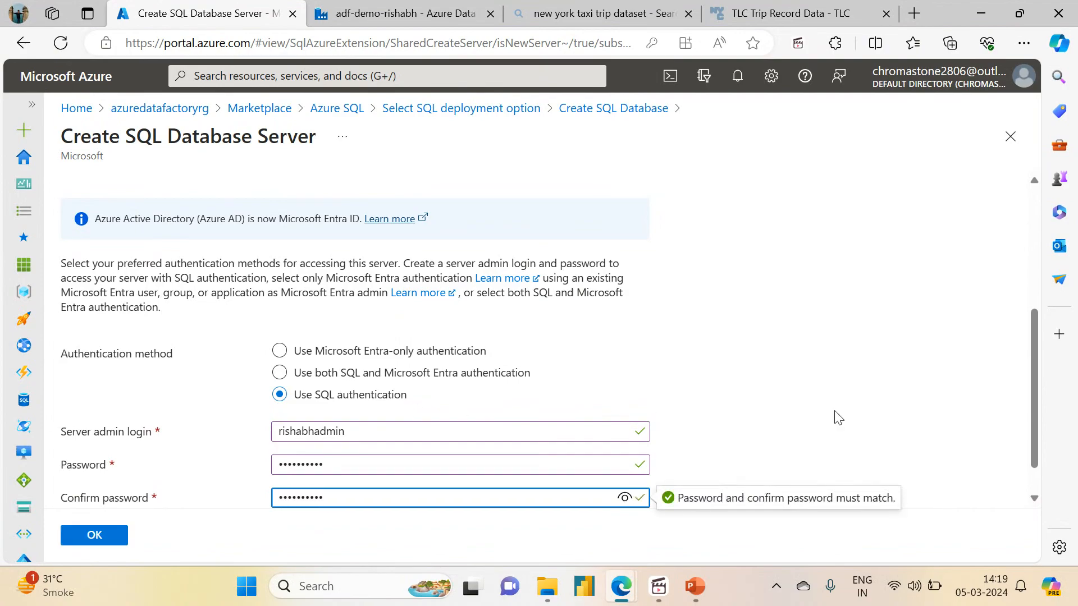
drag(1033, 444, 1035, 468)
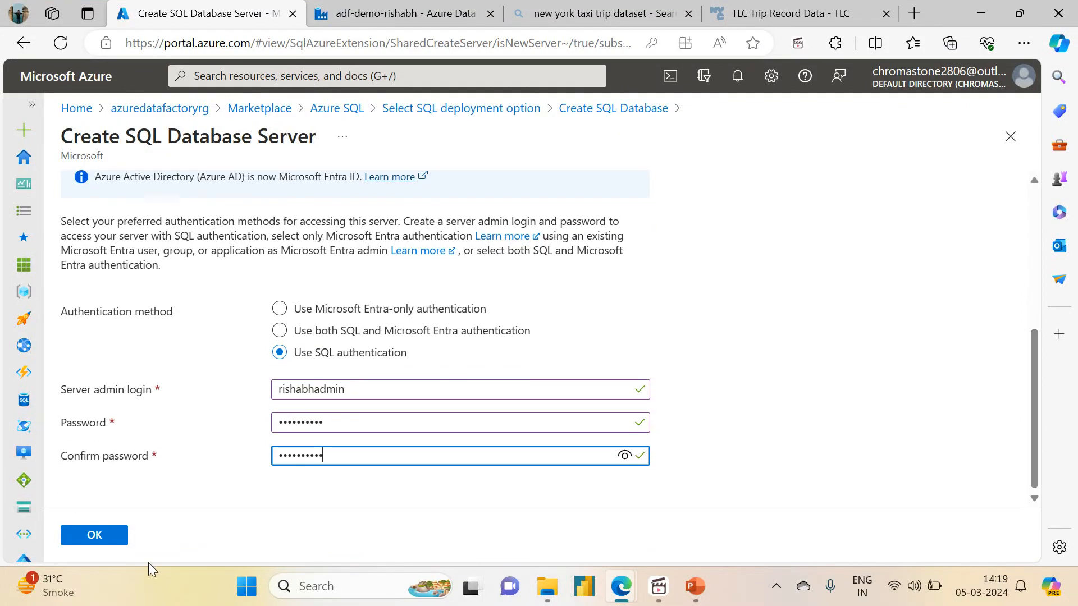
click(114, 541)
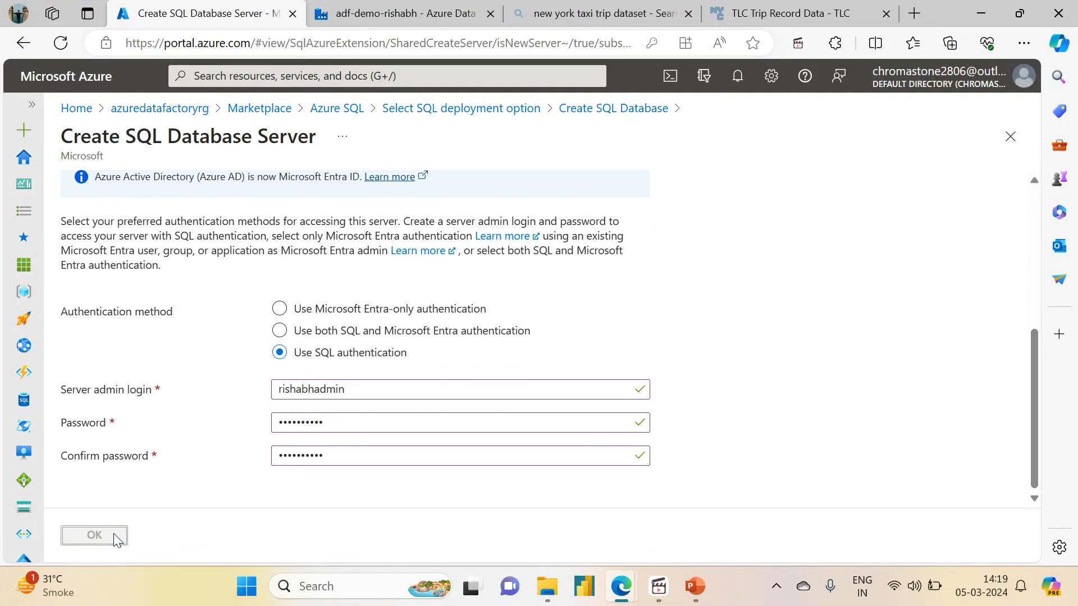
drag(1037, 349, 995, 232)
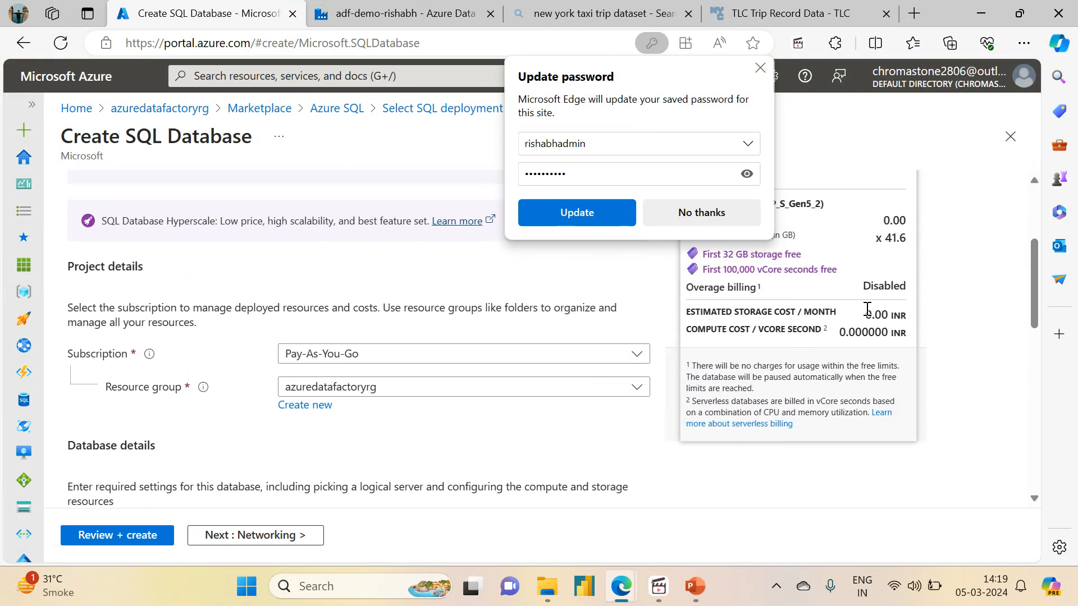
- Set networking to a public endpoint allowing Azure services and the current client IP
drag(868, 311, 901, 314)
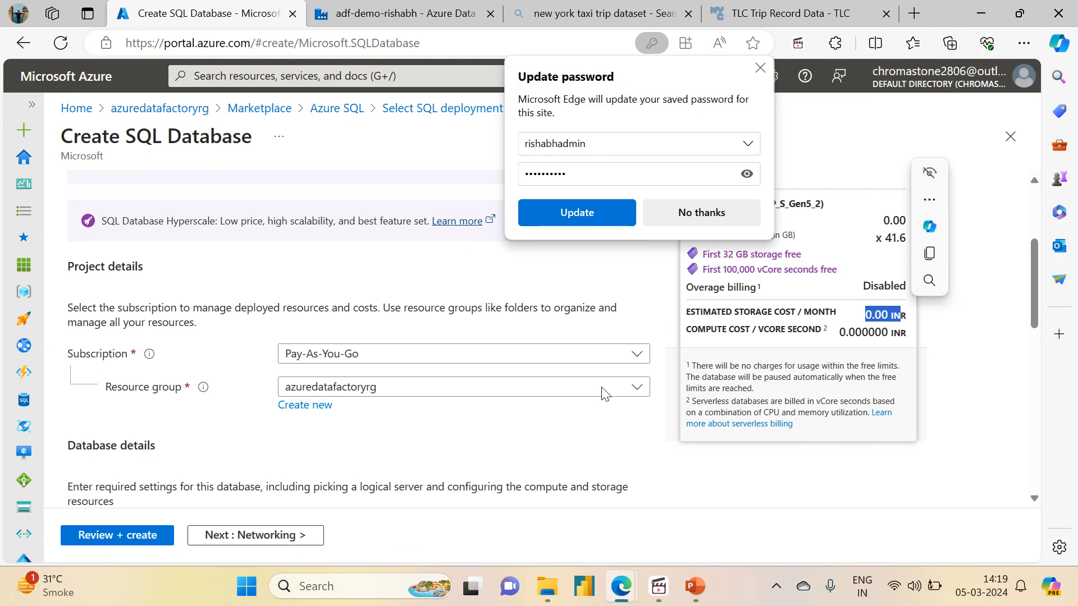
click(254, 530)
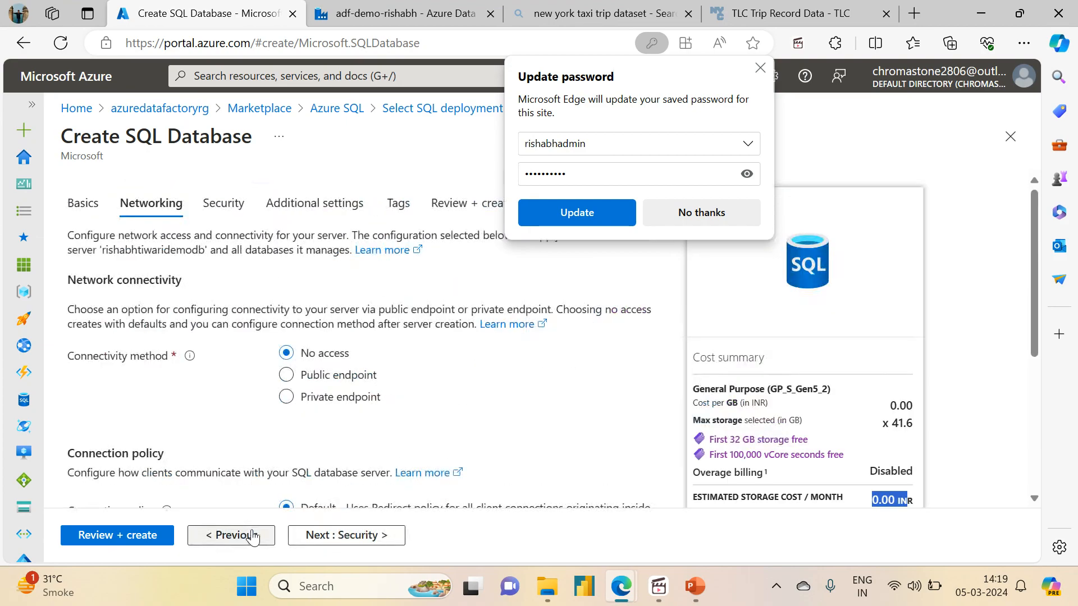
click(315, 376)
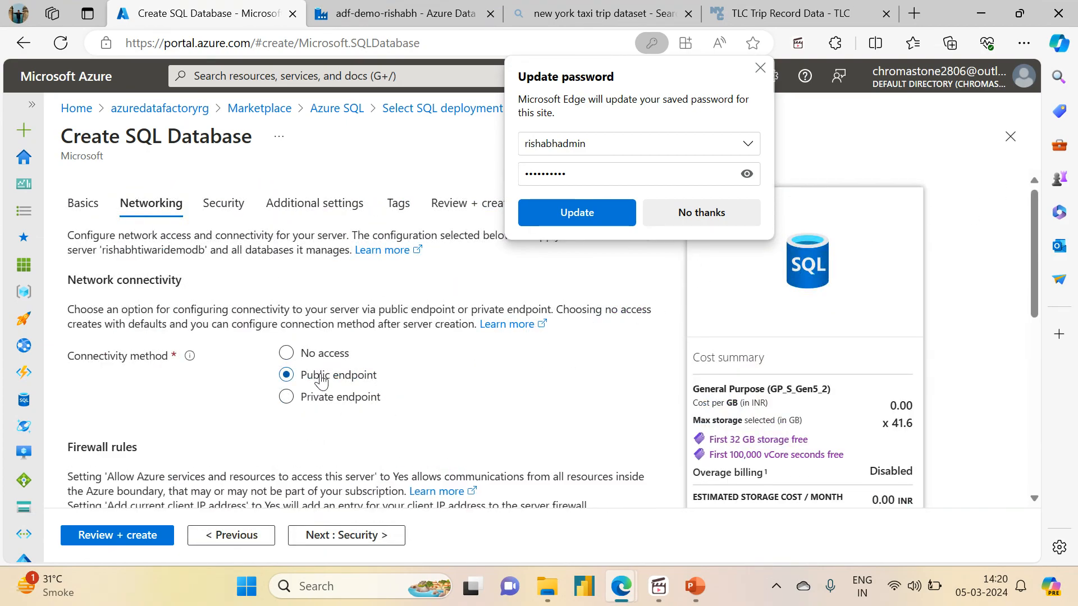
drag(1033, 288, 1034, 404)
click(358, 232)
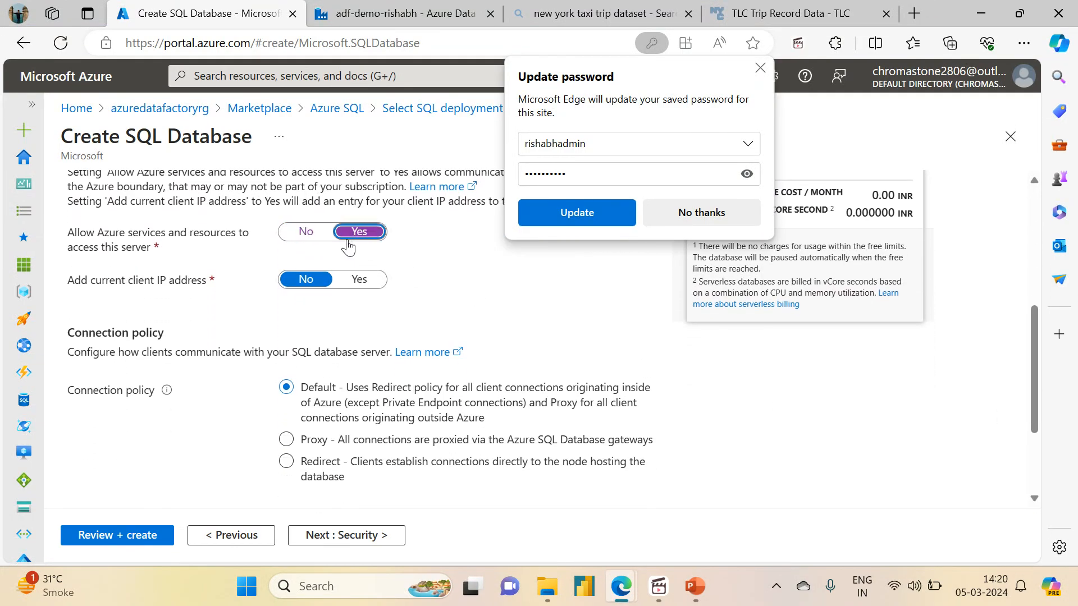
click(353, 281)
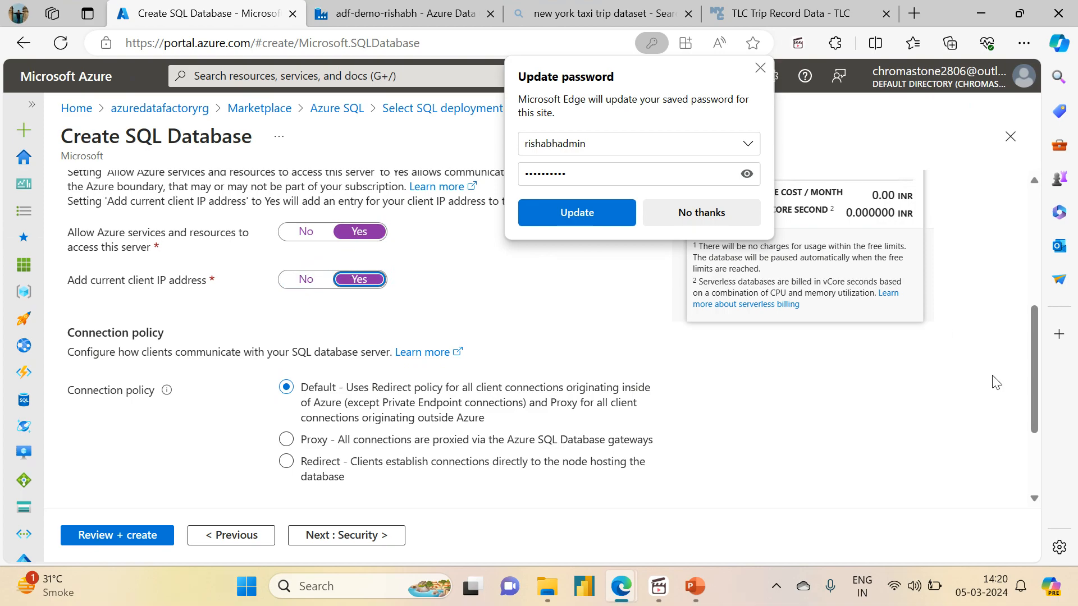
- Advance past the Security page to Additional settings
drag(1035, 392, 1041, 483)
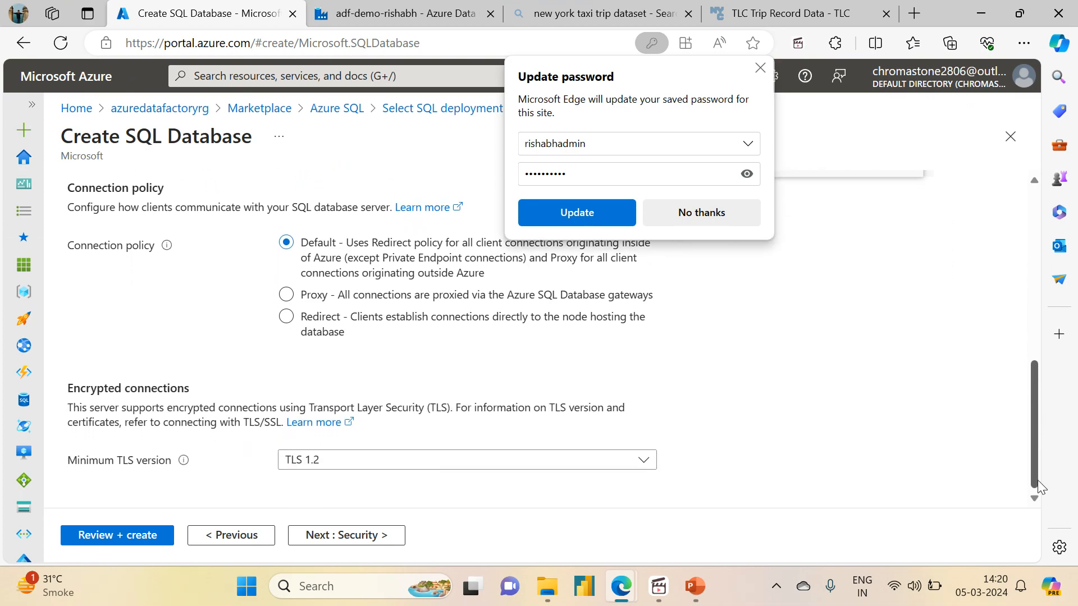
drag(1039, 486, 998, 411)
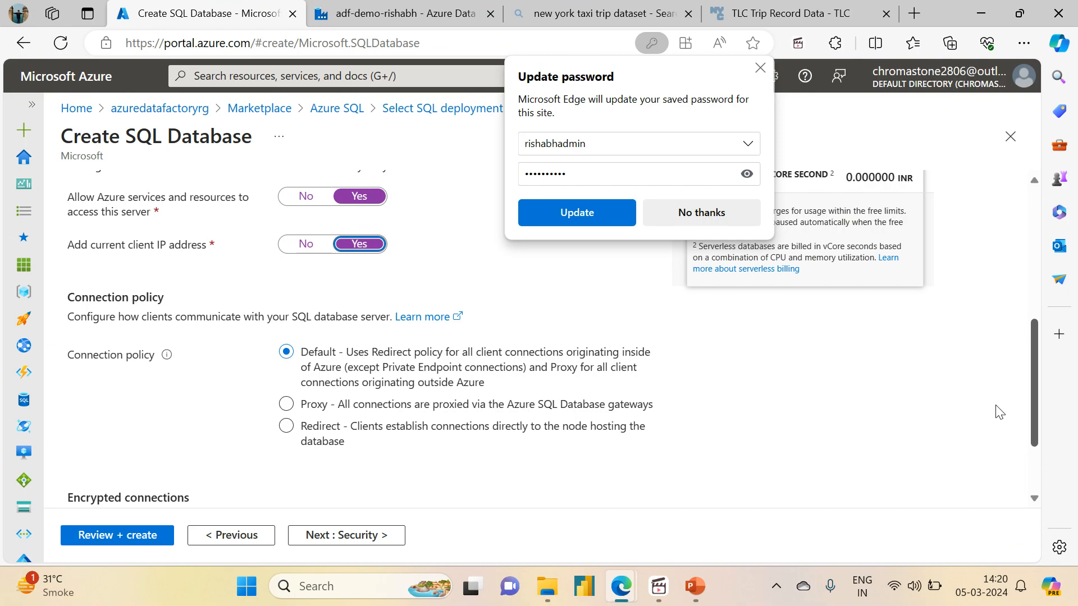
scroll(999, 411, down, 2)
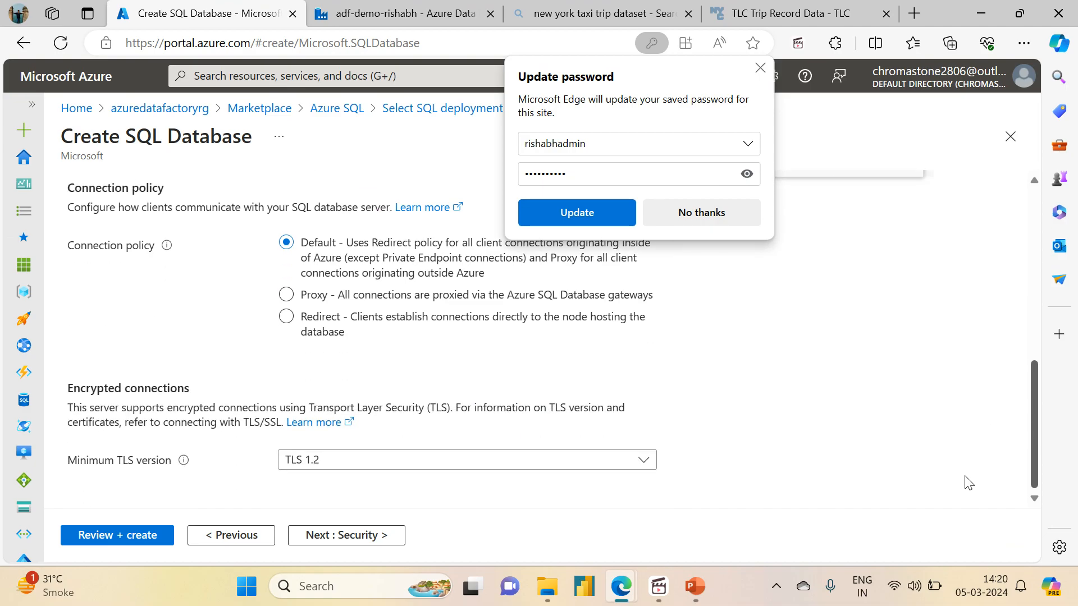
click(373, 534)
drag(1033, 243, 1035, 438)
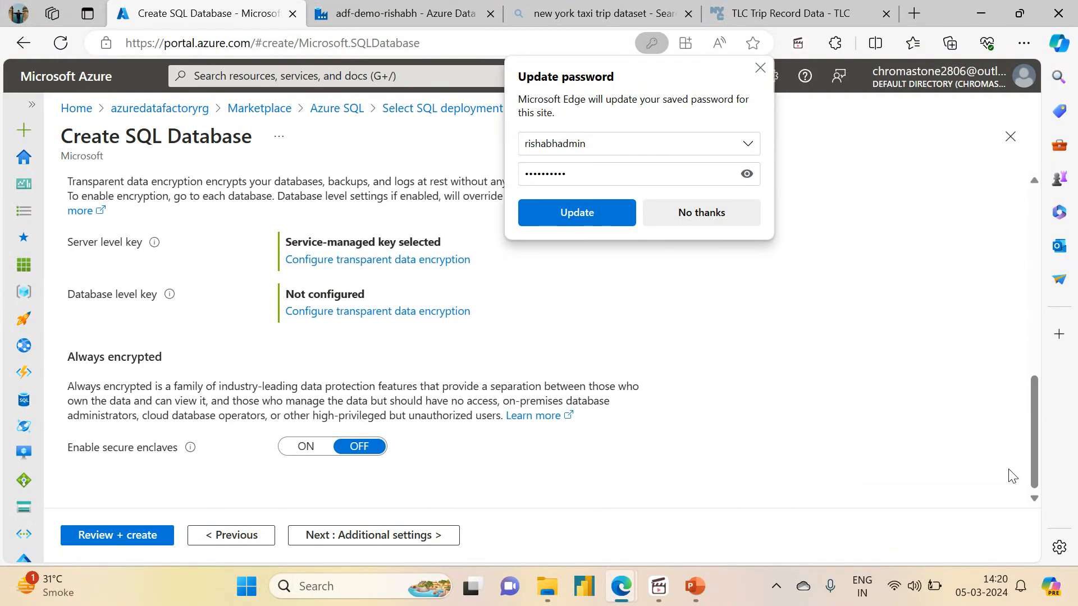
click(416, 523)
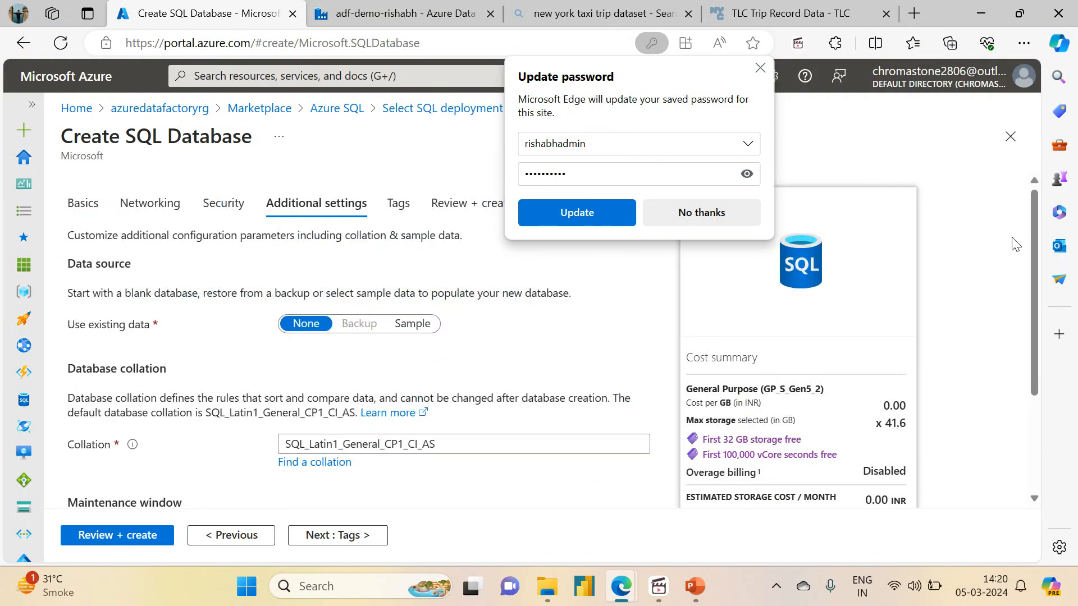
- Search collations for 'utf8English', then cancel, keeping SQL_Latin1_General_CP1_CI_AS
drag(333, 463, 324, 464)
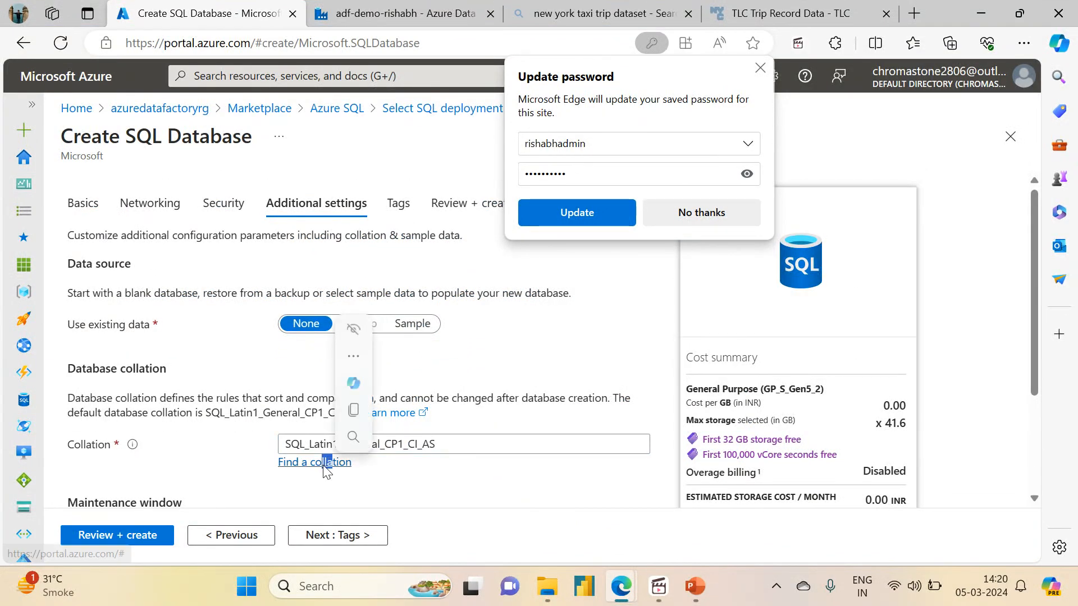
click(325, 462)
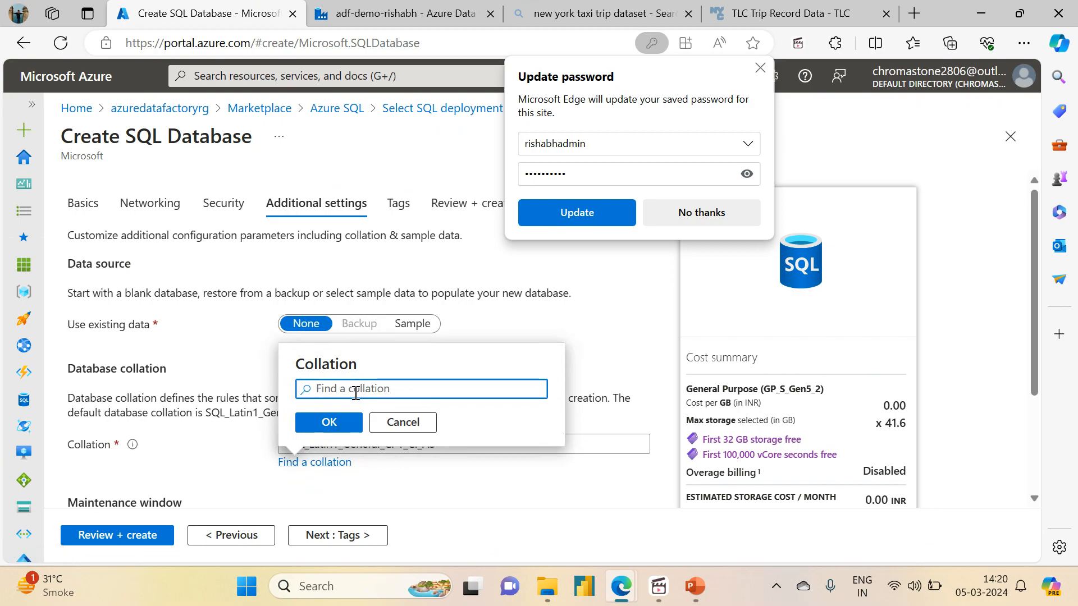
text(utf)
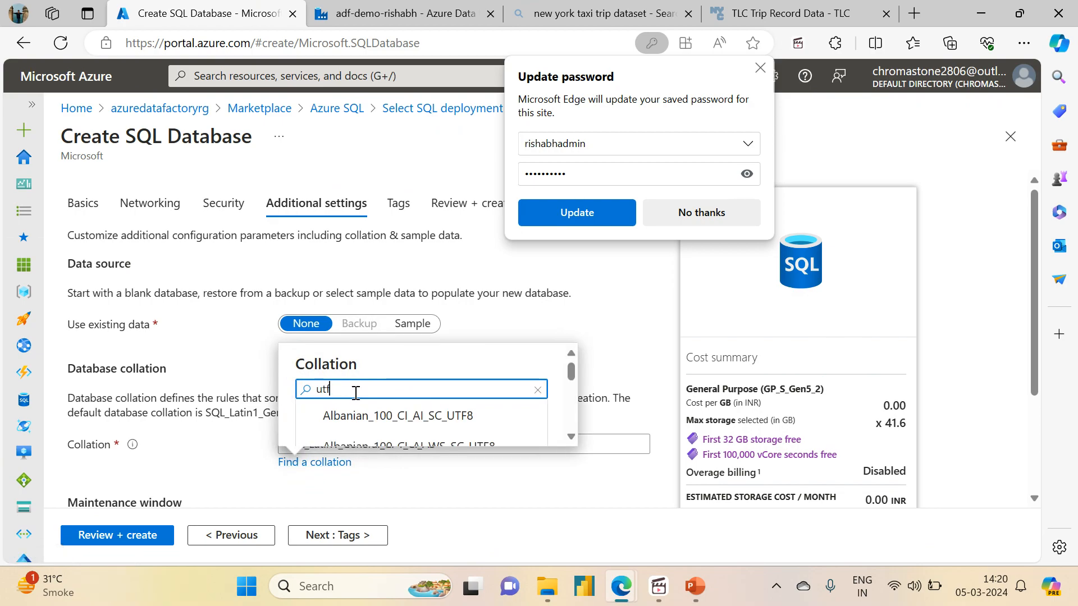
text(8)
text(English)
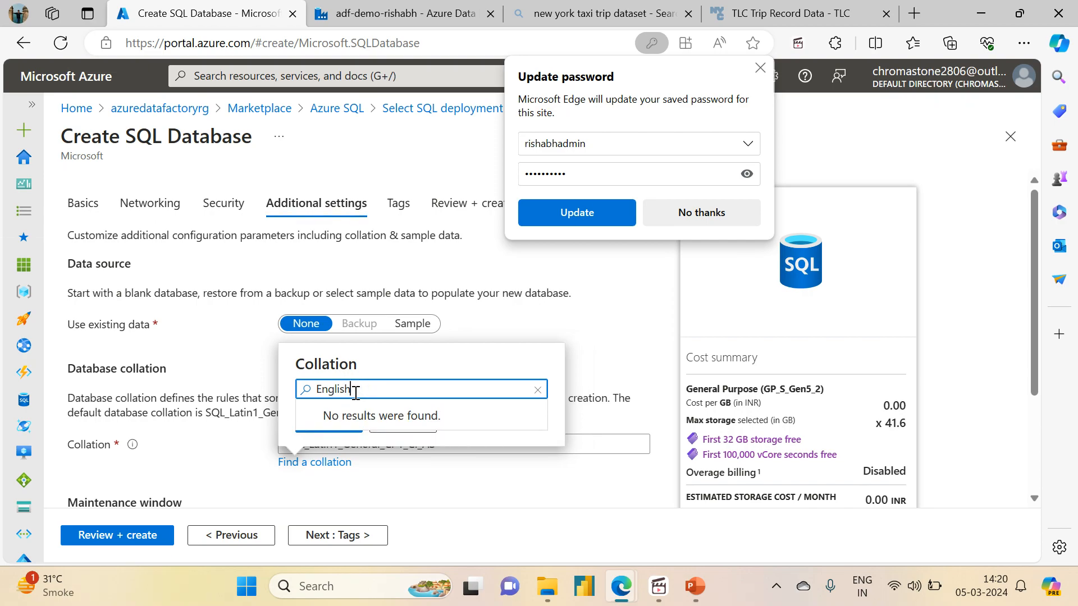
key(Down)
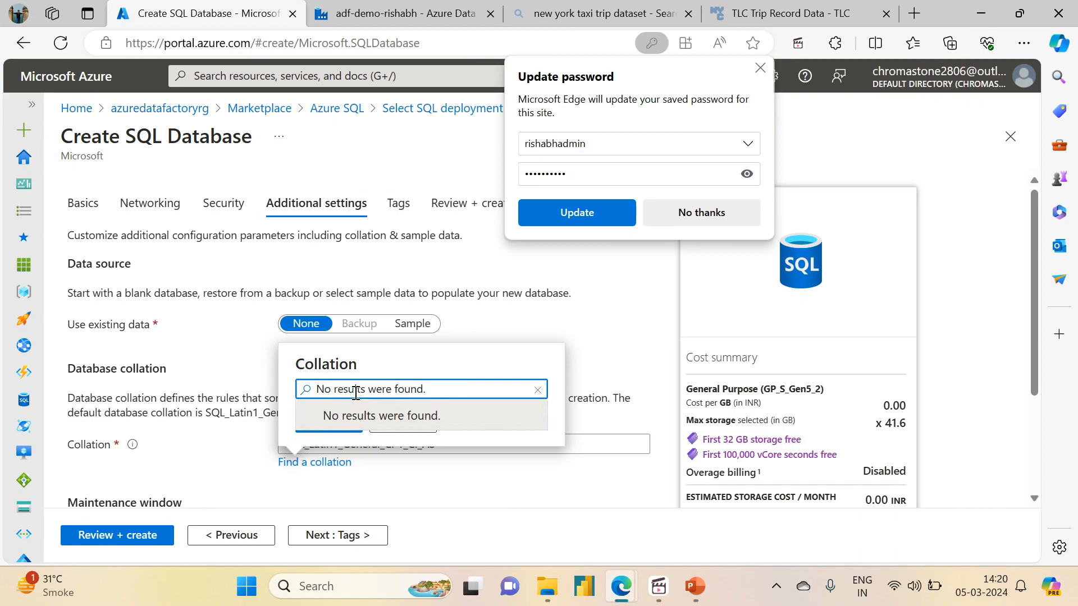
key(Escape)
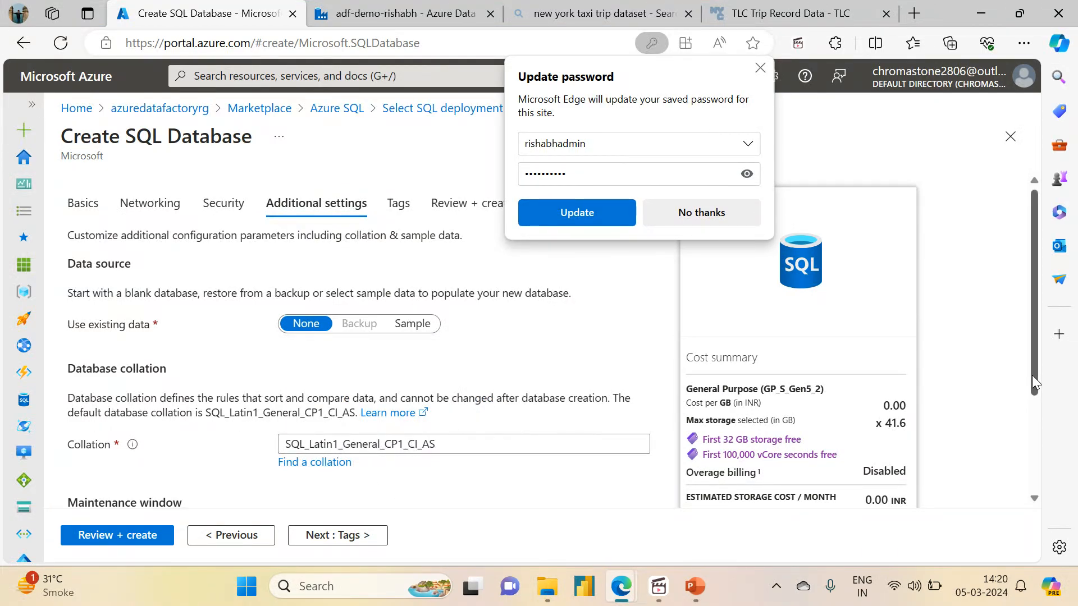
- Continue the database setup to the Tags step
scroll(1032, 376, down, 3)
click(456, 296)
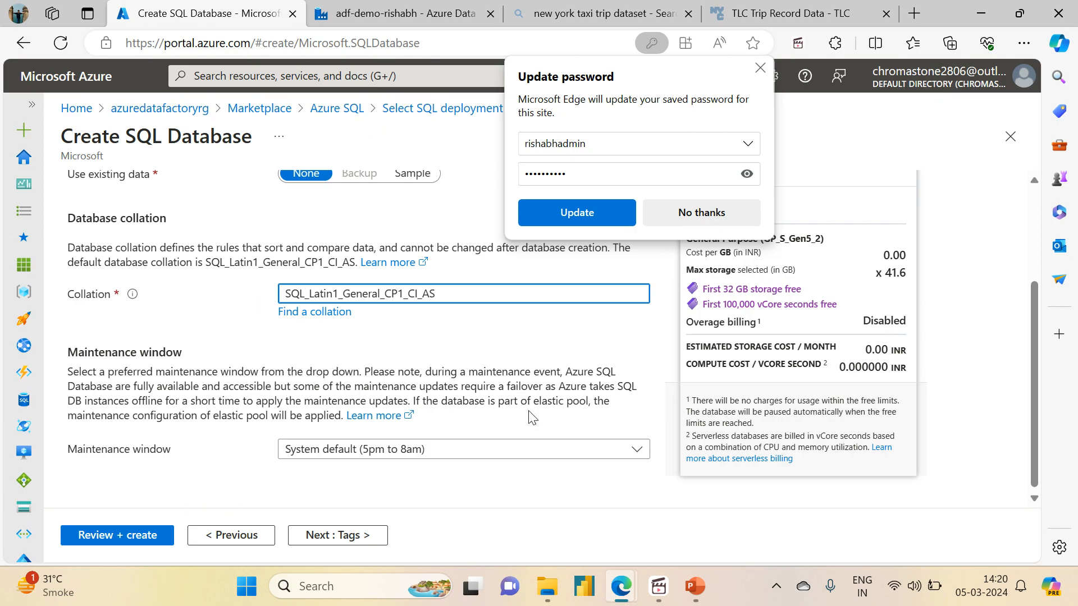
drag(1032, 400, 1019, 457)
click(352, 544)
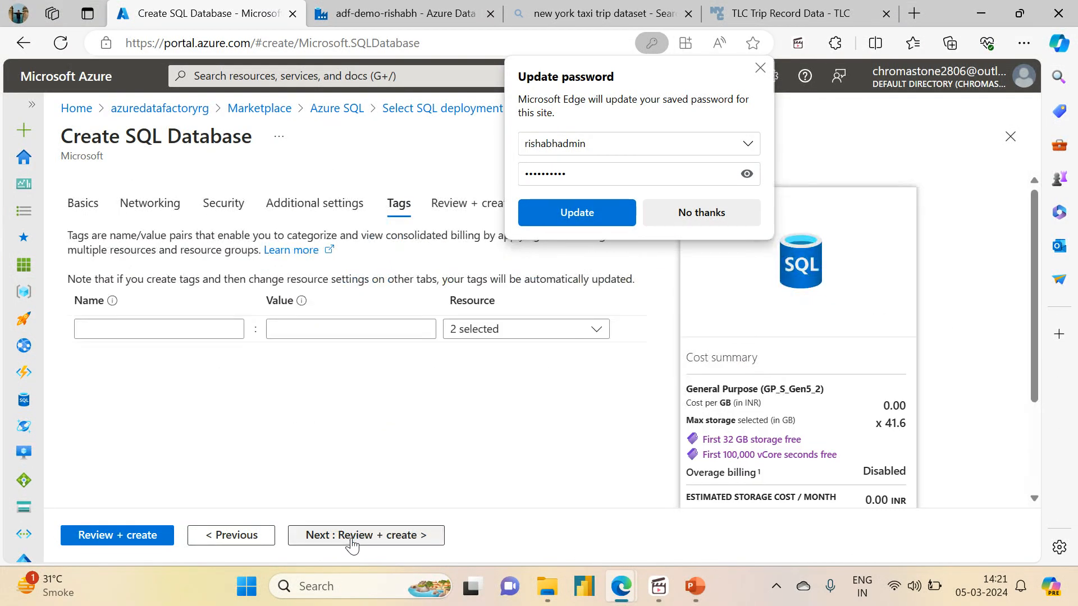
- Review and create the sampledb SQL database with its new server, dismissing the browser's password prompt
click(352, 543)
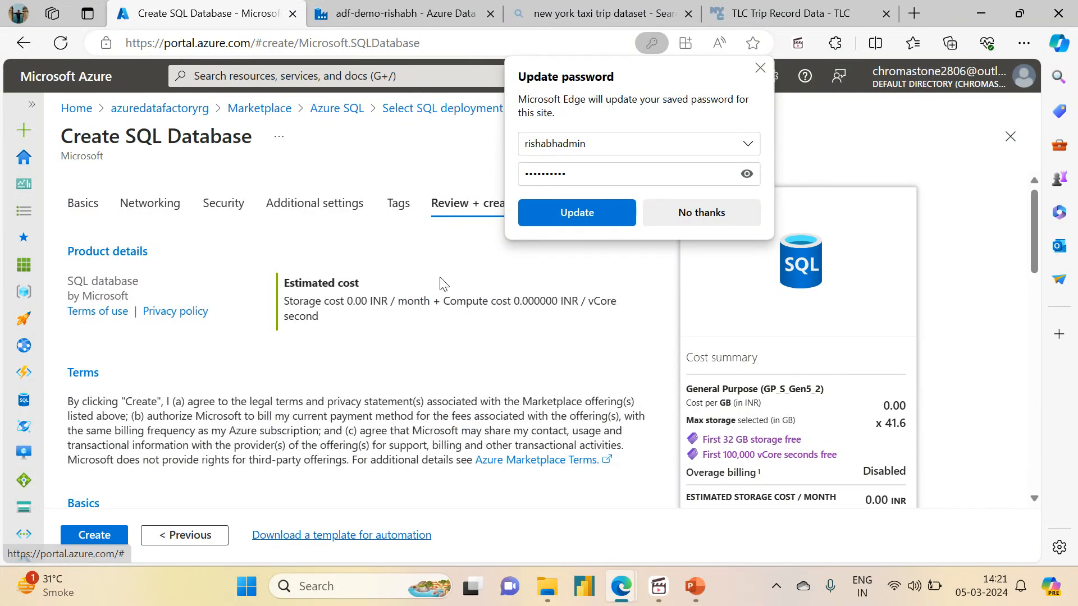
drag(1038, 241, 1035, 455)
click(92, 535)
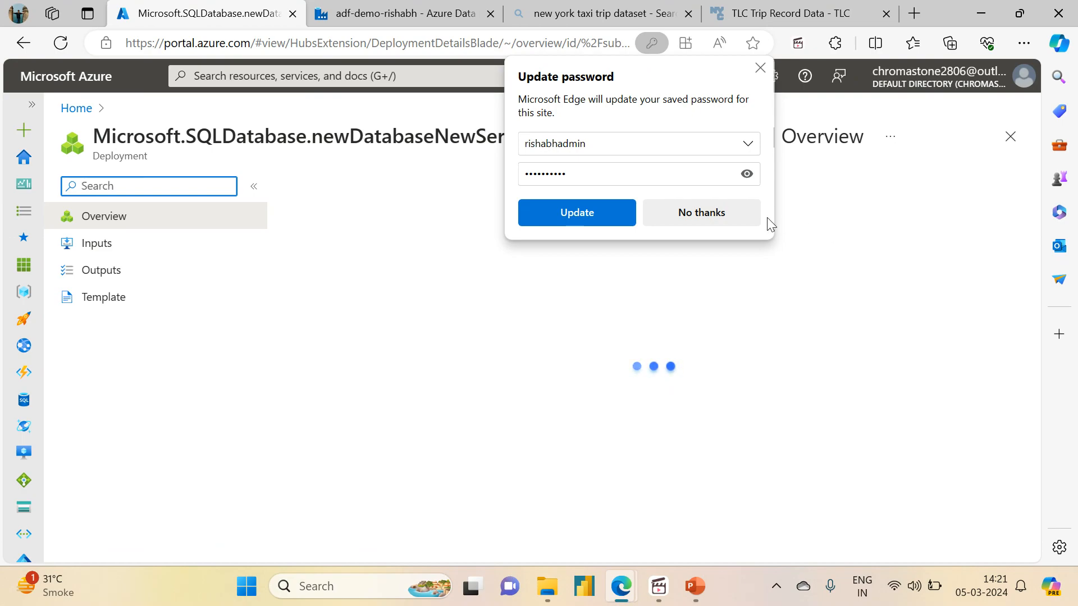
click(692, 213)
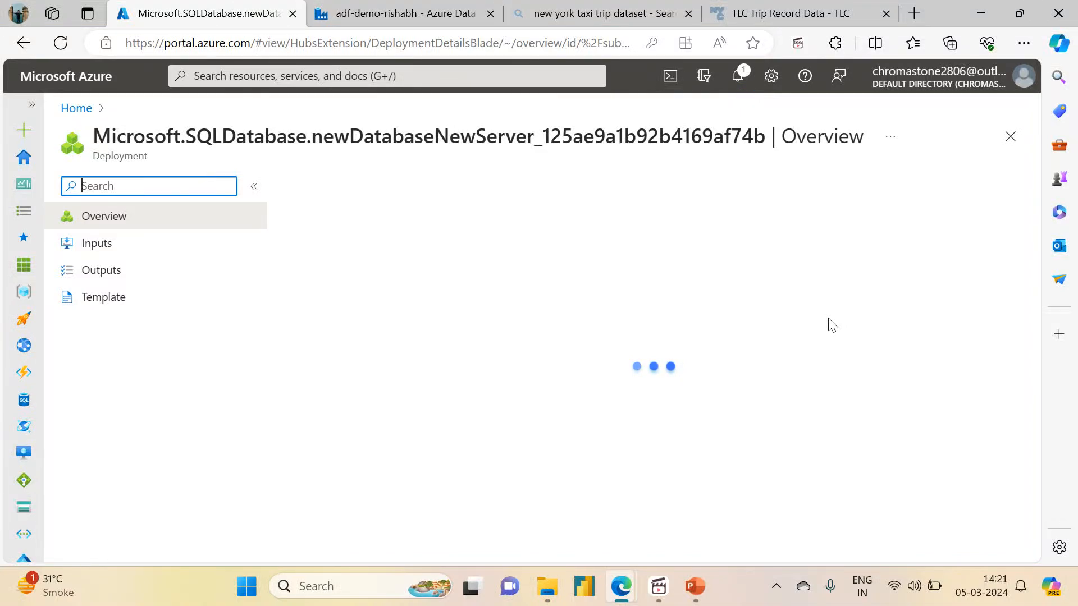
- Open the in-progress sampledb deployment's details page from the notifications list
click(738, 76)
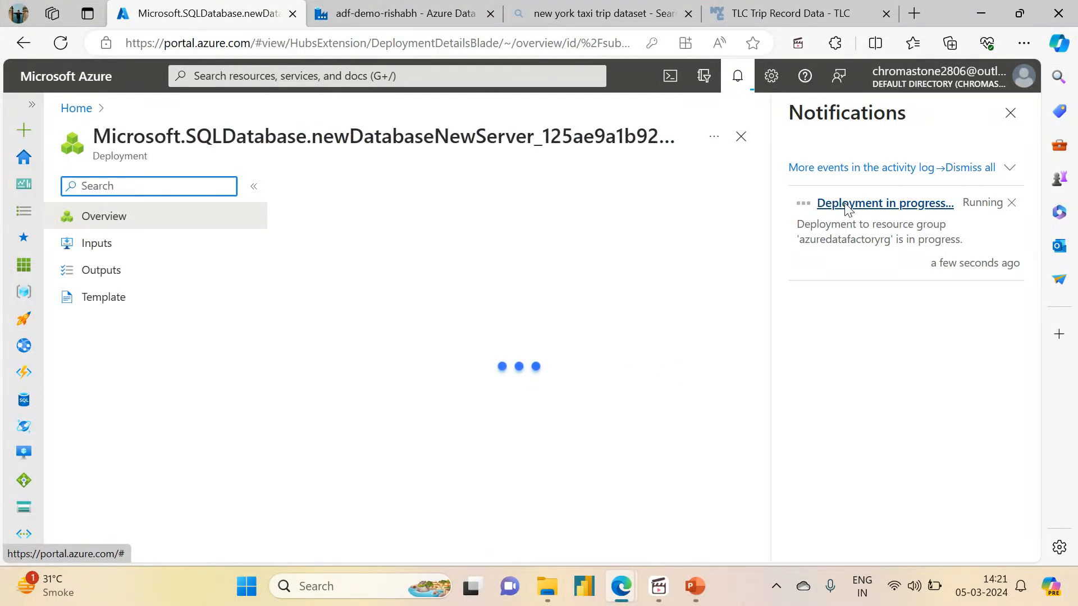
click(1010, 114)
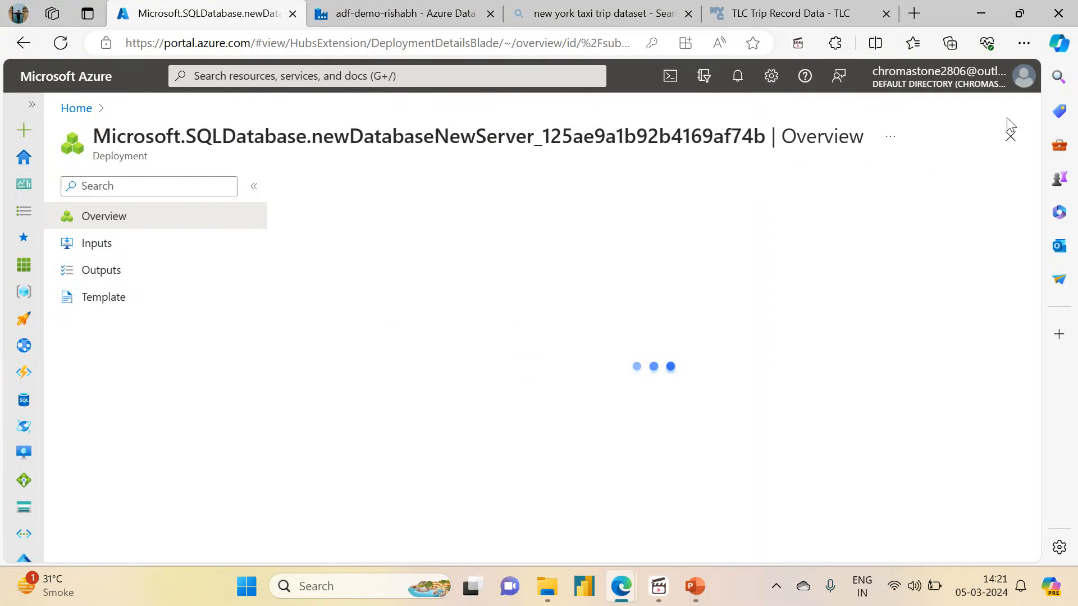
click(1010, 136)
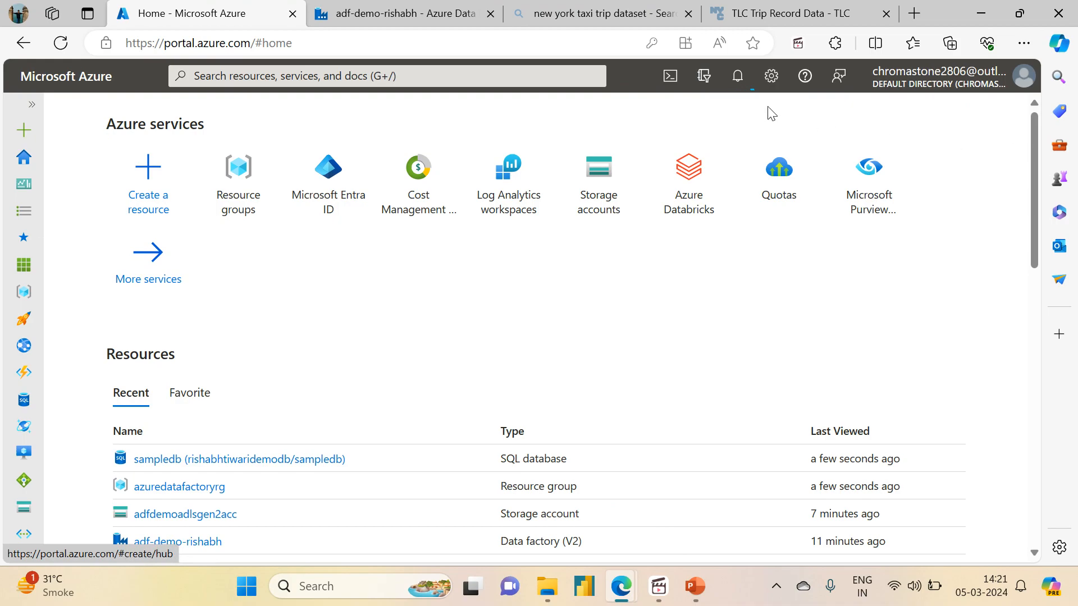
click(736, 82)
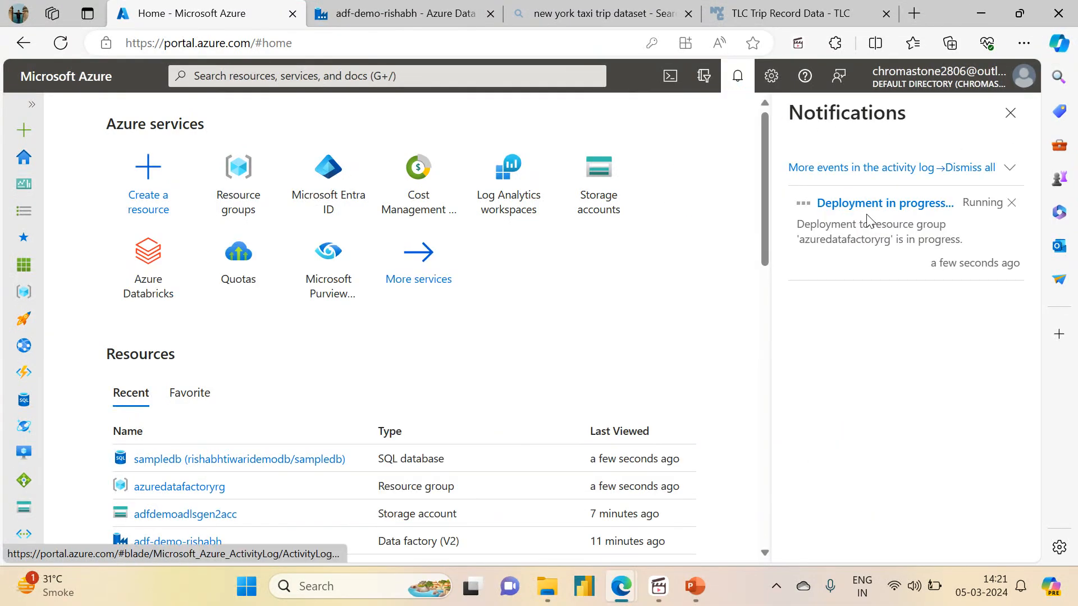
click(883, 205)
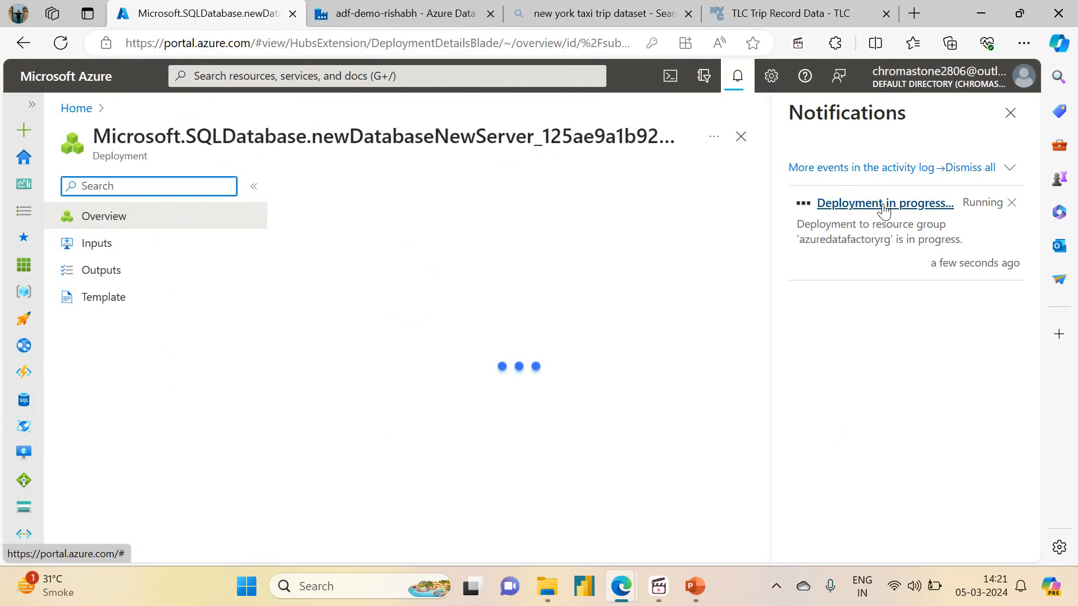
click(1010, 113)
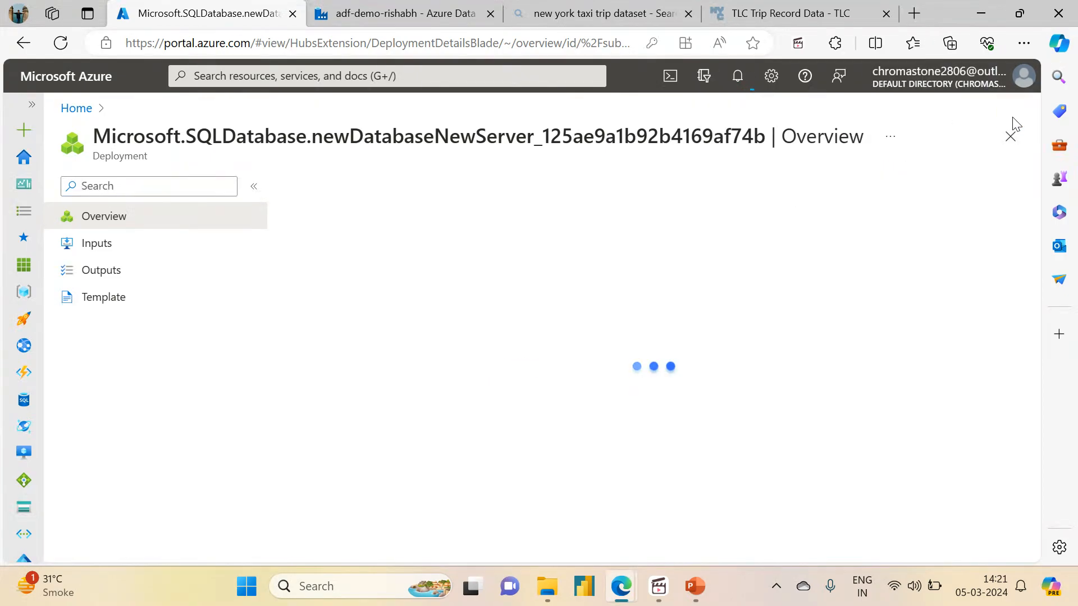
click(892, 138)
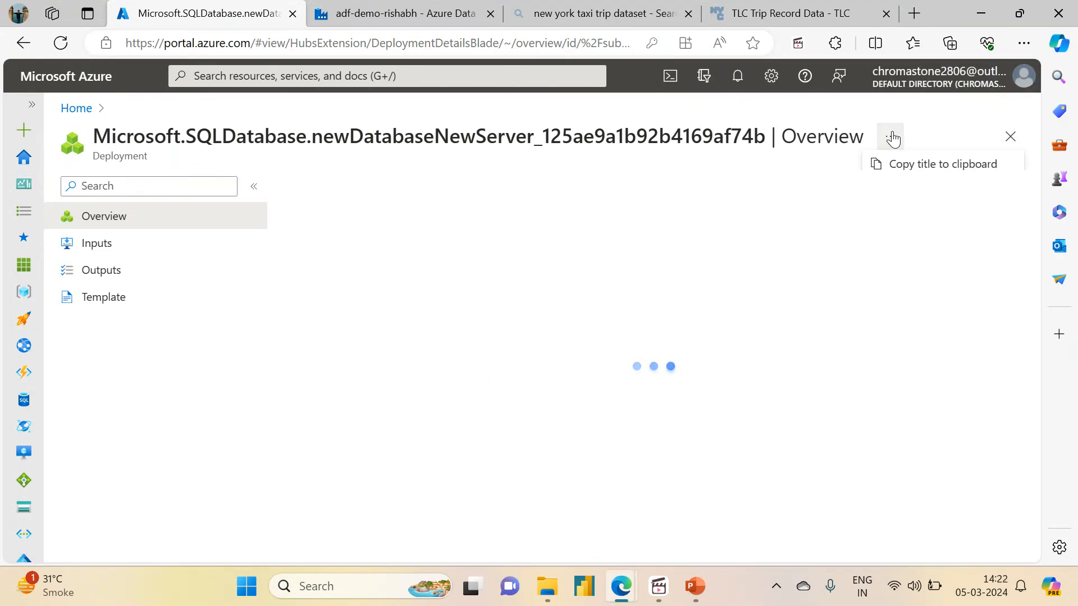
click(893, 138)
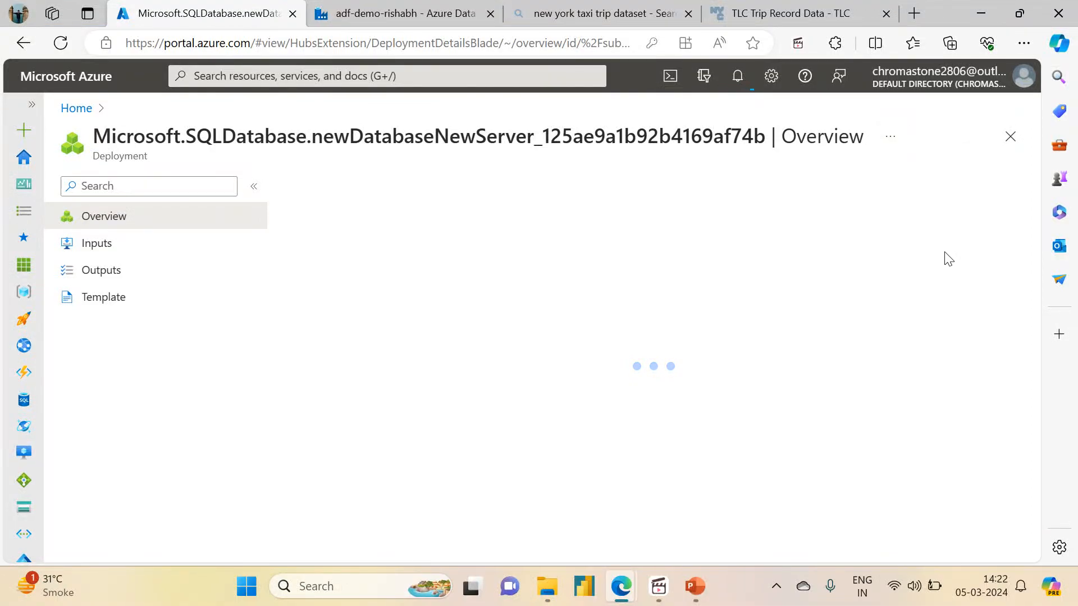
mouse_move(658, 599)
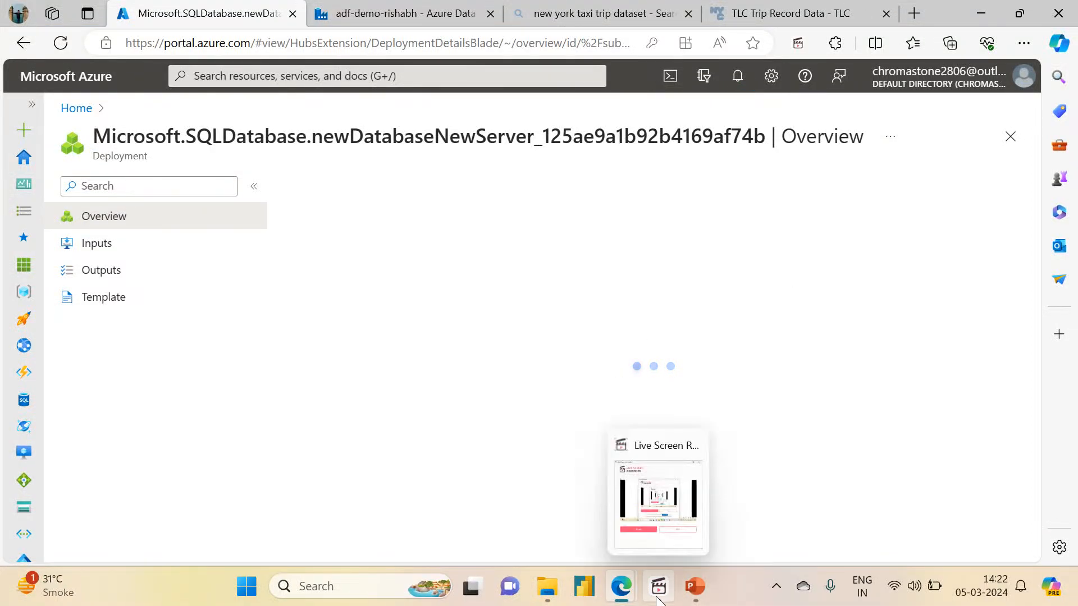
- Toggle the PowerPoint slide show and screen recorder windows, minimizing them to get back to the portal
click(695, 587)
click(695, 587)
click(696, 586)
click(658, 587)
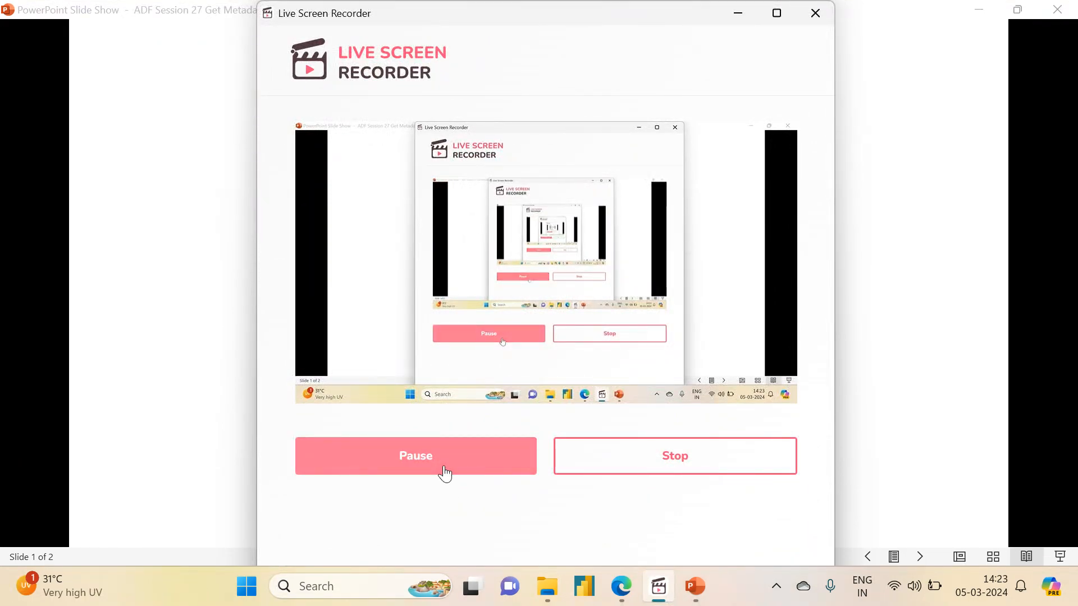
click(721, 10)
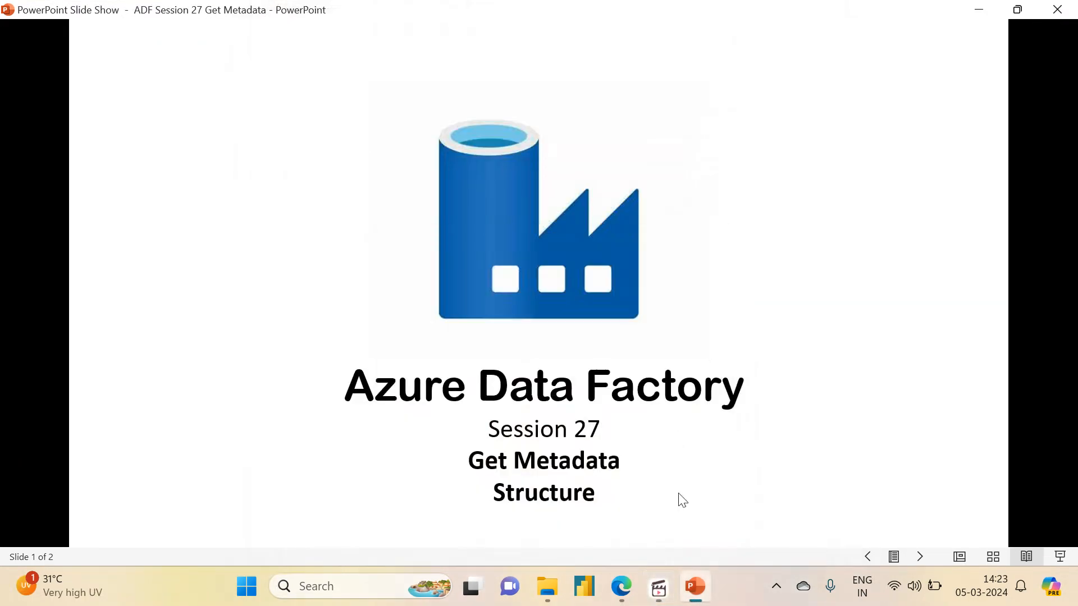
click(695, 587)
- Go to the newly deployed sampledb database and open its query editor
click(848, 310)
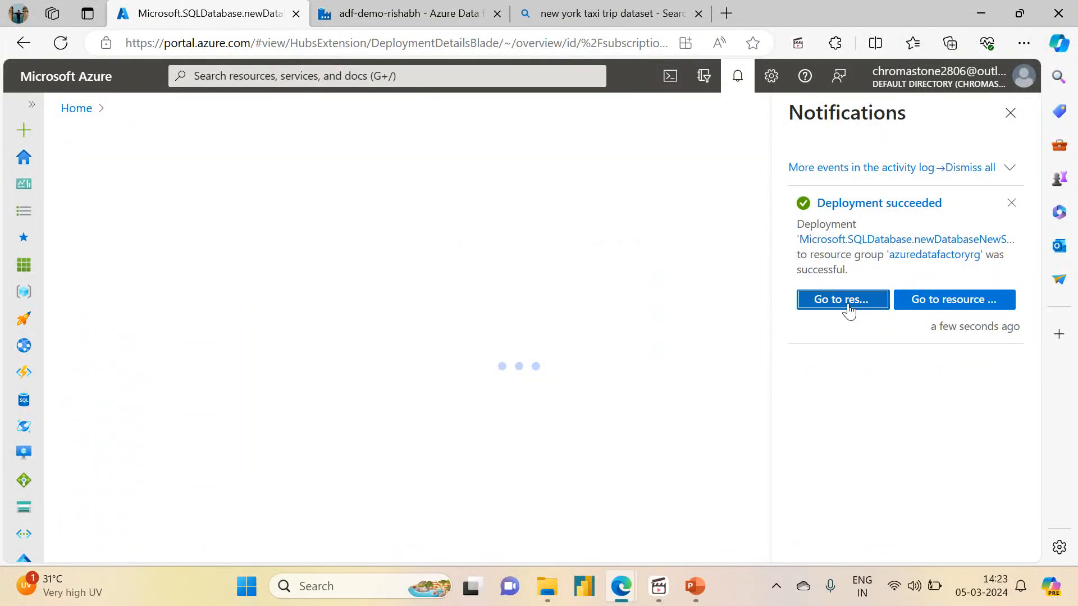
click(1014, 114)
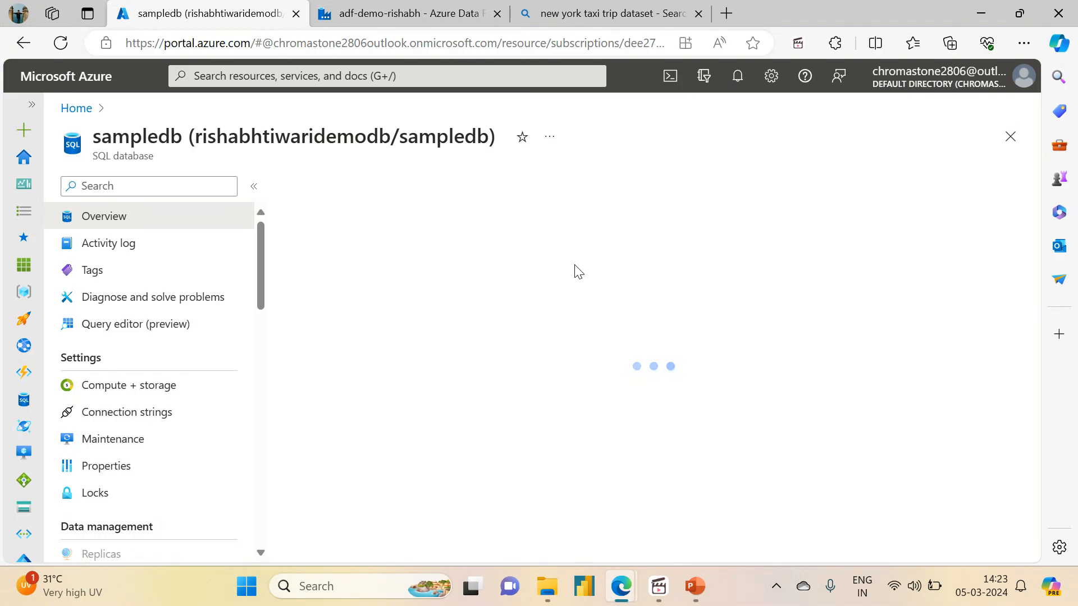
click(126, 324)
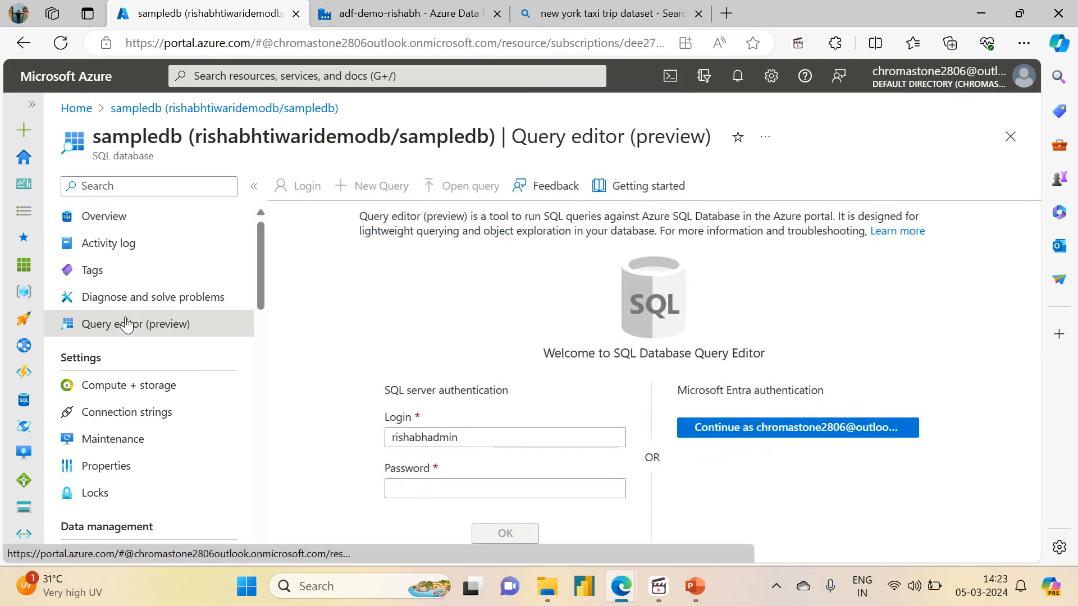
- Sign in to the query editor with the SQL password and expand Tables and Views
click(445, 491)
drag(445, 490, 318, 492)
key(BackSpace)
text(•)
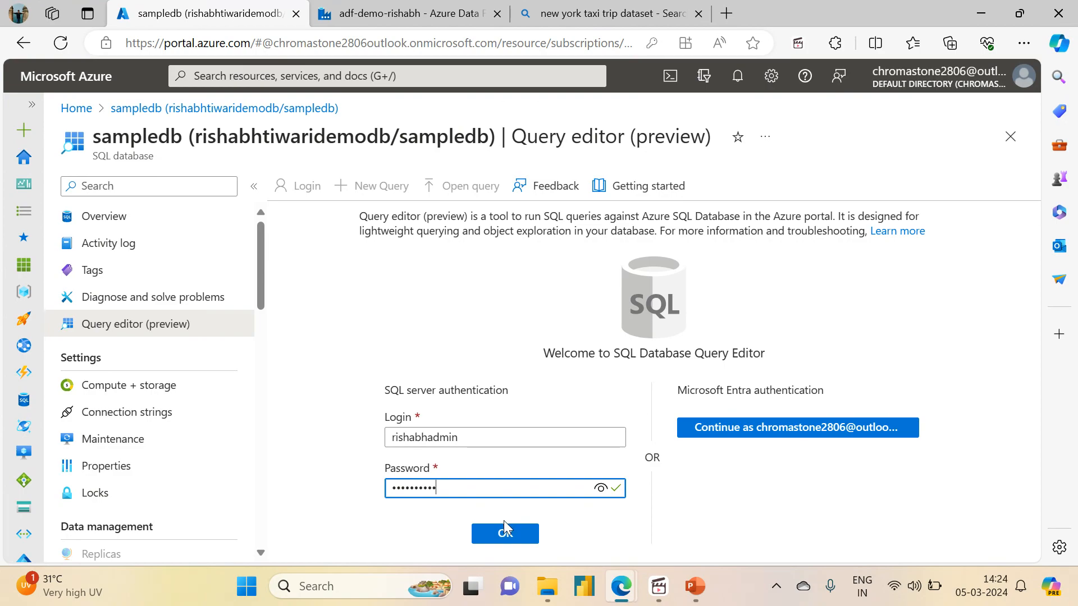
click(495, 543)
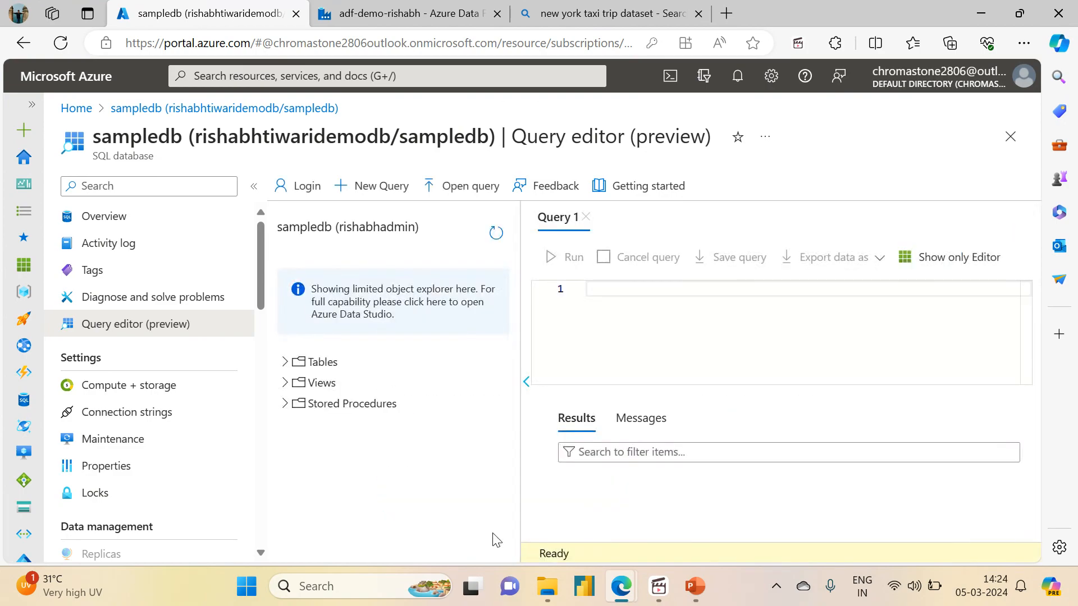
click(283, 365)
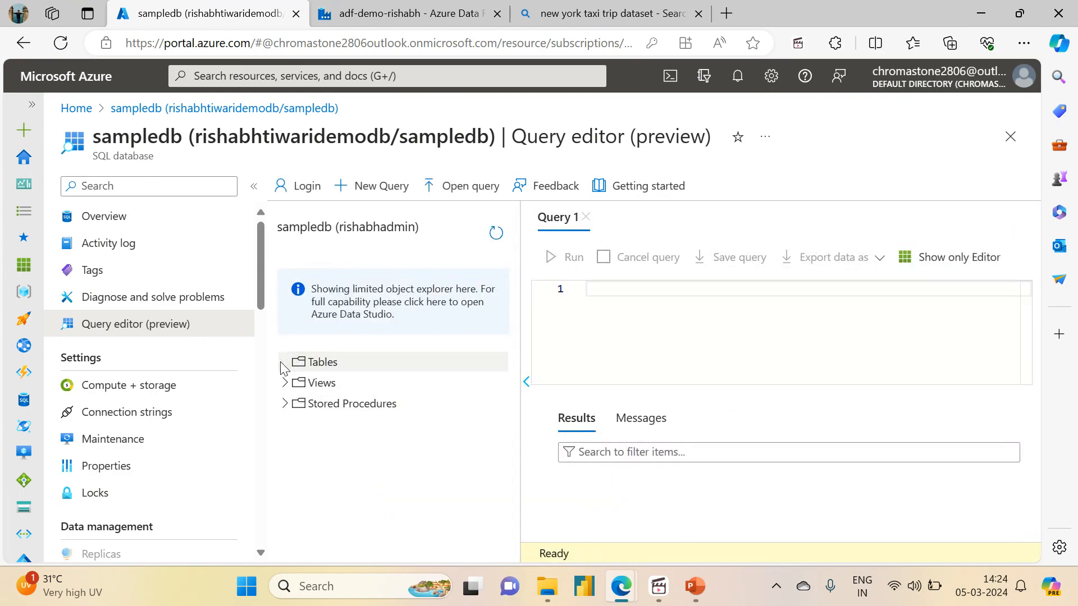
click(284, 383)
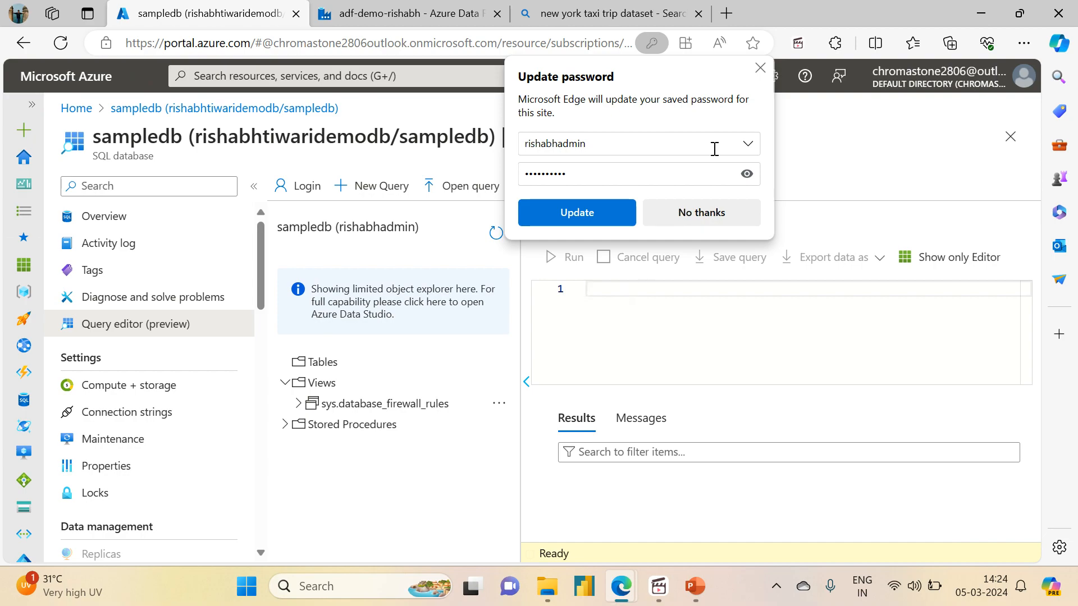
click(761, 68)
- Start a CREATE TABLE students statement with columns id INT and name VARCHAR(50)
text(REATE)
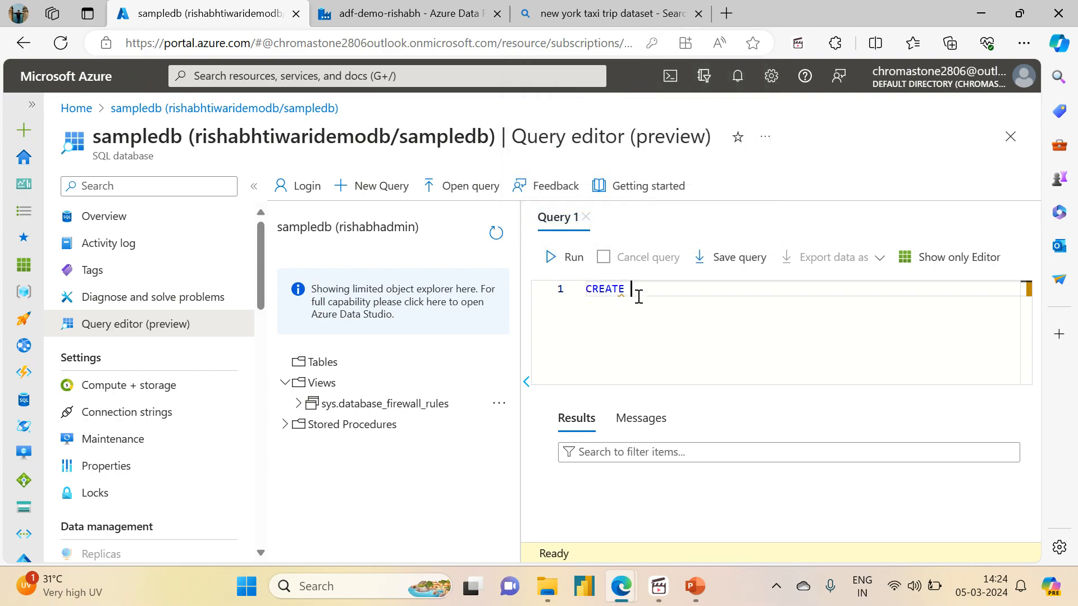
text( TABLE students ()
key(Home)
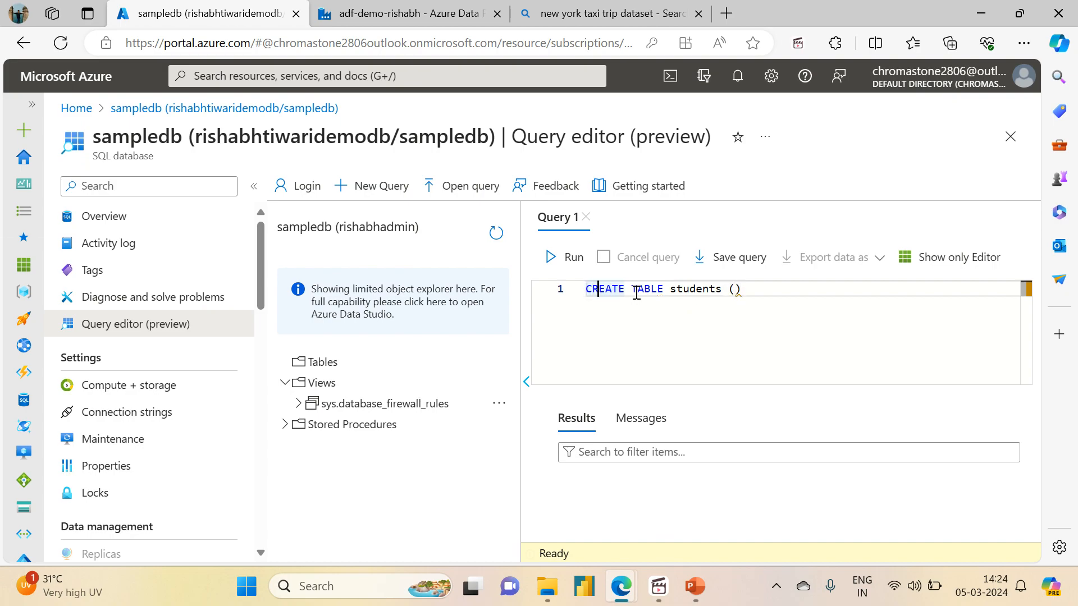
key(Right)
key(Right)
key(Right)
key(Right)
key(Right)
key(Right)
key(Right)
key(Right)
key(Right)
key(Right)
key(Right)
key(Right)
key(Right)
key(Right)
key(Right)
key(Return)
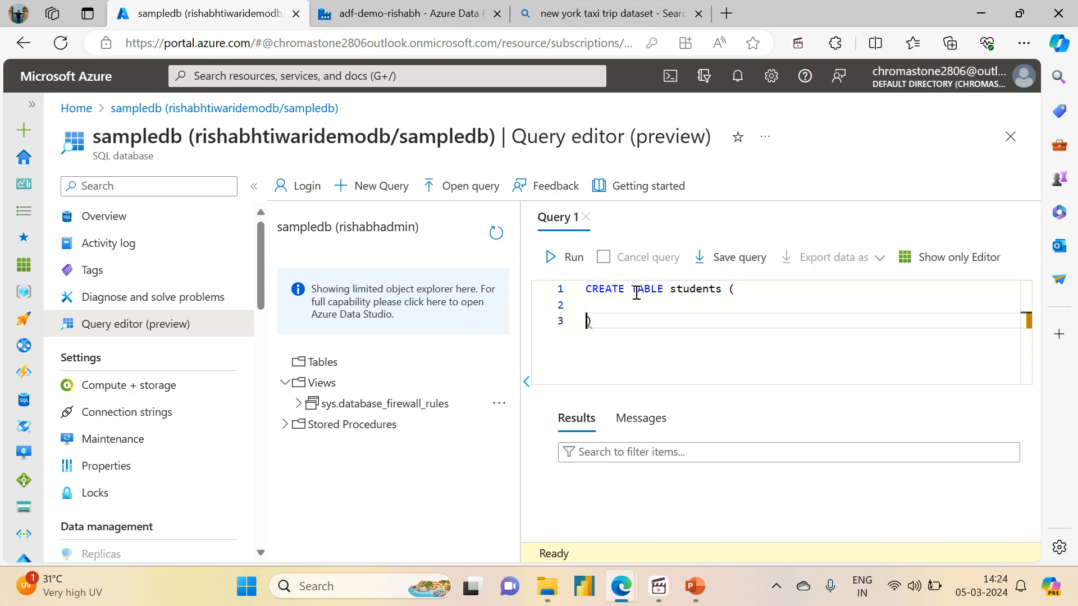
text(ID)
key(BackSpace)
key(BackSpace)
text(id INT,)
key(Return)
text(Name)
key(BackSpace)
key(BackSpace)
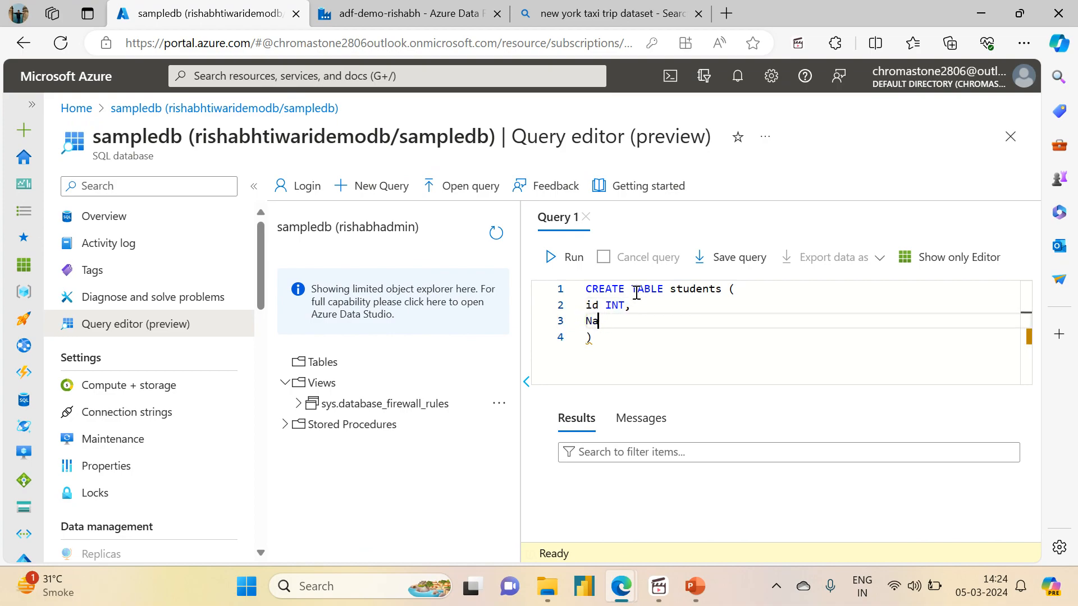
key(BackSpace)
text(name VARCHAR(50),)
key(Return)
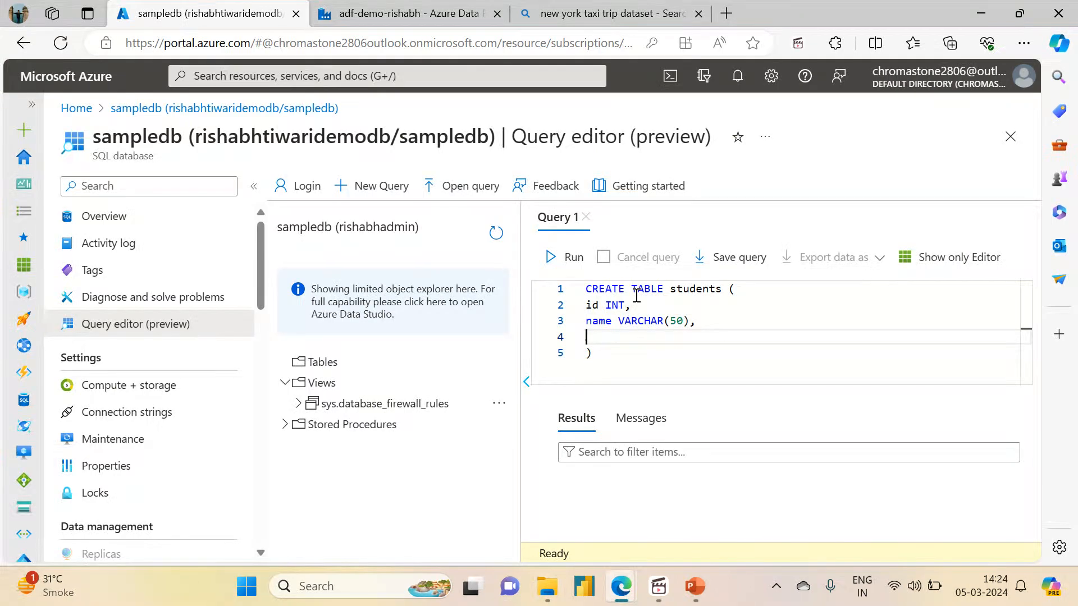
- Add batch INT, stream VARCHAR(100) and city VARCHAR(100) columns to the students table definition
text(batch iINT,)
key(Return)
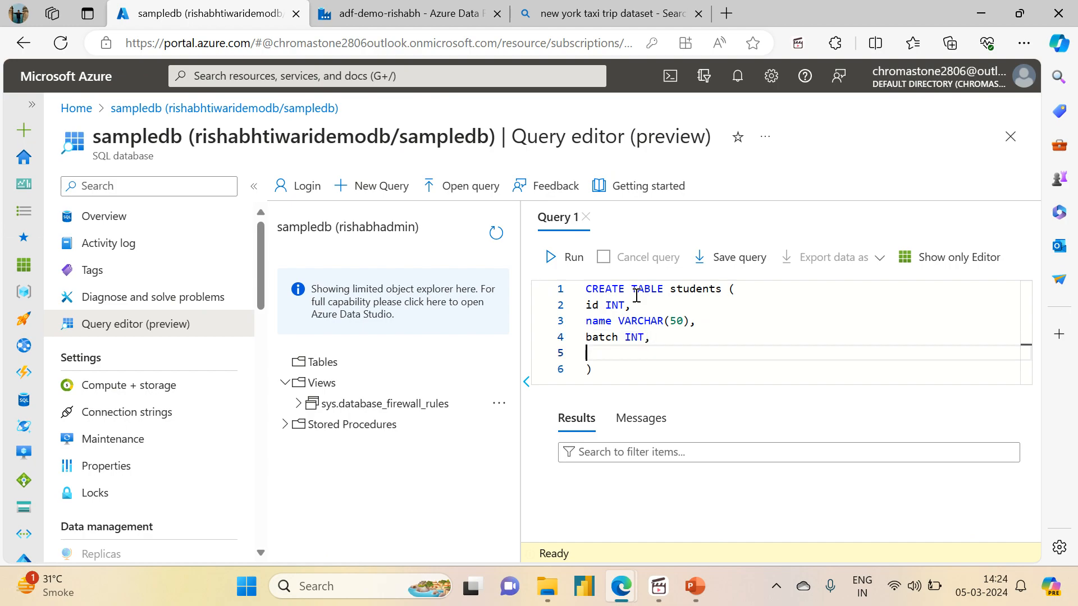
text(stream VARCHAR)
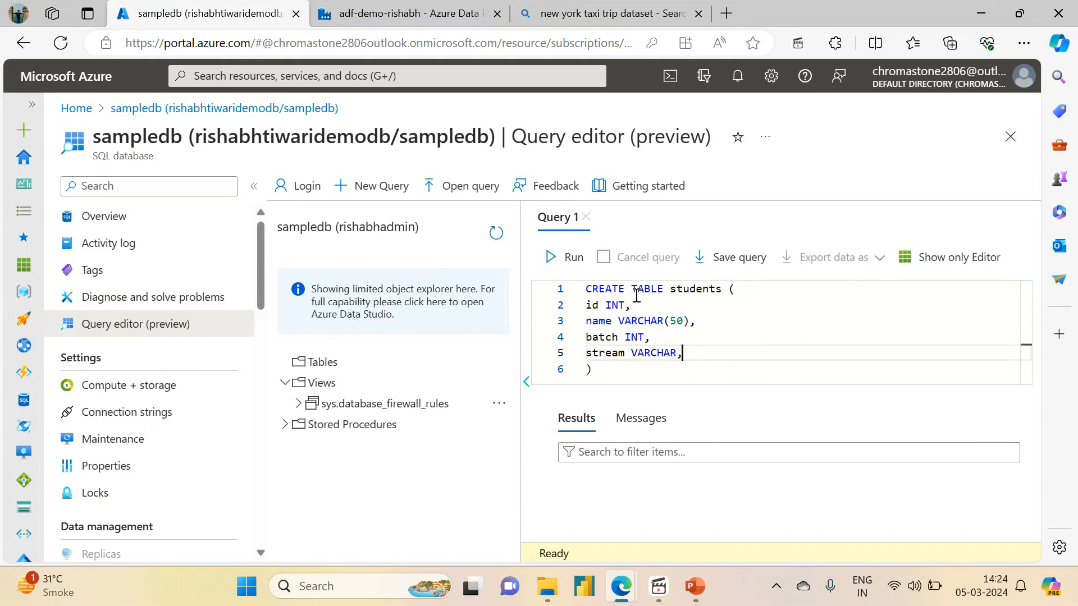
text((100)
key(Right)
text())
key(Right)
key(Return)
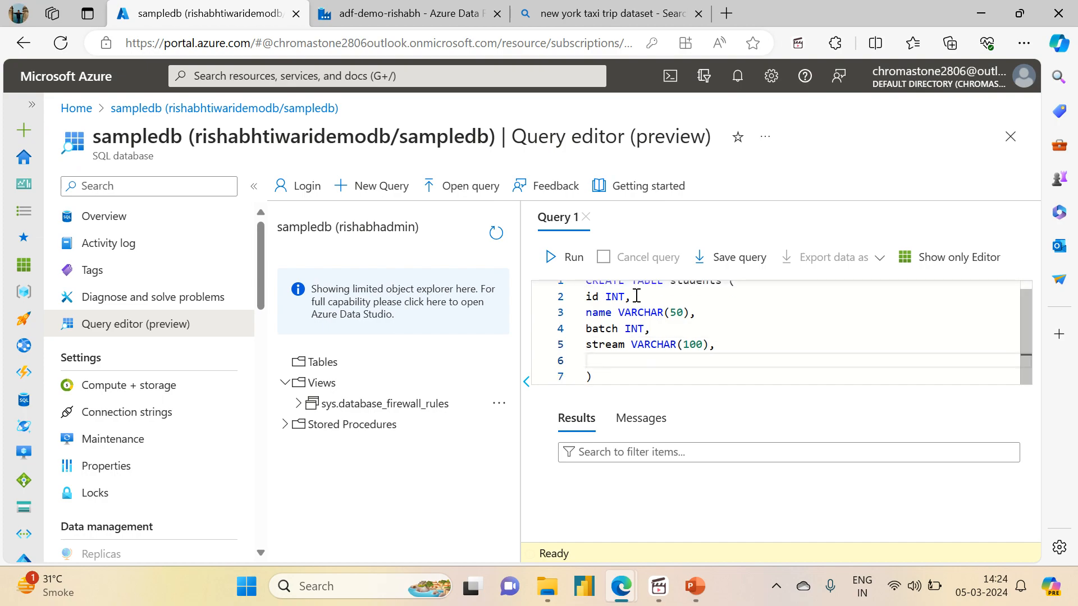
text(C)
key(BackSpace)
text(city VARCHAR(100))
key(Down)
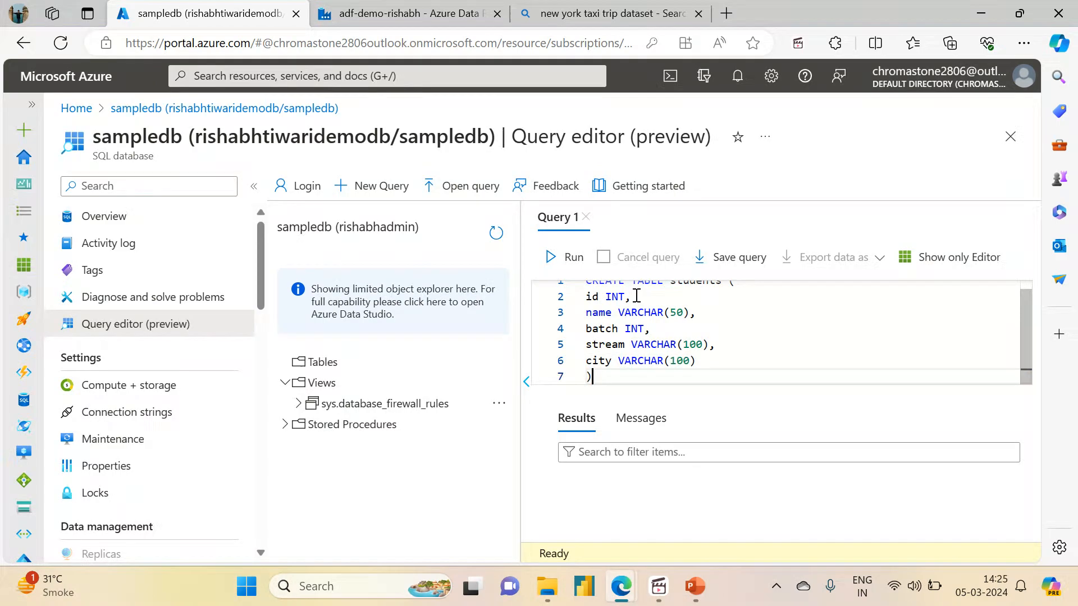
- Add an INSERT INTO students VALUES statement with four empty value rows
key(Return)
key(Return)
text(INSERT IN)
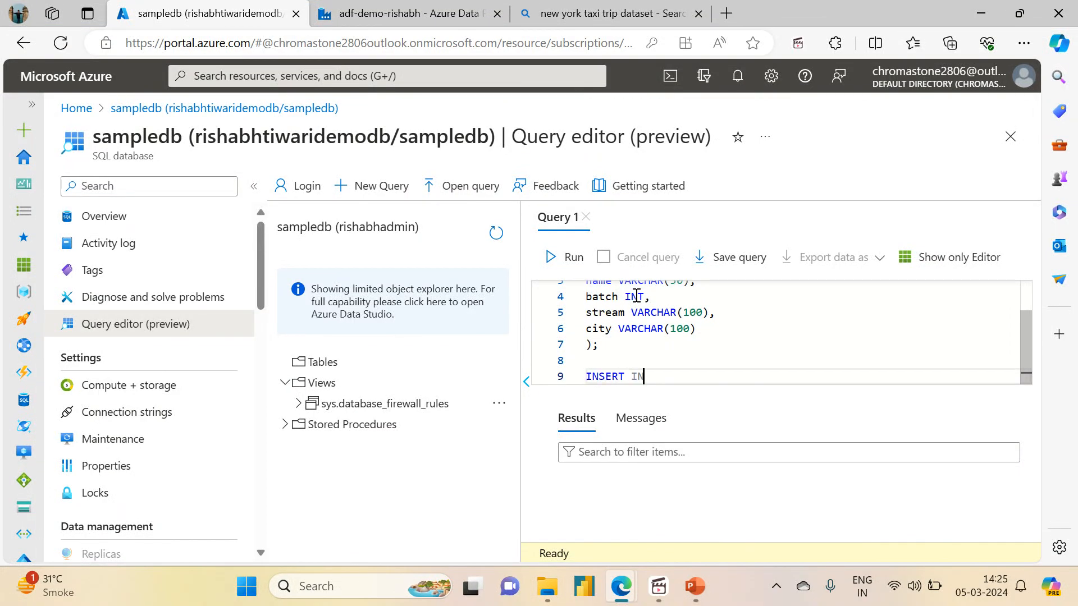
text(TO VALUES)
key(Left)
key(Left)
key(Left)
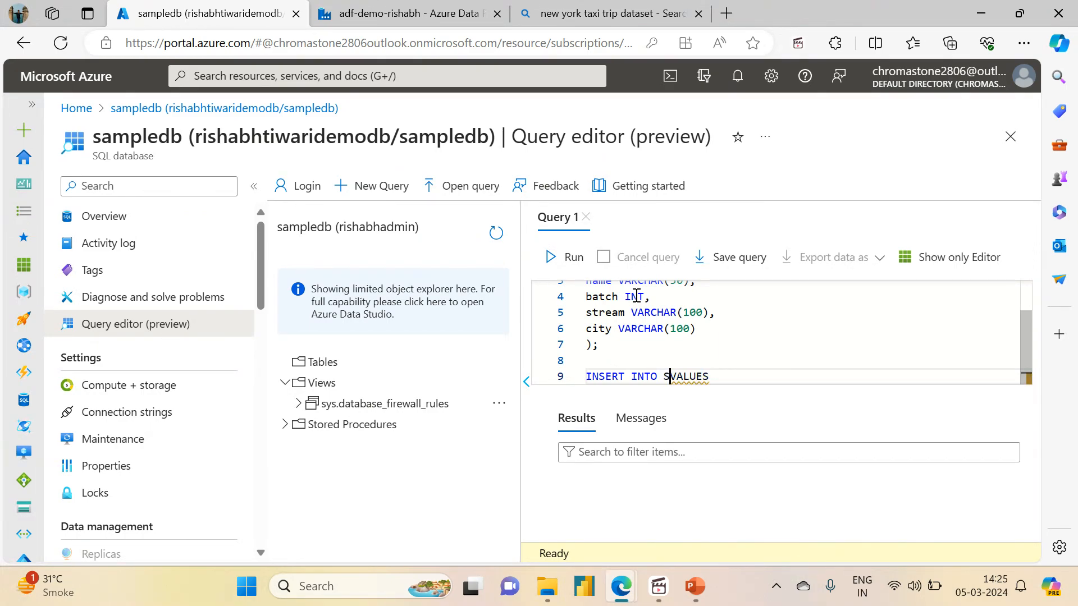
text(students)
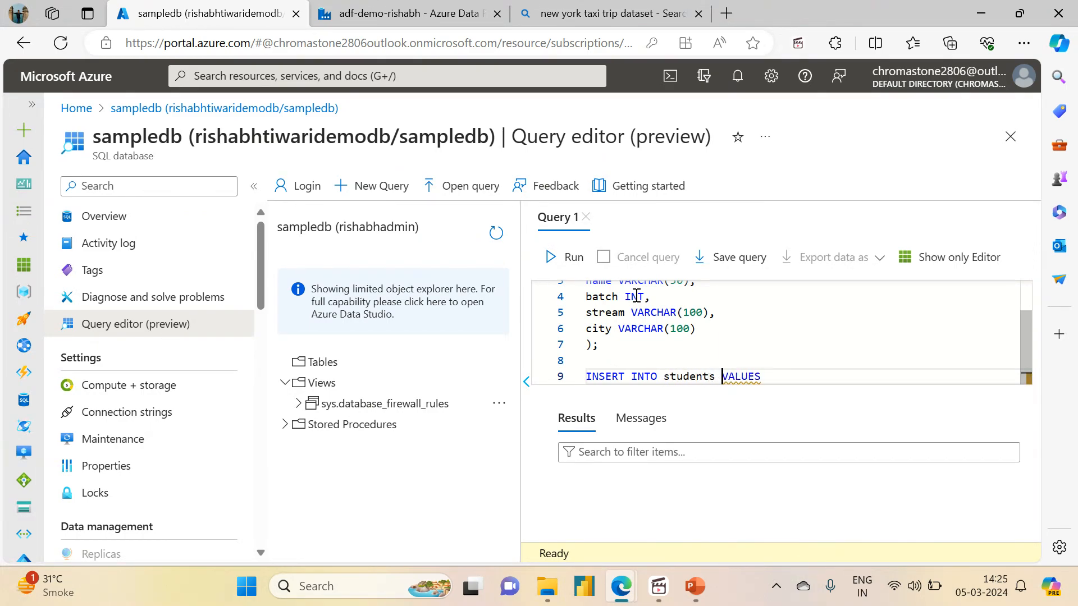
drag(1027, 351, 1019, 372)
click(773, 376)
key(Return)
key(Return)
key(BackSpace)
text((),)
key(Return)
text((),)
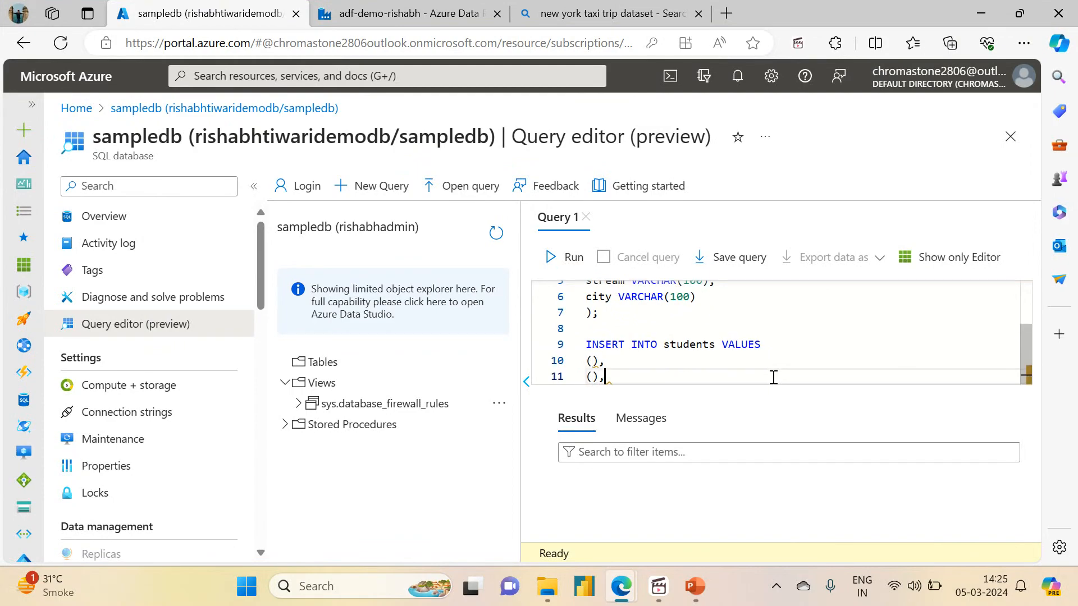
key(Return)
text(())
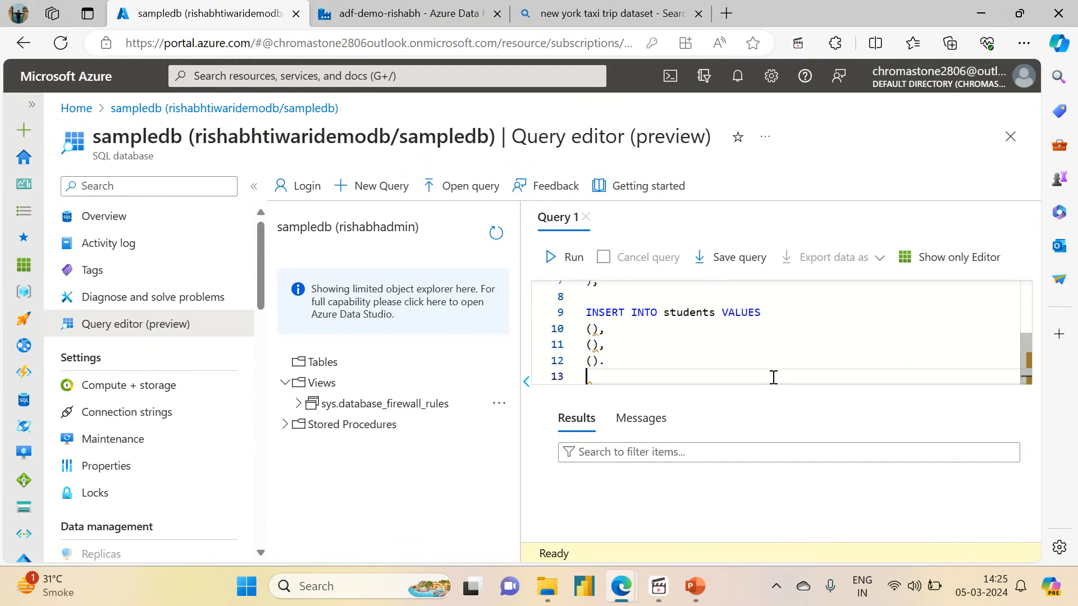
text(,)
key(Return)
text(();)
- Fill ids 1, 2, 3 and 4 into the four value rows
key(Up)
key(Up)
key(Up)
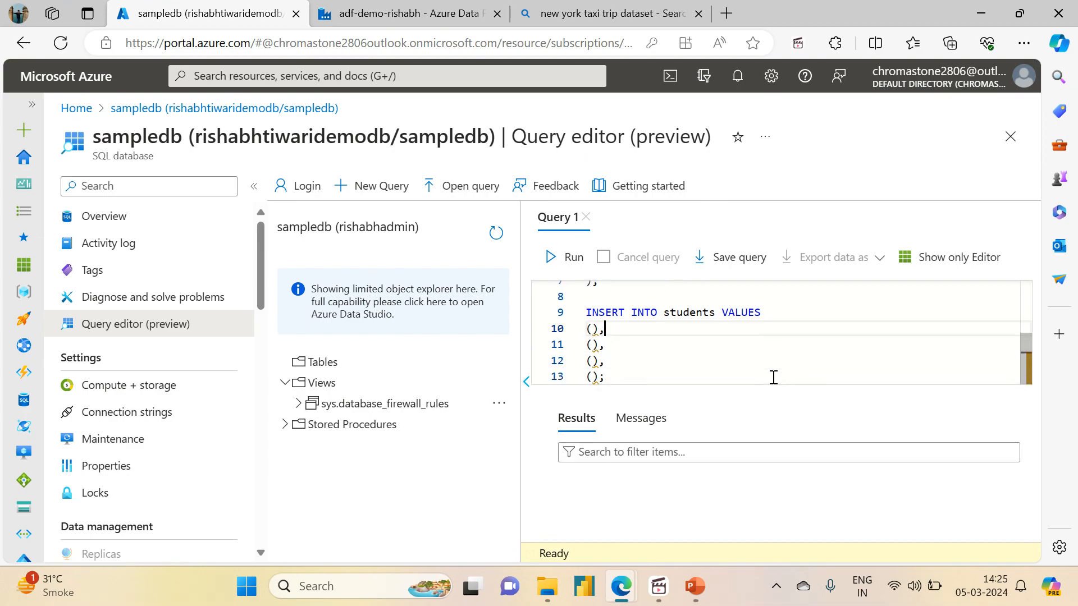
text(1,)
key(Down)
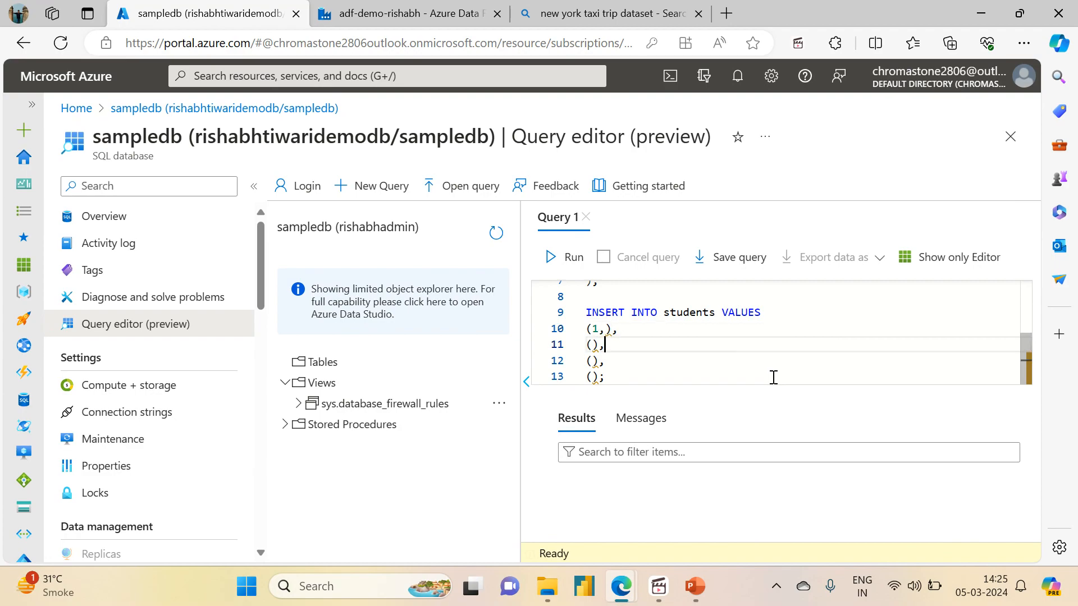
text(2,)
key(Down)
key(Left)
key(Left)
text(3)
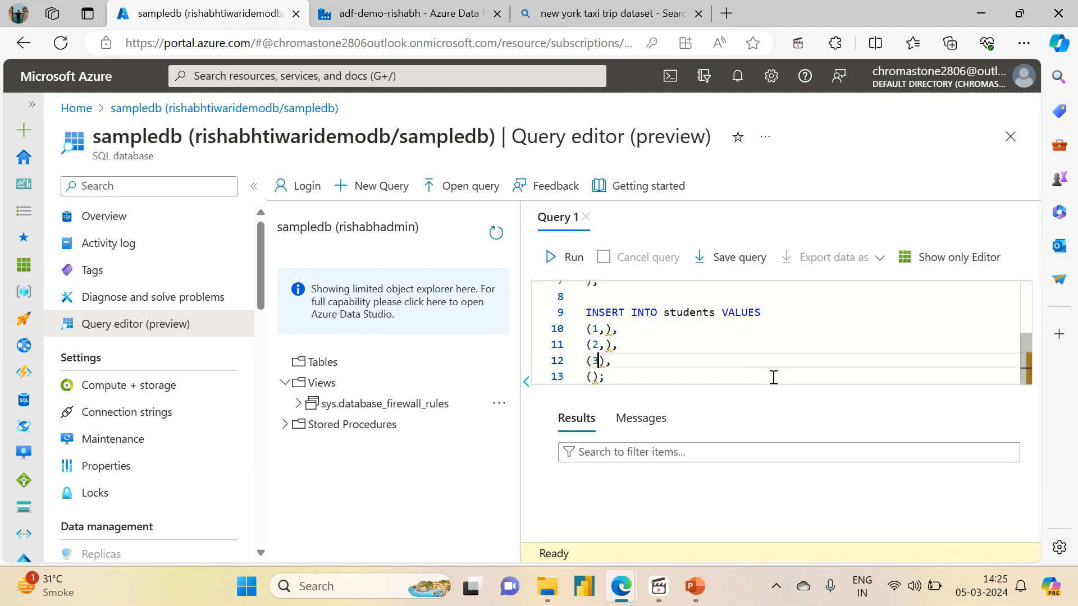
key(Down)
key(Left)
text(4,)
- Add the names Student A, Student B, Student C and Student D to the rows
key(Up)
key(Up)
key(Up)
text(Student A)
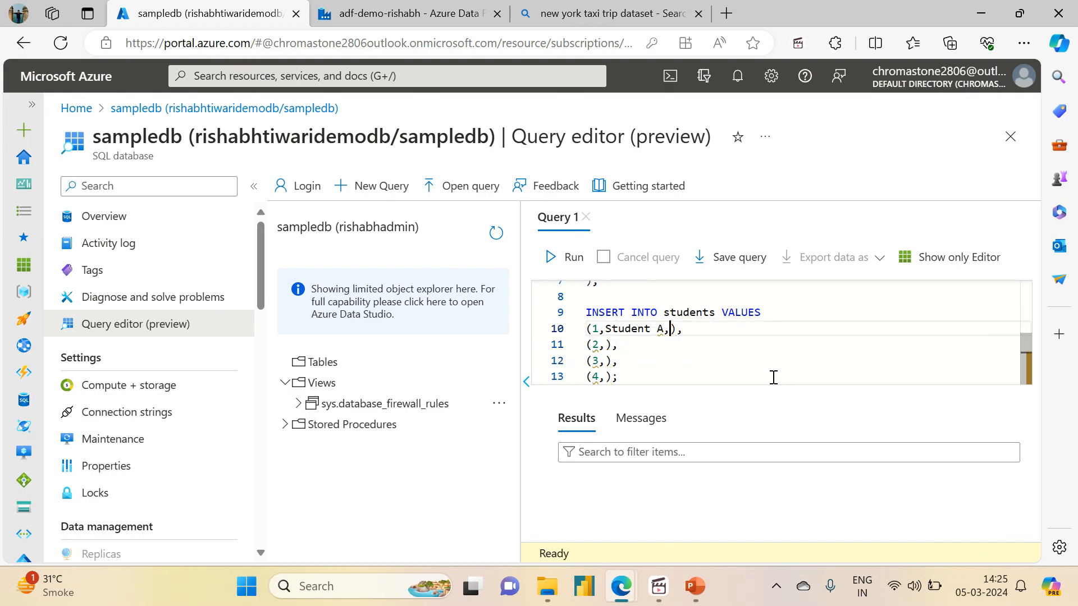
key(Down)
key(Left)
key(Right)
text(Student )
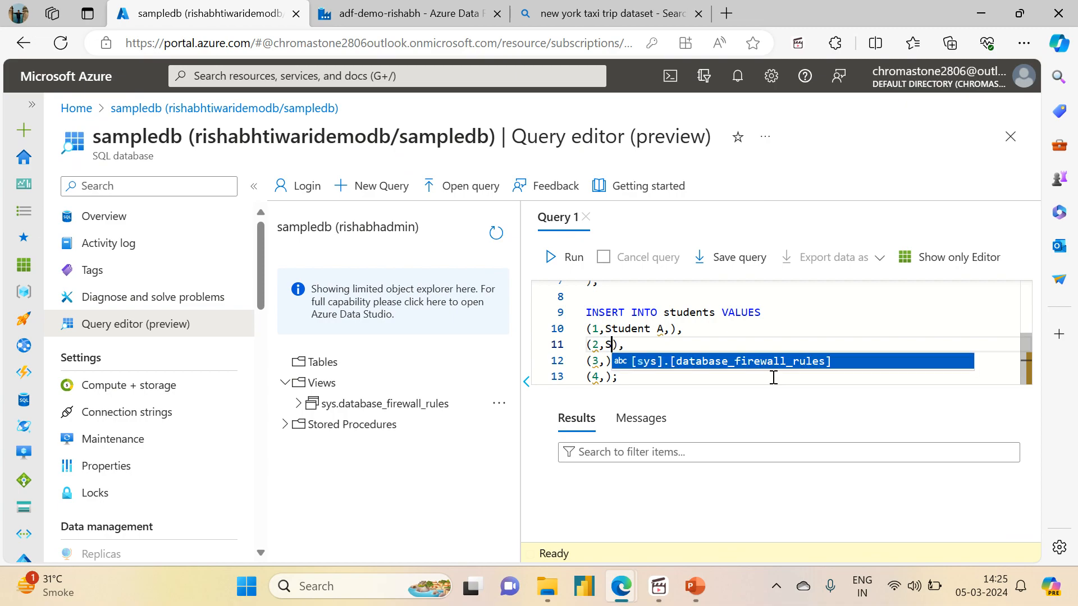
text(B)
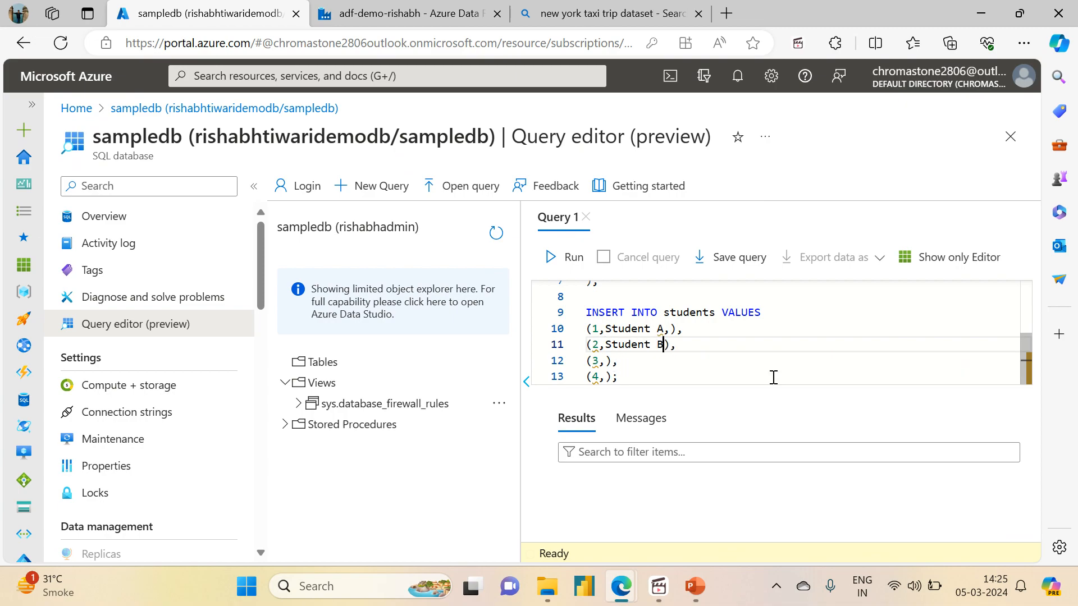
text(,)
key(Down)
text(Student C)
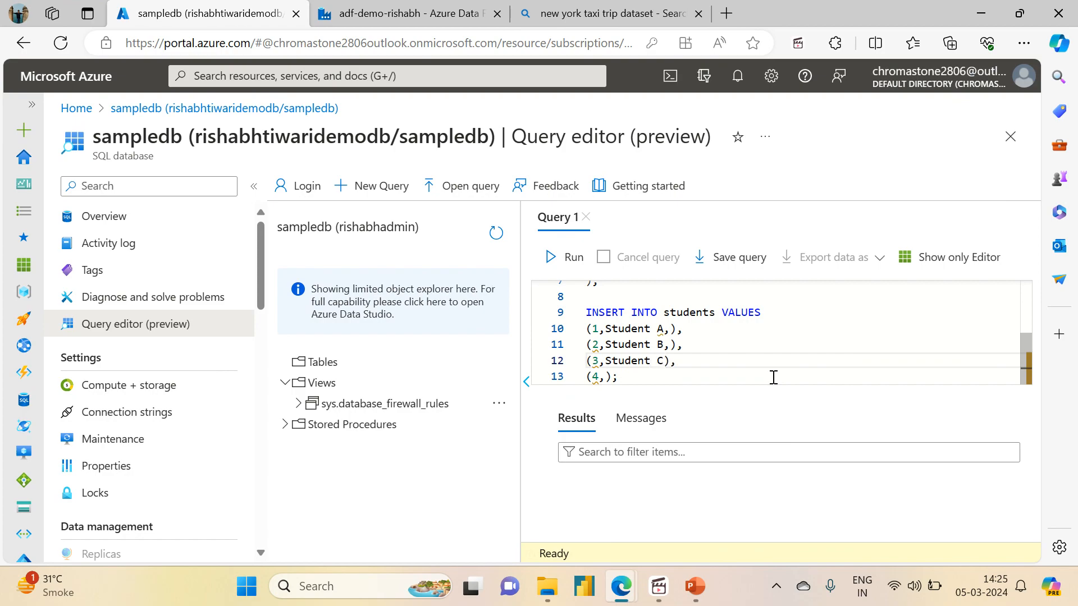
text(,)
key(Down)
key(Left)
key(Left)
text(Stud)
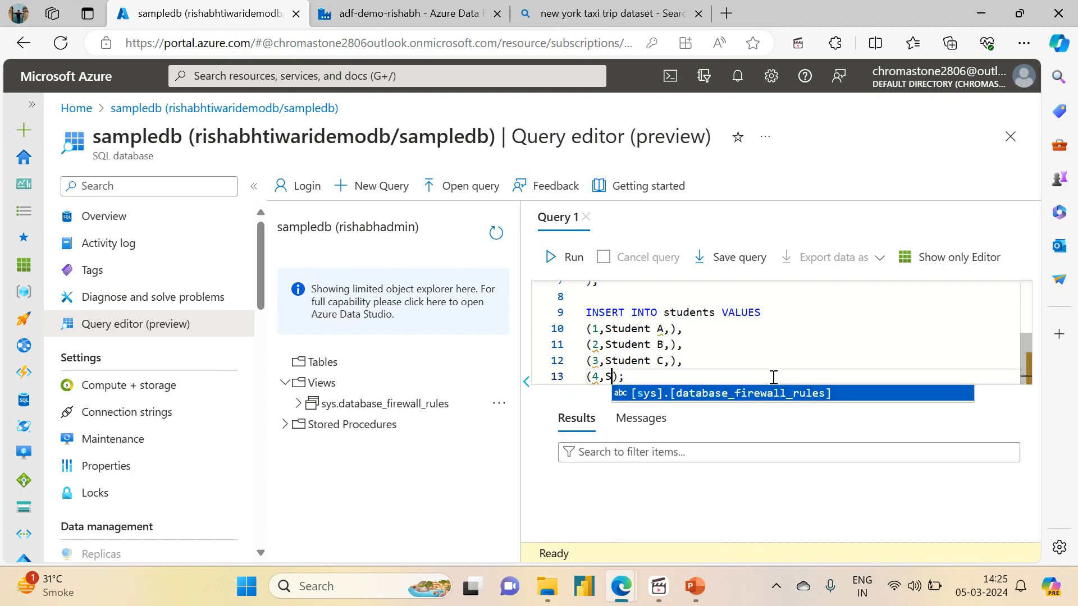
text(ent D)
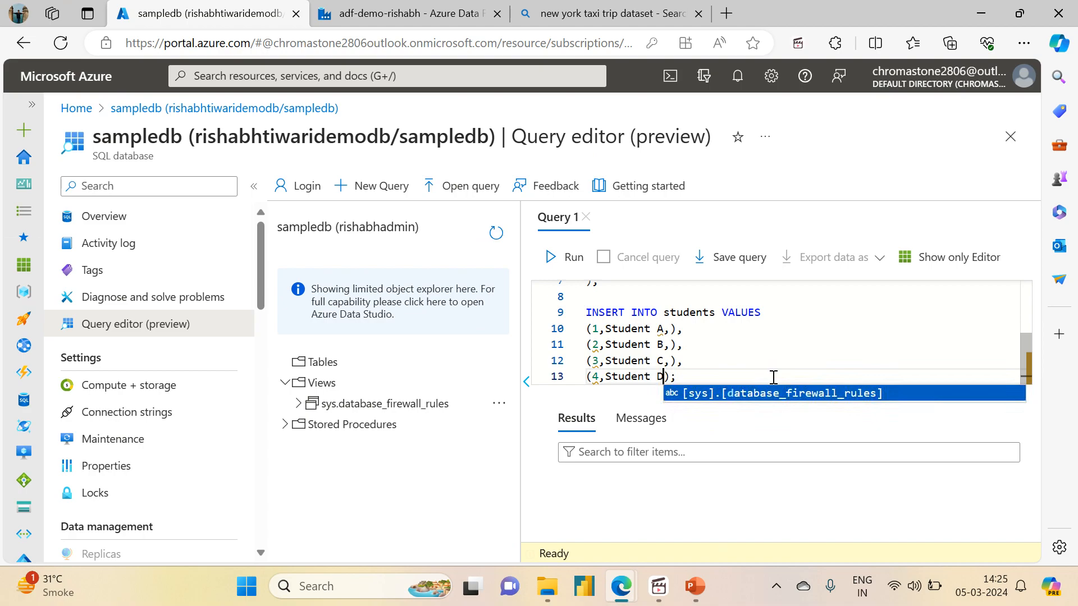
text(')
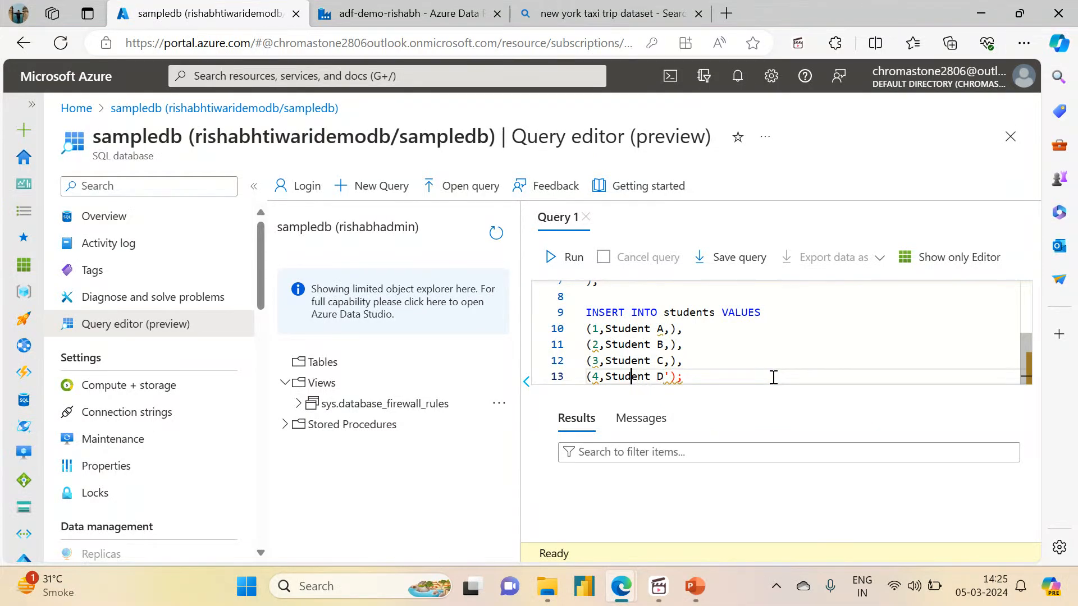
- Wrap each student name in single quotes, e.g. 'Student A'
key(Left)
key(Left)
text(')
key(Up)
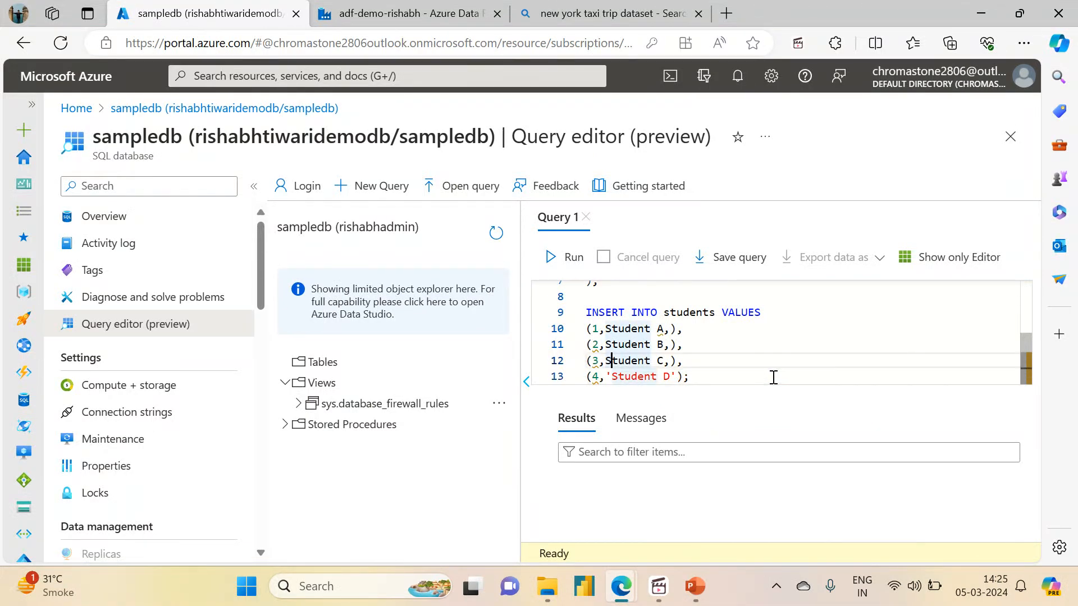
text(')
key(Right)
key(Right)
key(Right)
key(Right)
key(Right)
key(Right)
key(Right)
key(Right)
key(Right)
text(')
key(Up)
text(')
key(Left)
key(Left)
key(Left)
key(Left)
key(Left)
key(Left)
key(Left)
key(Left)
key(Left)
key(Left)
text(')
key(Up)
text(')
key(Right)
key(Right)
key(Right)
key(Right)
key(Right)
key(Right)
key(Right)
key(Right)
key(Right)
text(')
key(Right)
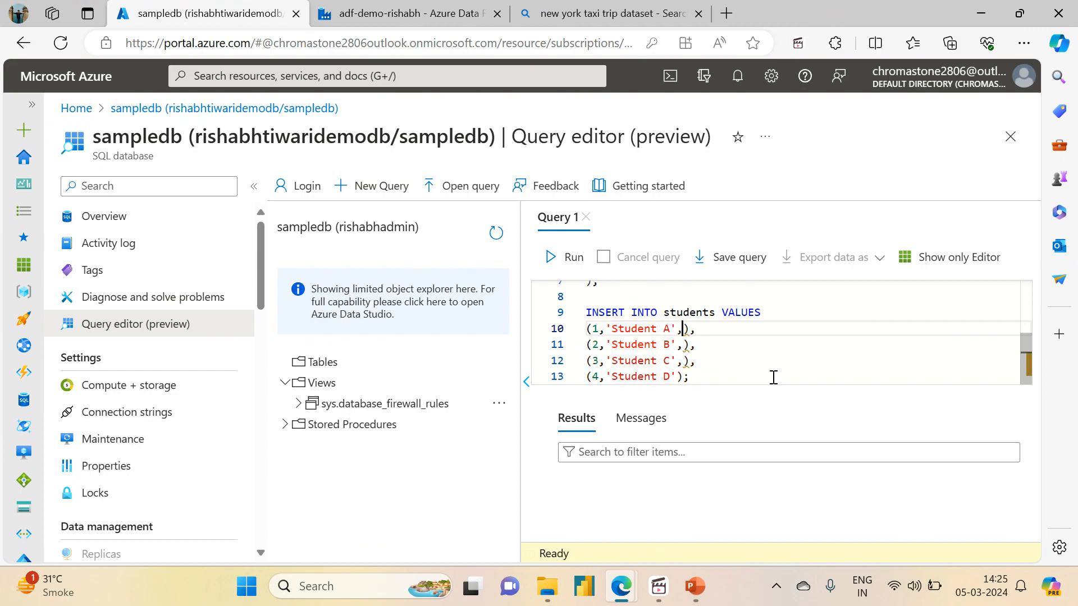
- Add batch years (2010, 2010, 2011) with trailing commas to the student rows
mouse_move(1026, 360)
mouse_down()
mouse_move(1026, 291)
mouse_move(1026, 342)
mouse_up()
text(10)
key(Down)
key(Left)
key(Left)
text(2010)
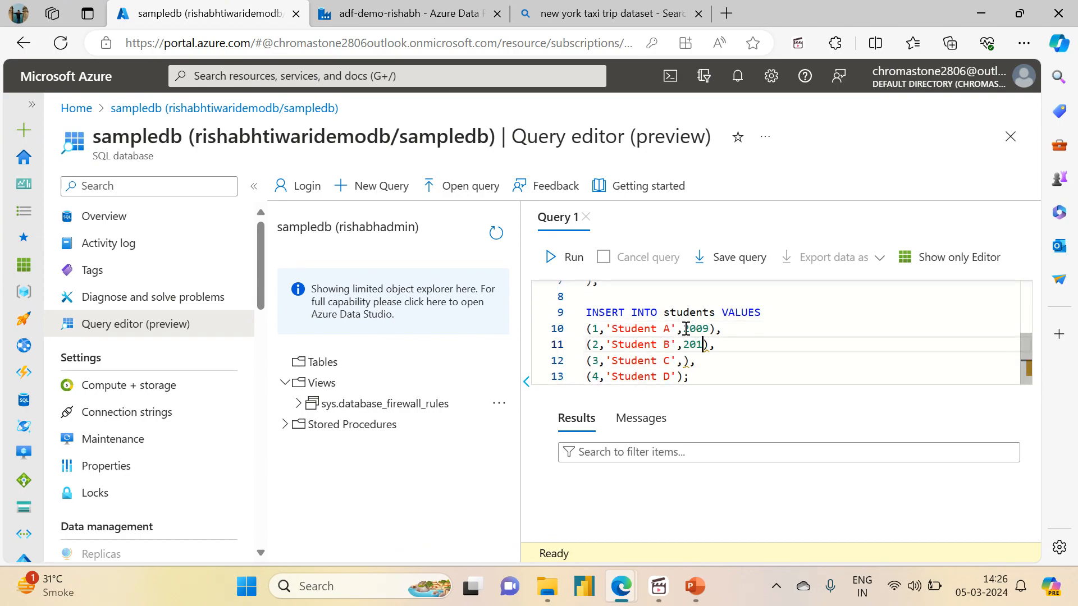
key(Down)
key(Left)
key(Left)
text(2010)
key(Down)
text(2011)
key(Up)
key(Up)
key(Up)
text(,)
key(Down)
key(Left)
text(,)
key(Down)
key(Left)
text(,)
key(Down)
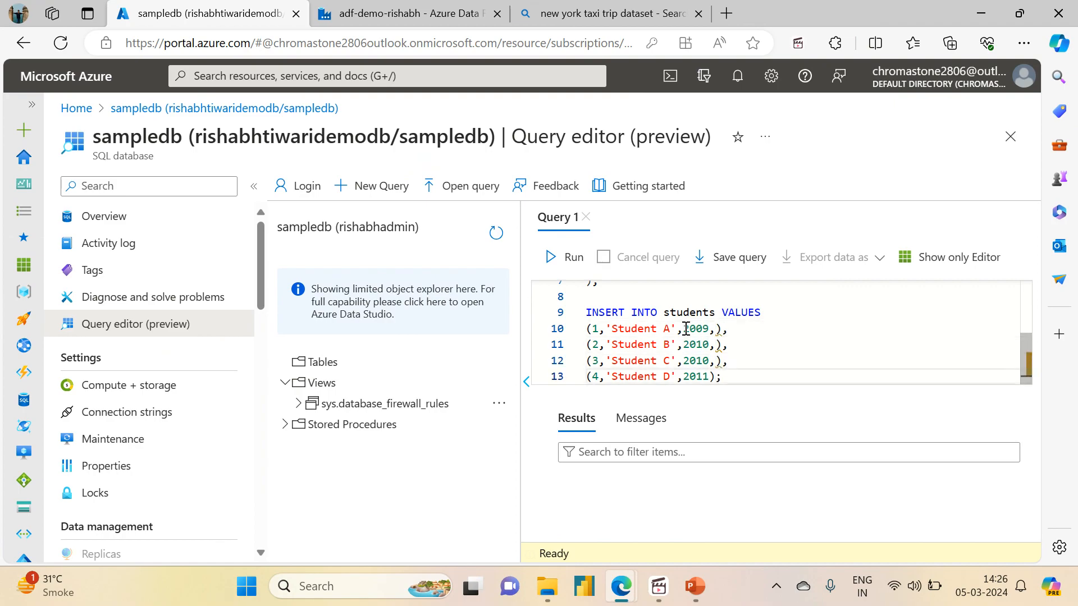
text(,)
- Add the streams: 2009 and SCINECE on row one, then ARTS, COMMERCE and SOCIAL STUDIES
key(Up)
key(Up)
key(Up)
text(',2009,'S)
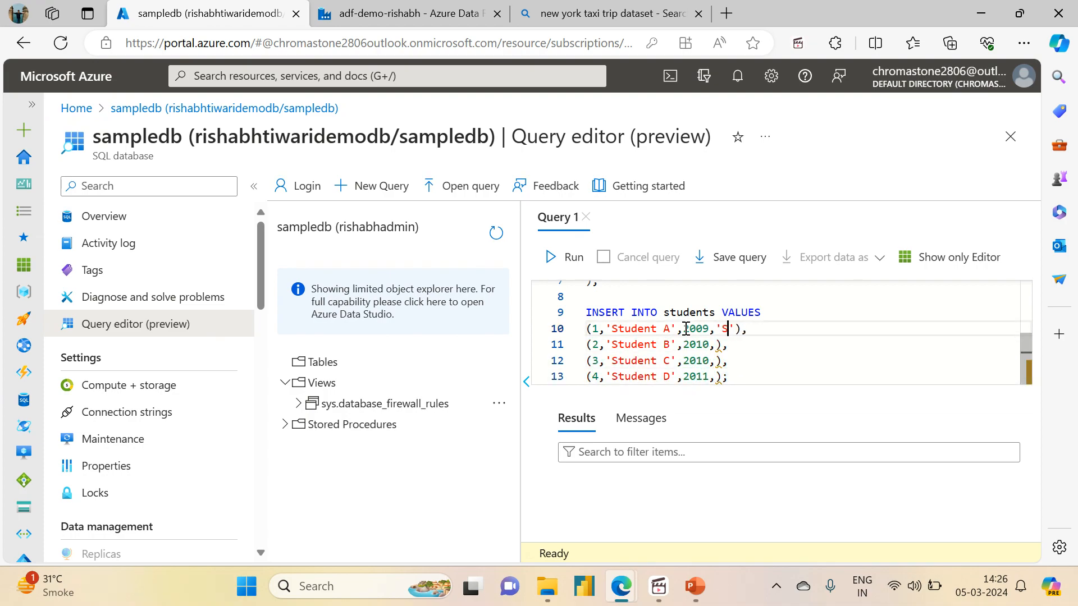
text(CINECE)
key(Down)
text('ARTS)
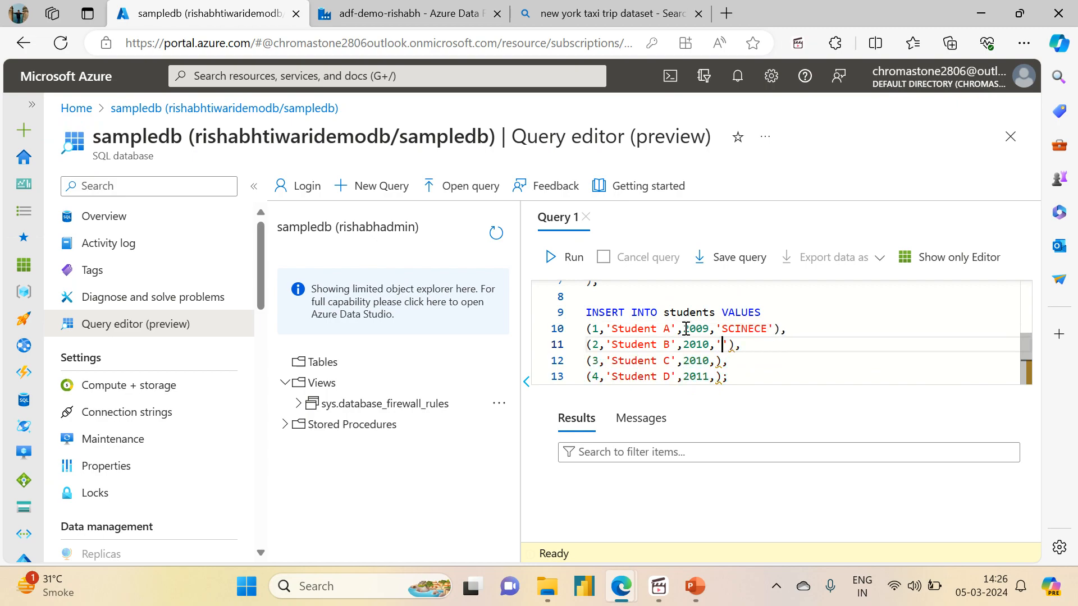
key(Down)
text(')
text(COMMERCE)
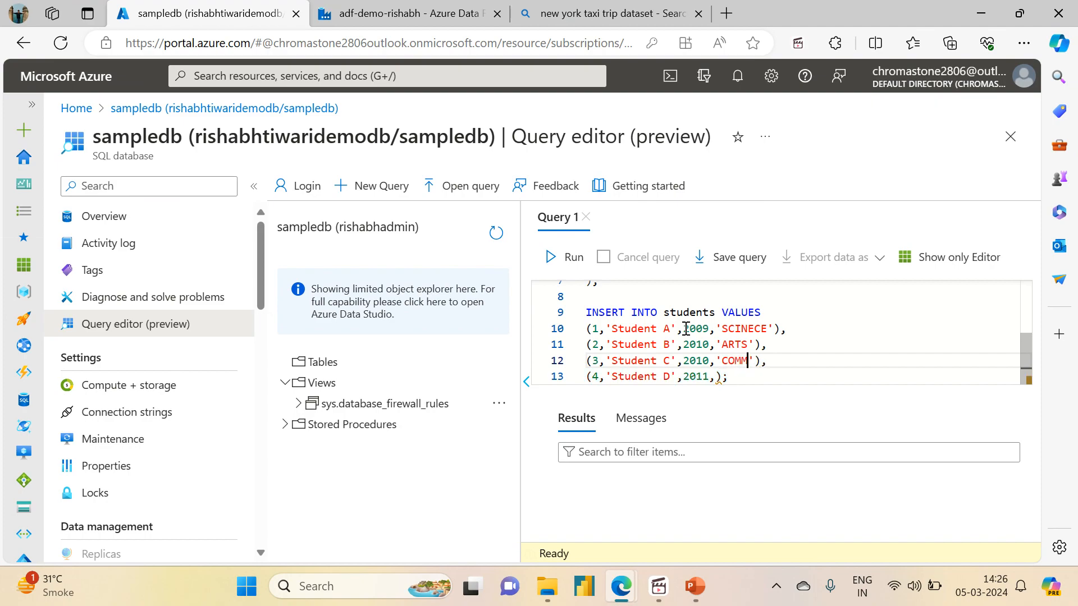
key(Down)
text(')
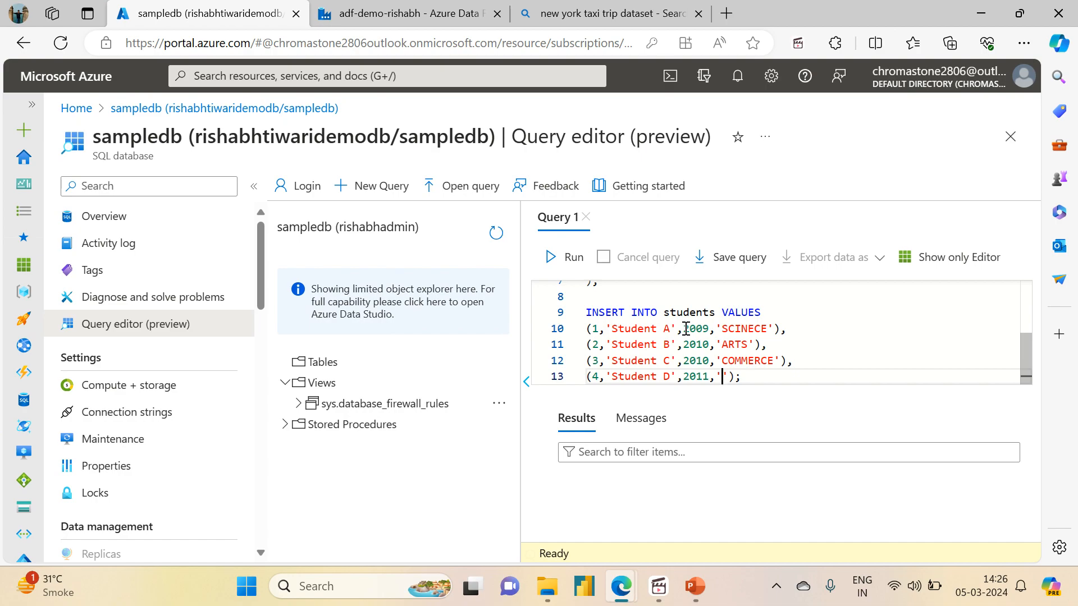
text(SOCIAL STUDIES)
- Add the cities Delhi, Indore, Pune and Varanasi, fixing the Varanasi typo
key(Up)
key(Up)
key(Up)
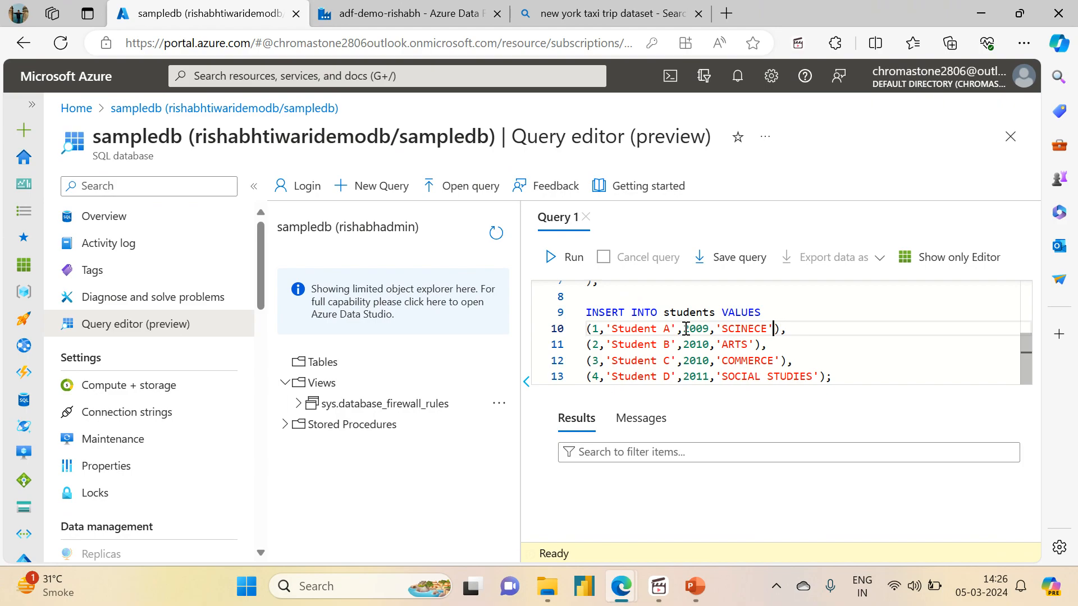
text('Delhi)
key(Down)
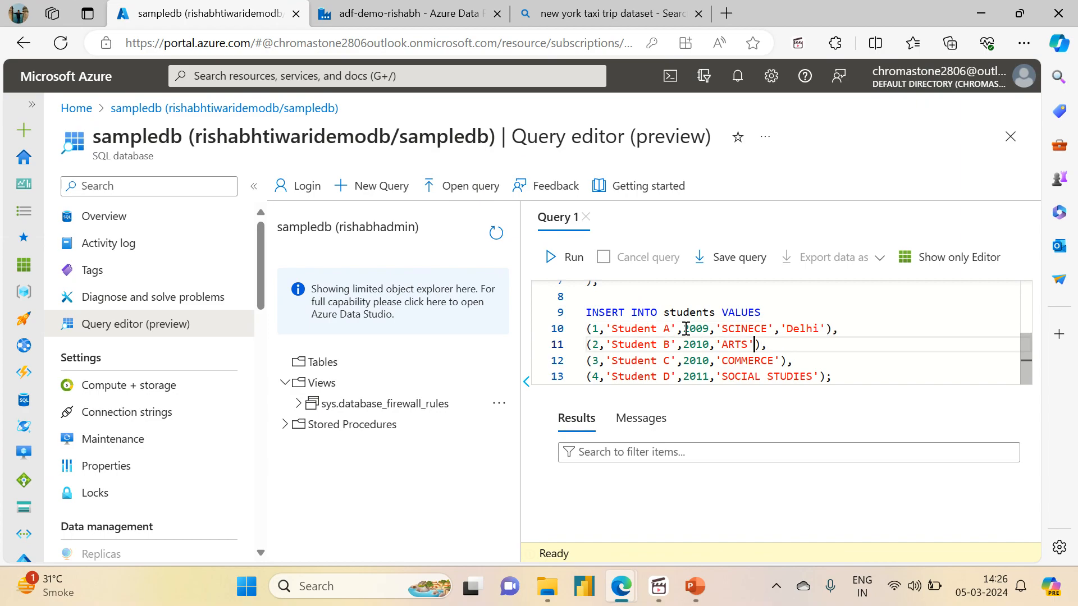
text(,'Indore)
key(Down)
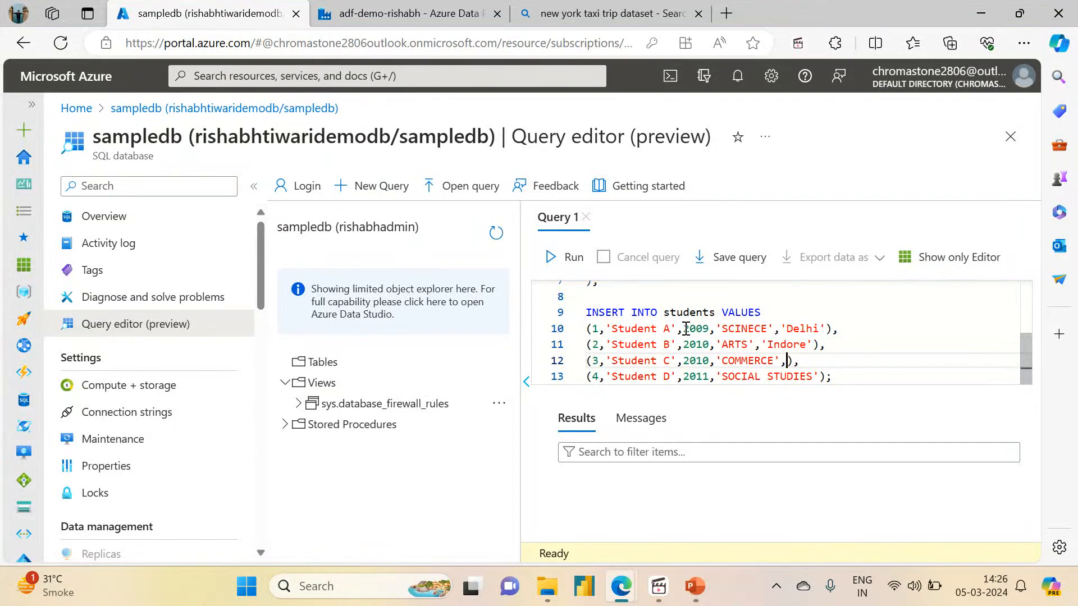
text(,'Pune)
key(Down)
text(,')
text(Varanais)
key(BackSpace)
key(BackSpace)
text(si)
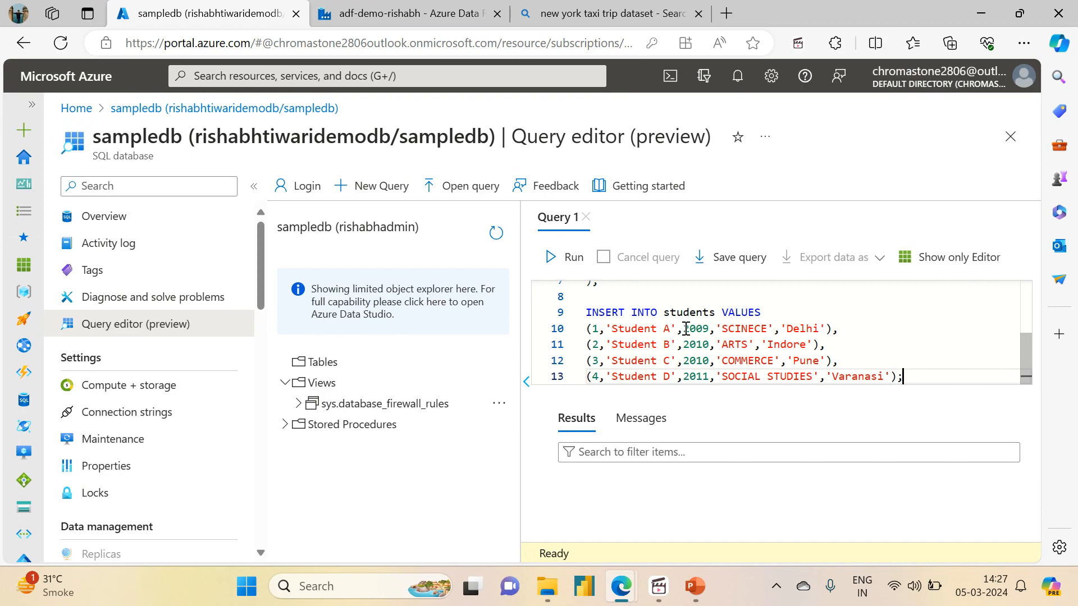
- Run the whole script to create and populate the students table
key(ctrl+a)
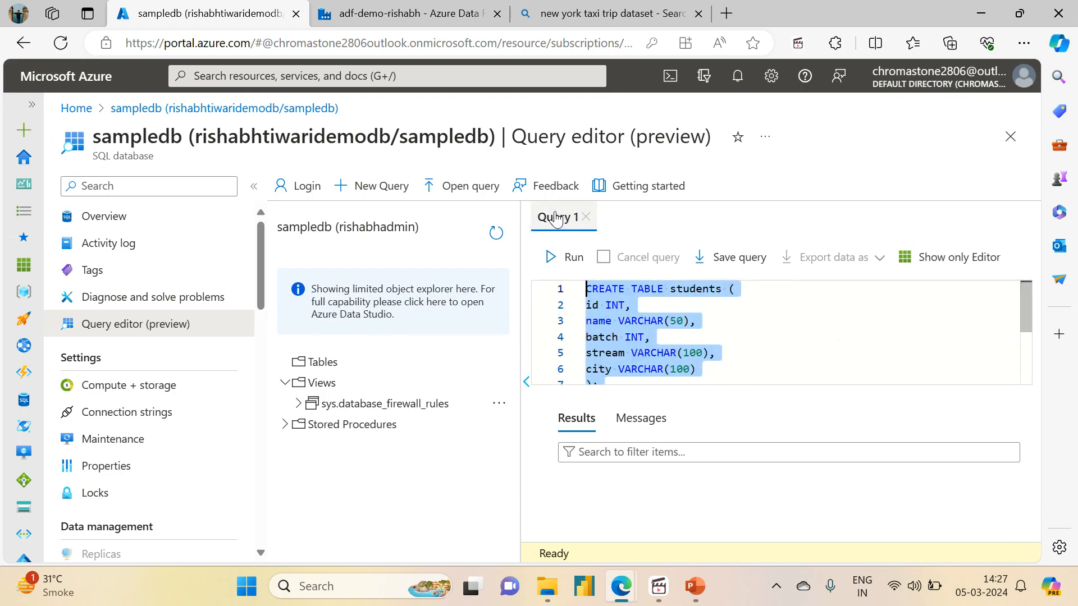
click(556, 258)
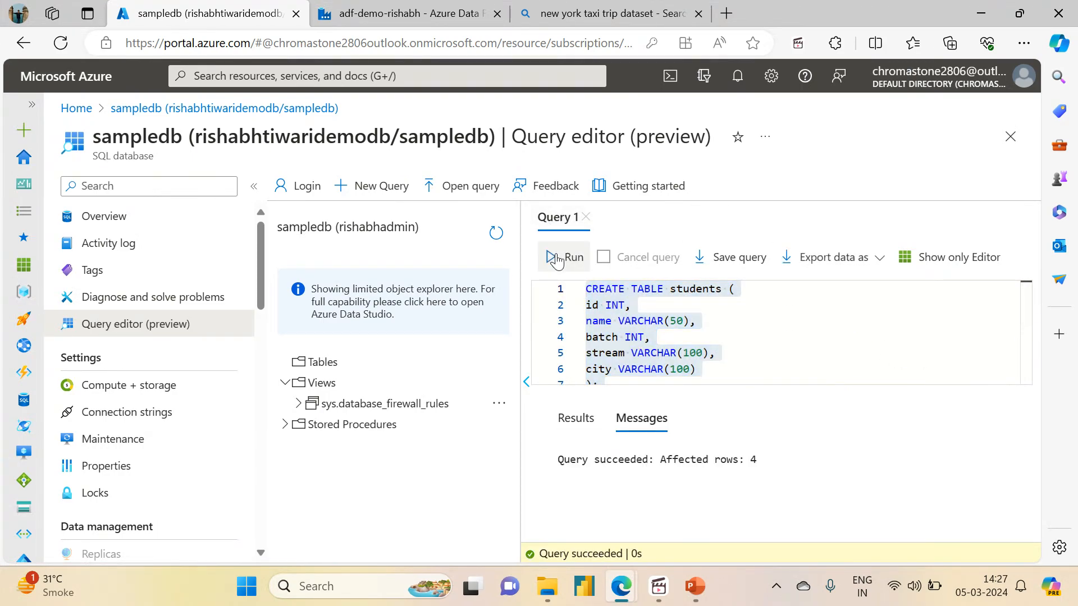
click(775, 339)
- Add a SELECT * FROM student query below the insert and run it
key(Down)
key(Down)
key(Down)
key(Down)
key(Down)
key(Down)
key(Down)
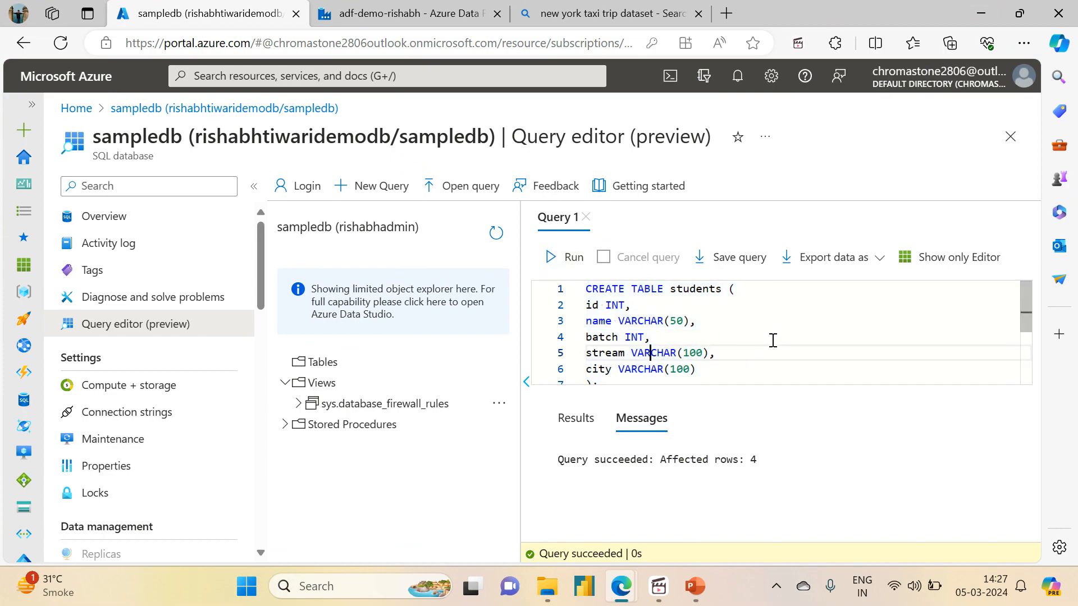
key(Down)
key(Down)
key(End)
key(Return)
key(Return)
text(S)
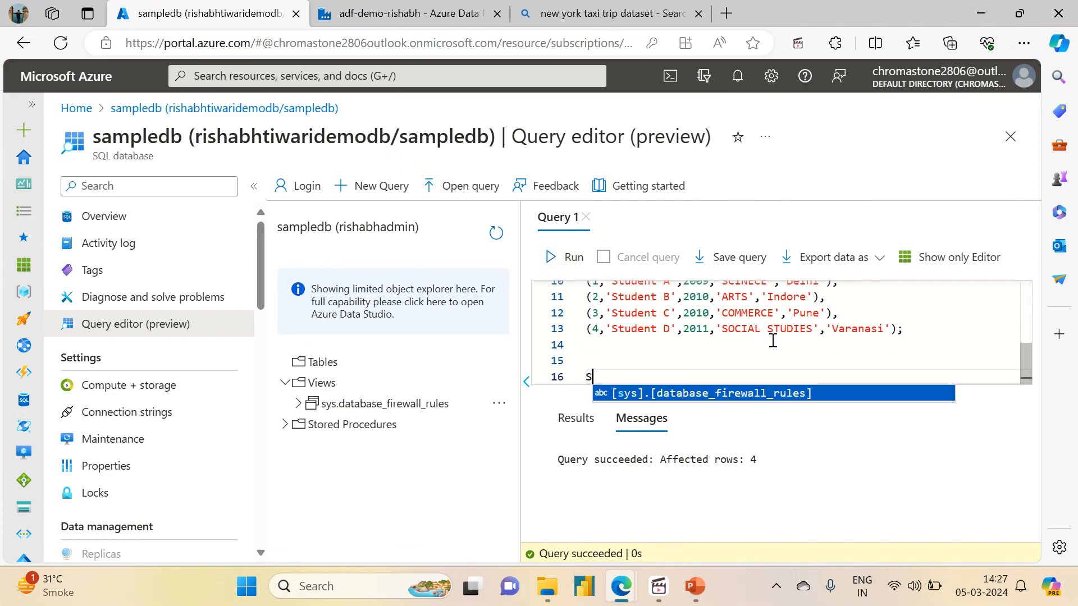
text(ELECT * FROM students;)
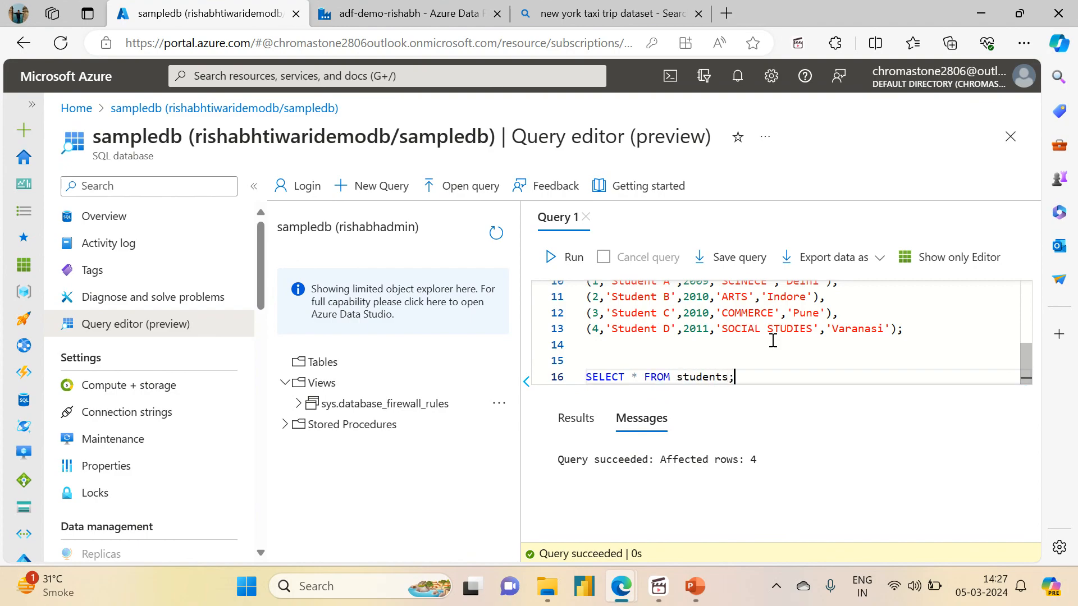
triple_click(658, 376)
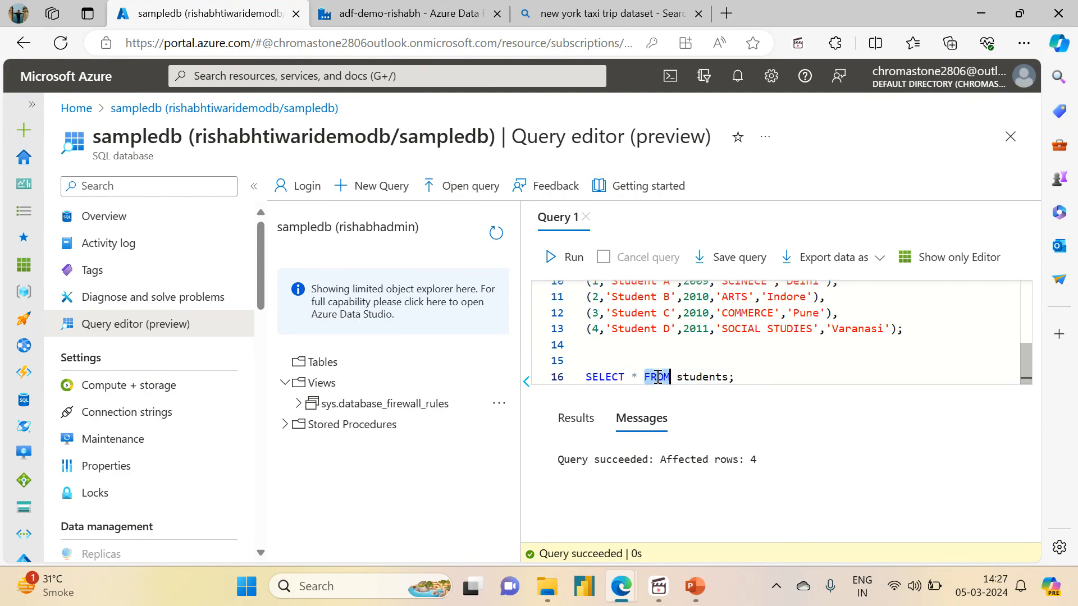
click(550, 258)
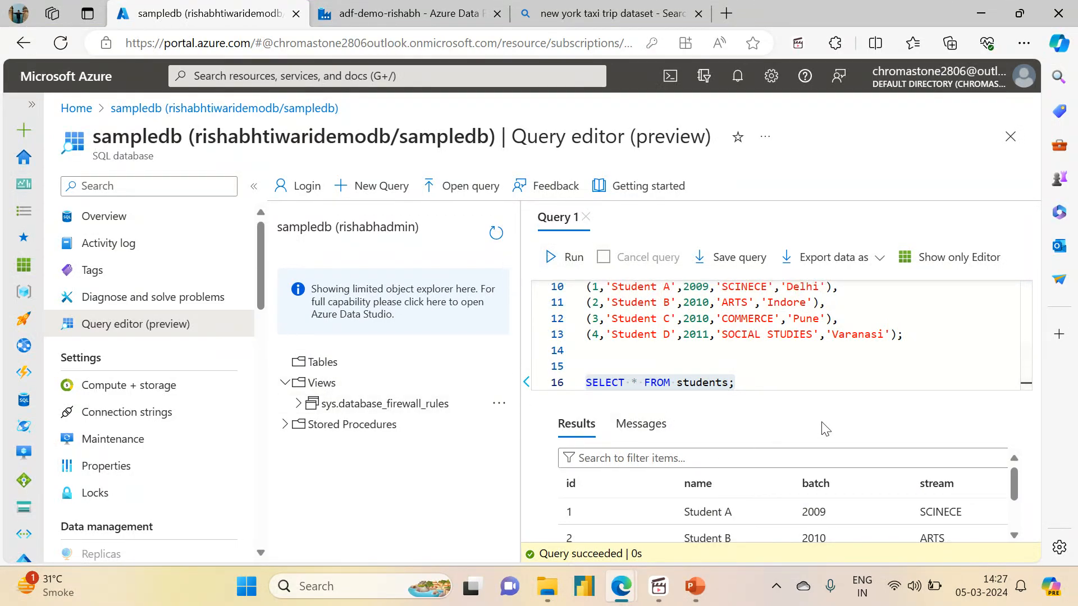
- Check the four result rows, then refresh the explorer and expand Tables to find dbo.students
drag(1013, 484, 1012, 519)
scroll(1004, 456, up, 3)
scroll(1004, 458, down, 3)
scroll(1004, 463, up, 3)
scroll(1004, 464, down, 3)
scroll(997, 505, up, 3)
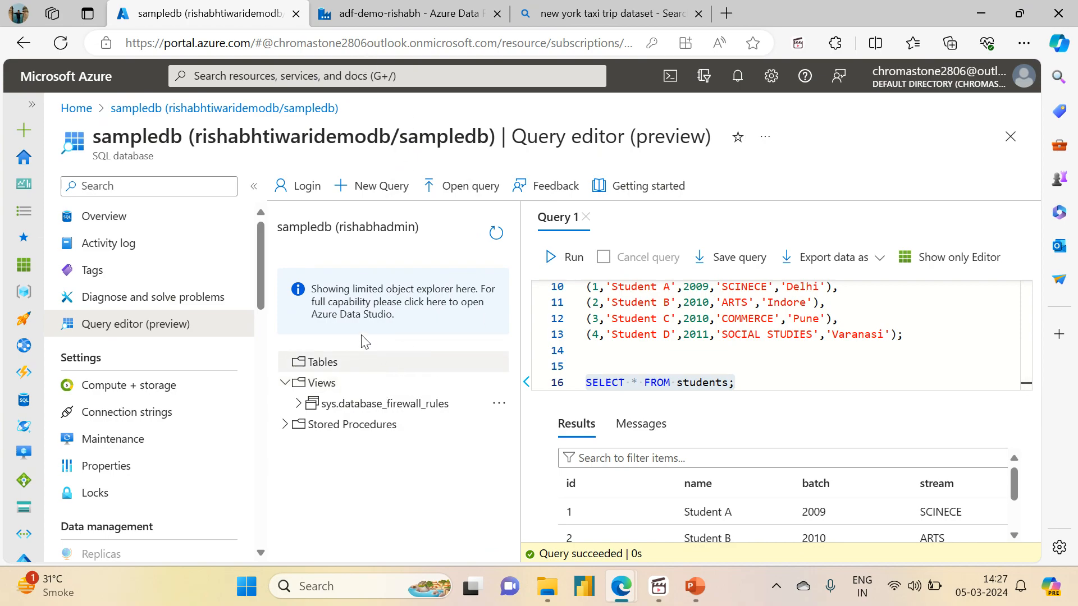
click(496, 233)
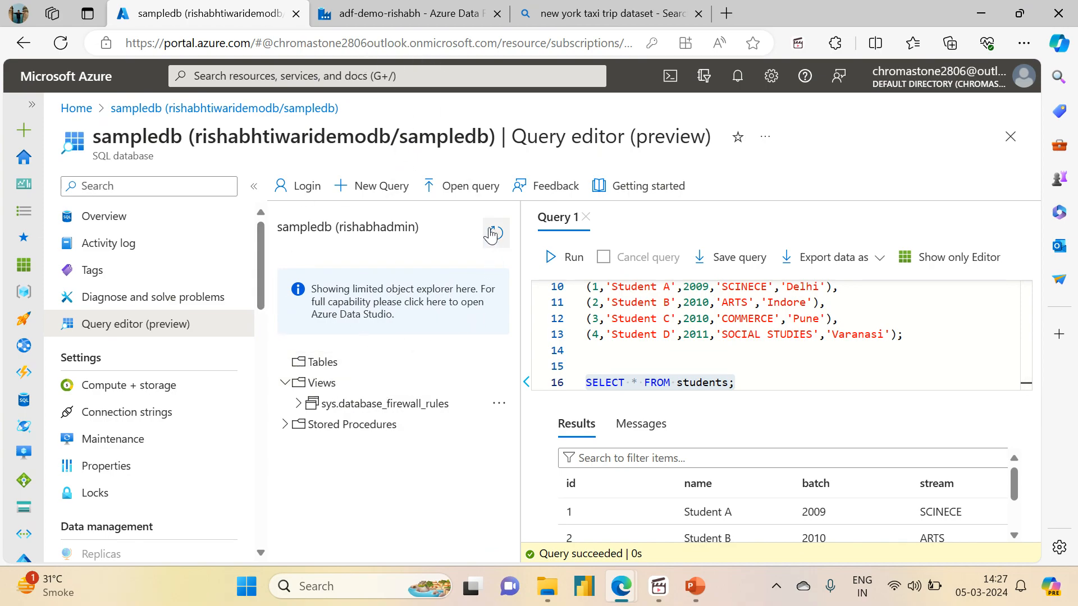
click(285, 357)
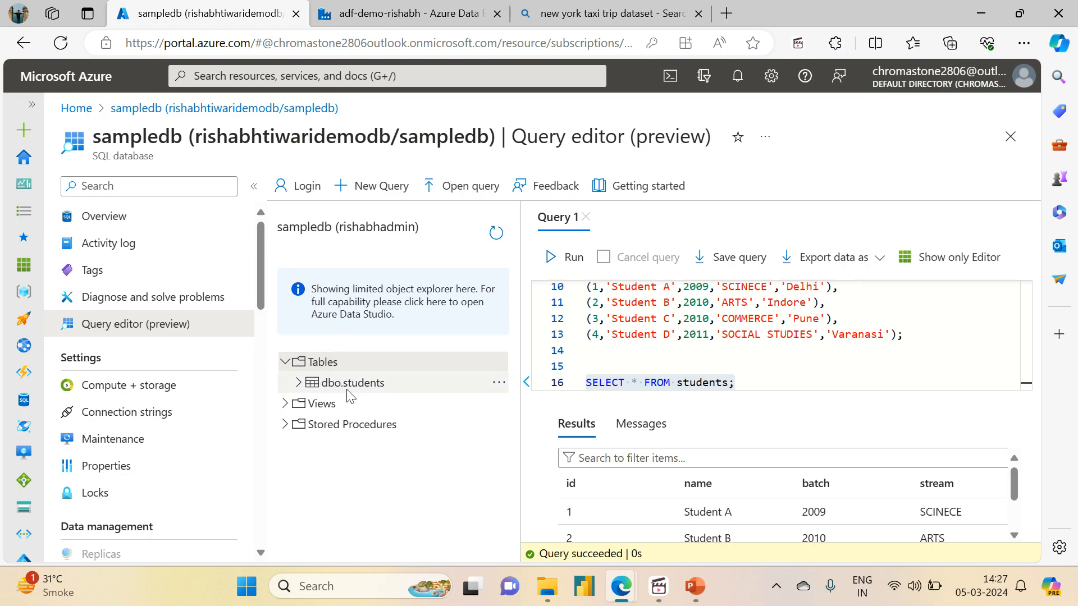
- Show the Get Metadata activity's Settings in the Data Factory pipeline
click(424, 12)
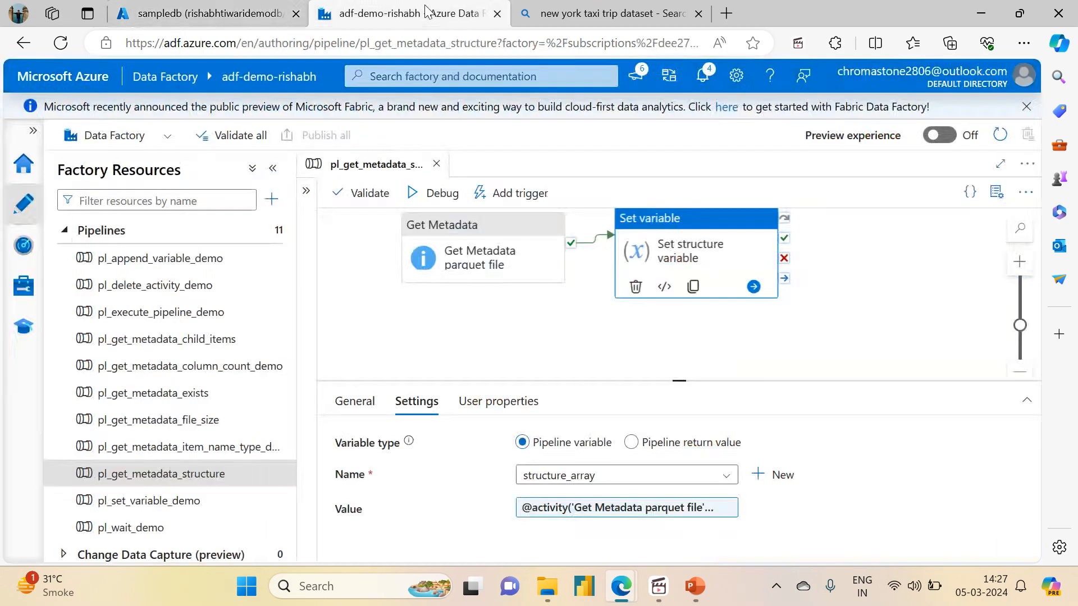
click(467, 259)
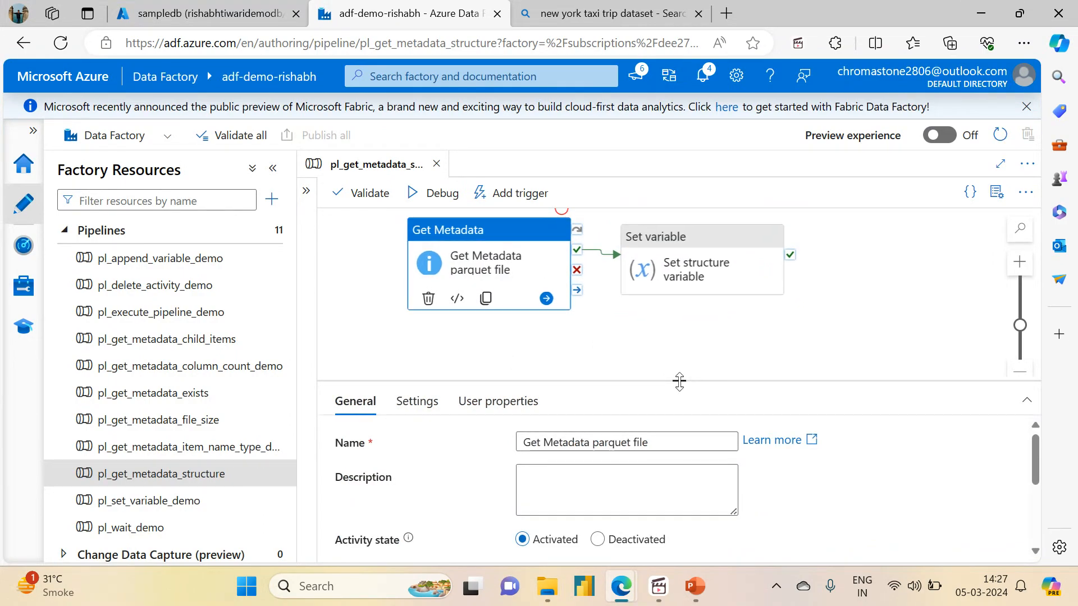
drag(681, 381, 681, 345)
click(429, 366)
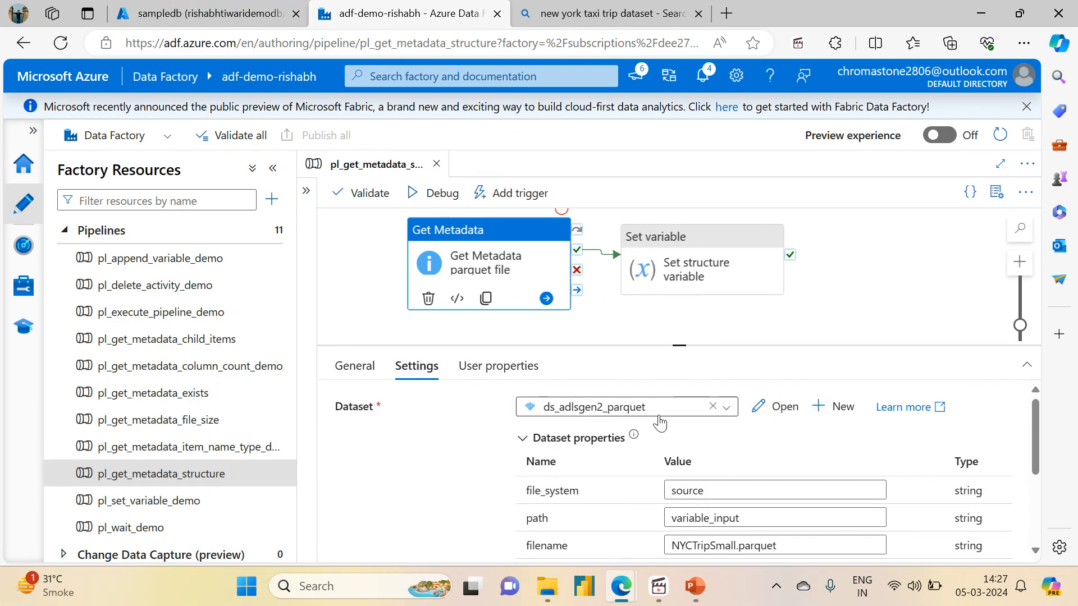
- Start a new Azure SQL Database dataset named ds_azuresqldb
click(730, 408)
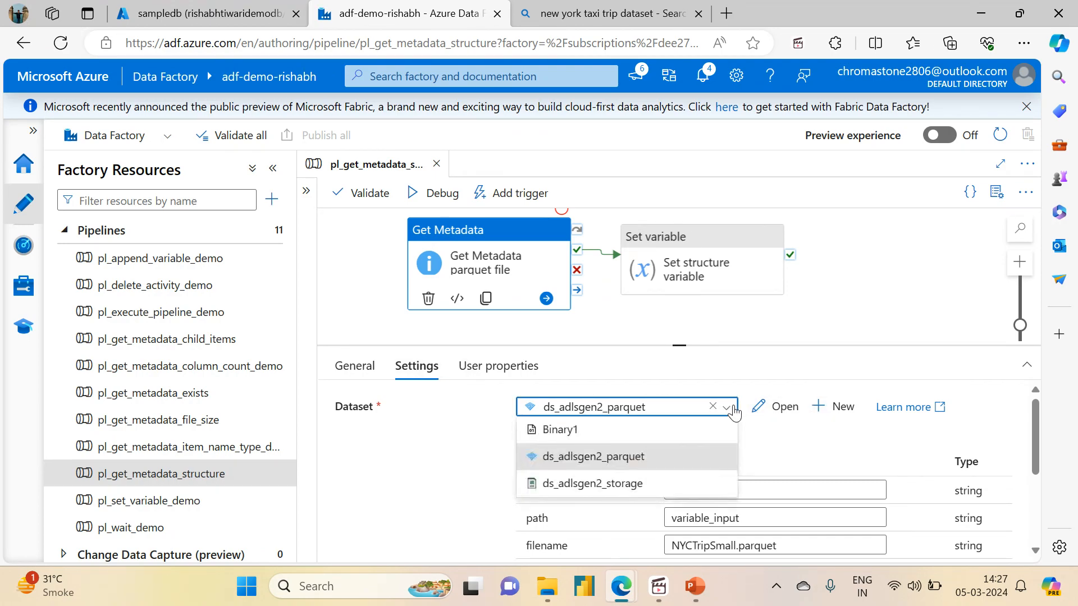
click(837, 413)
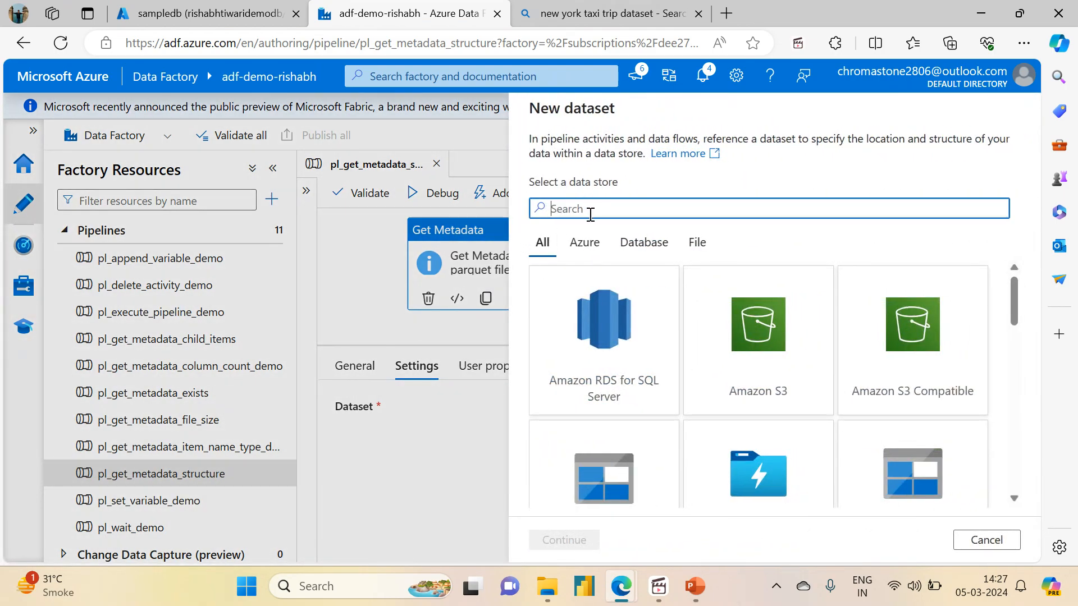
drag(1011, 298, 1006, 370)
click(754, 314)
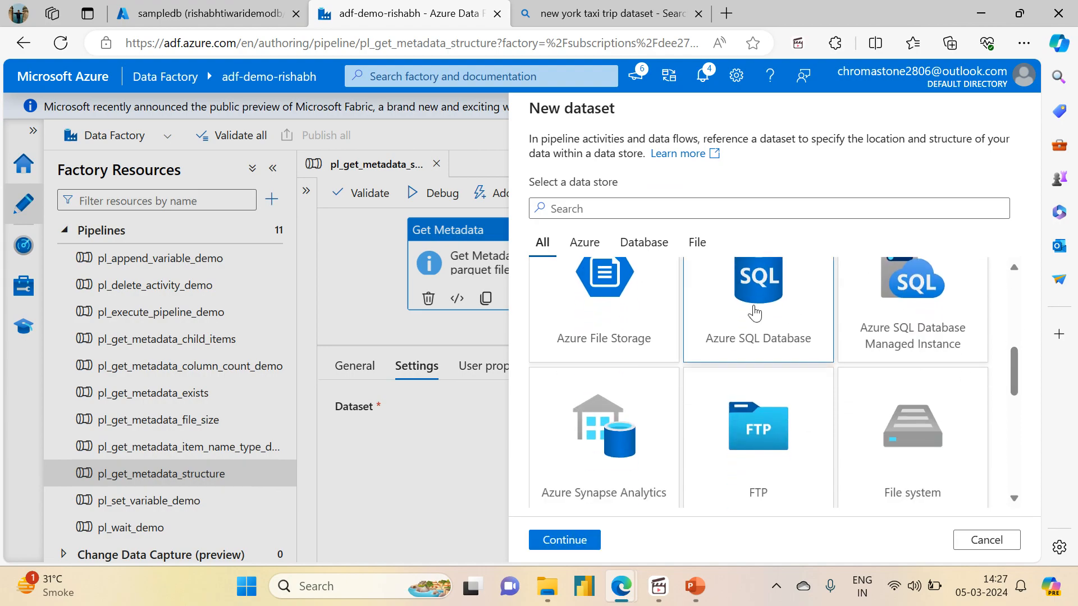
click(556, 542)
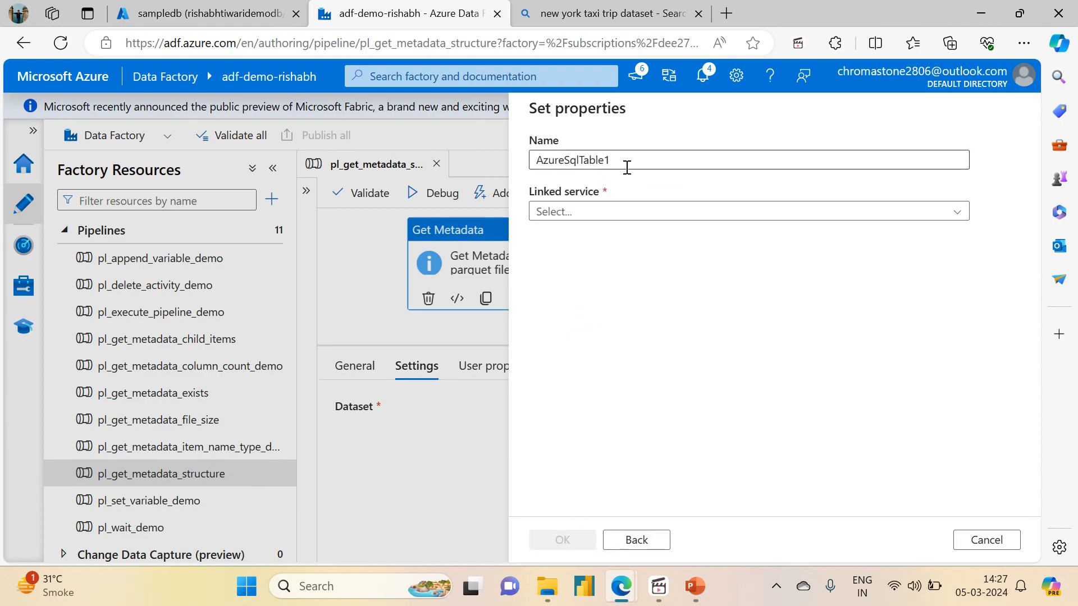
drag(618, 162, 513, 185)
key(BackSpace)
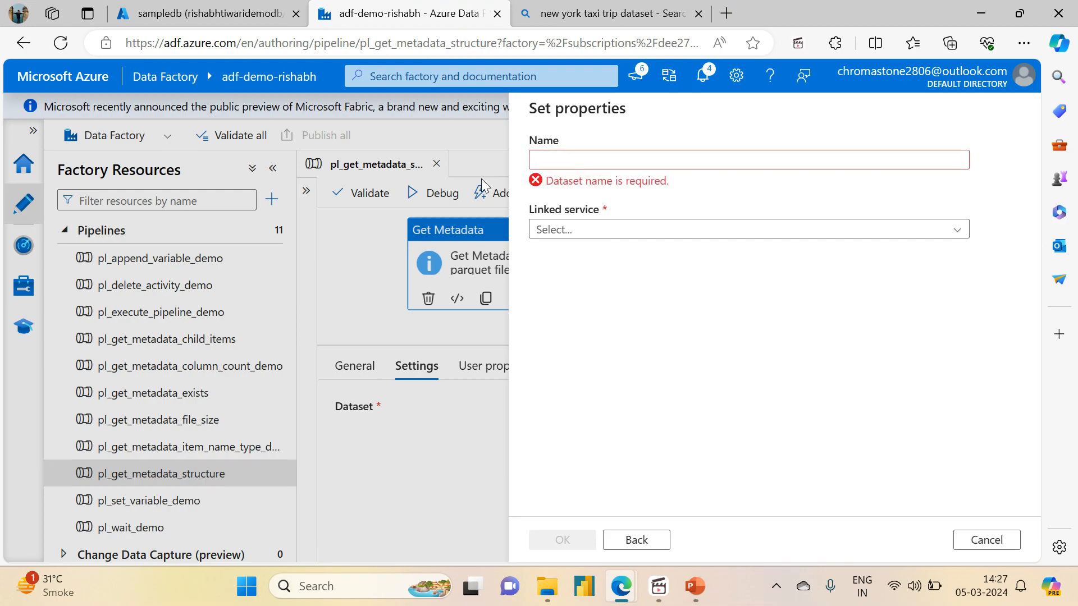
text(ds)
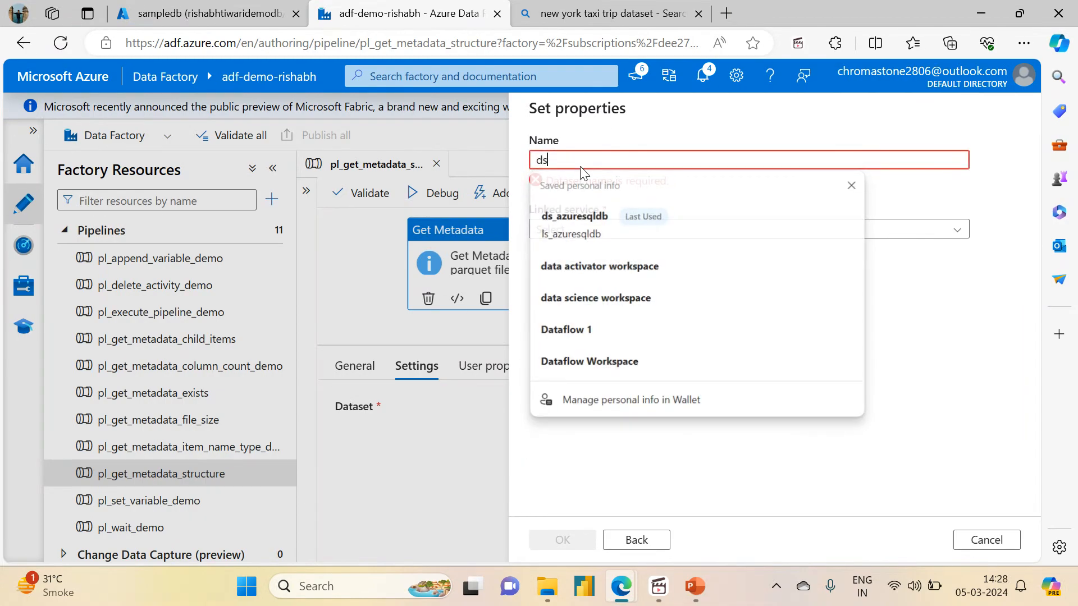
text(_azuresqldb)
click(562, 219)
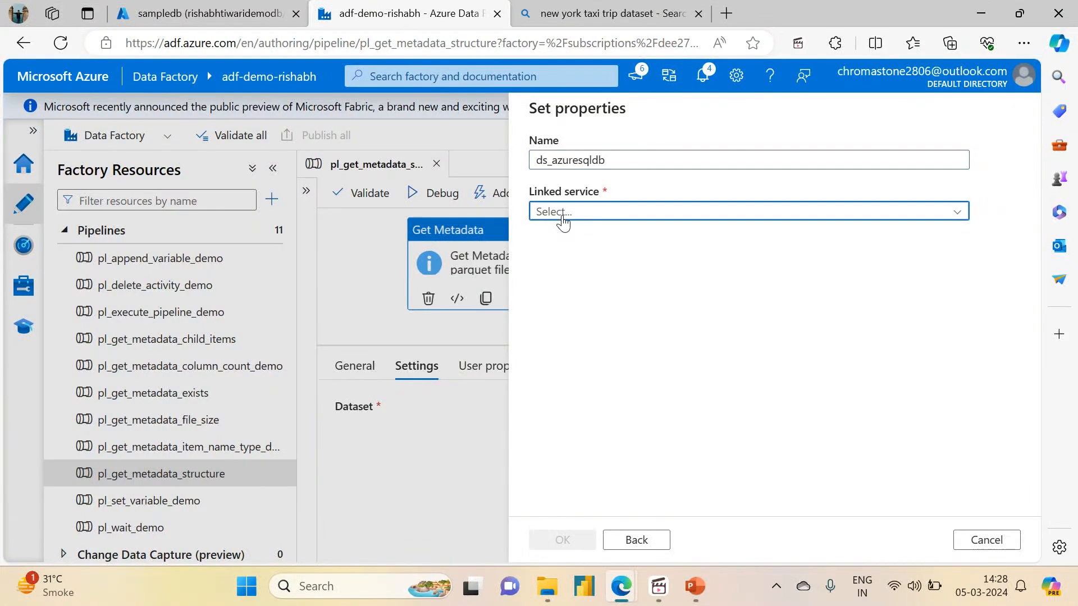
- Create linked service ls_azuresqldb on the Pay-As-You-Go subscription, demo server and sampledb database
click(553, 264)
click(663, 185)
key(ctrl+a)
text(ls_azuresqldb)
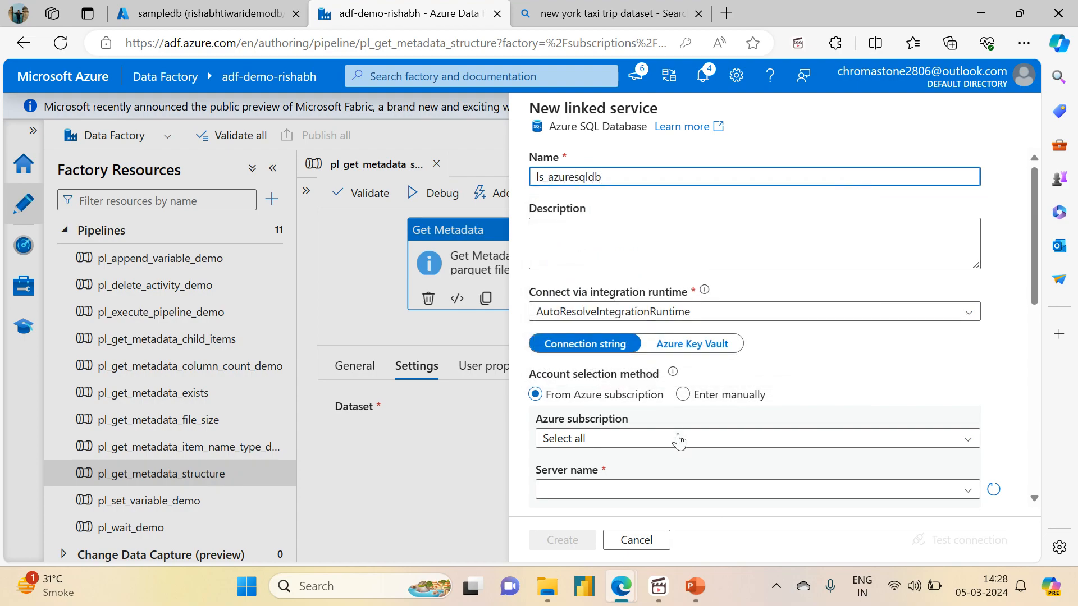
scroll(1035, 284, down, 3)
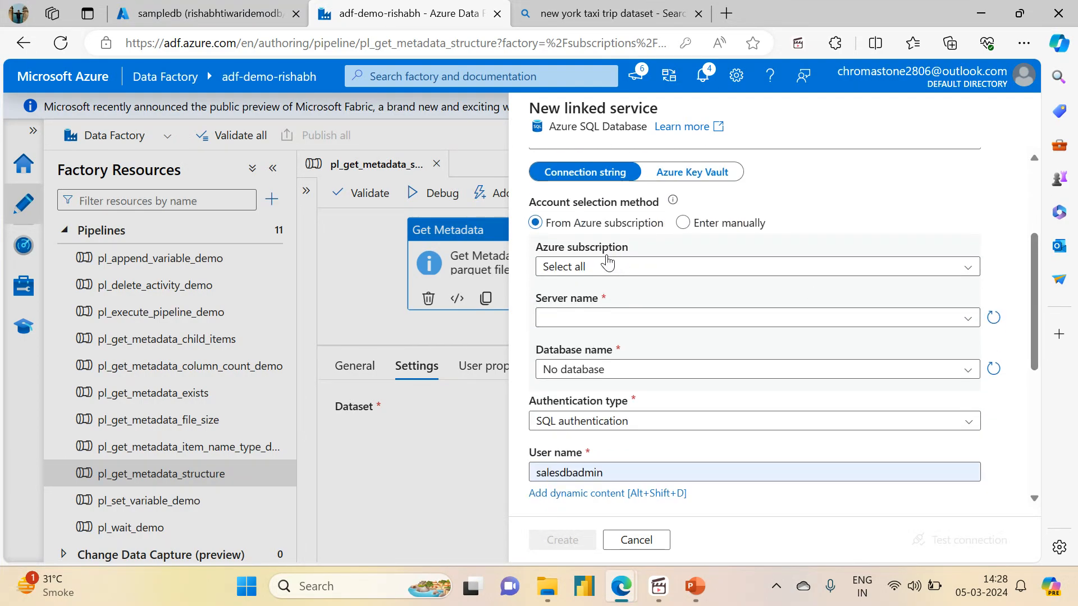
click(589, 269)
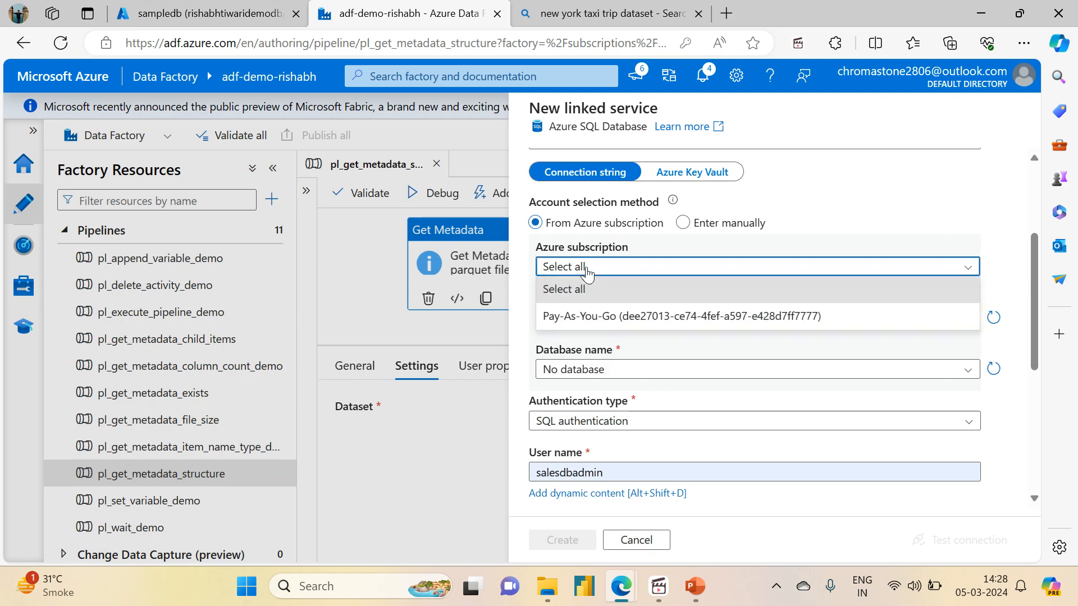
click(578, 314)
click(580, 318)
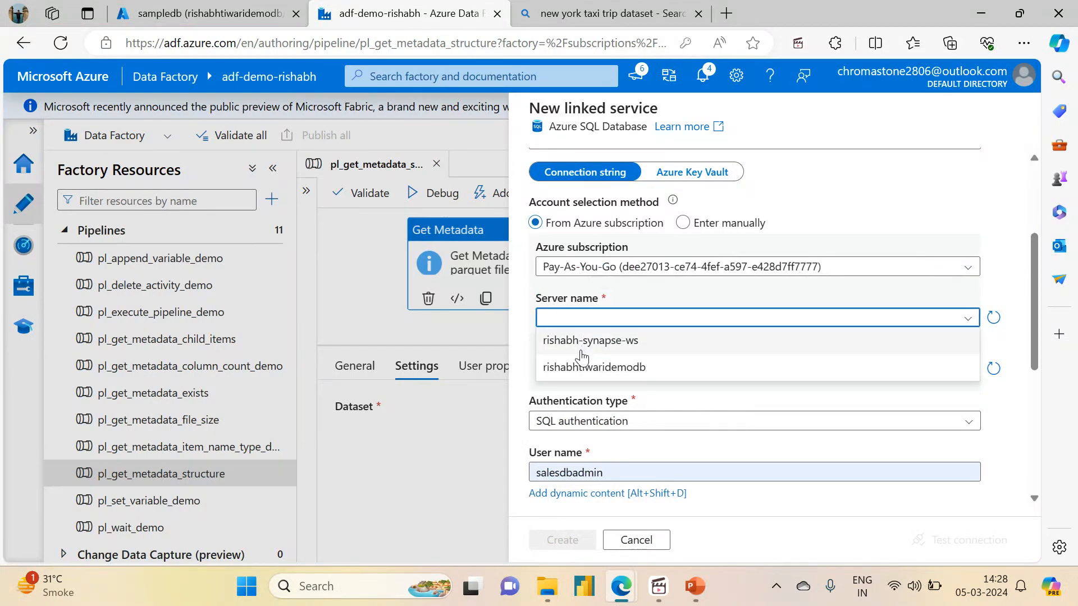
click(581, 342)
click(594, 320)
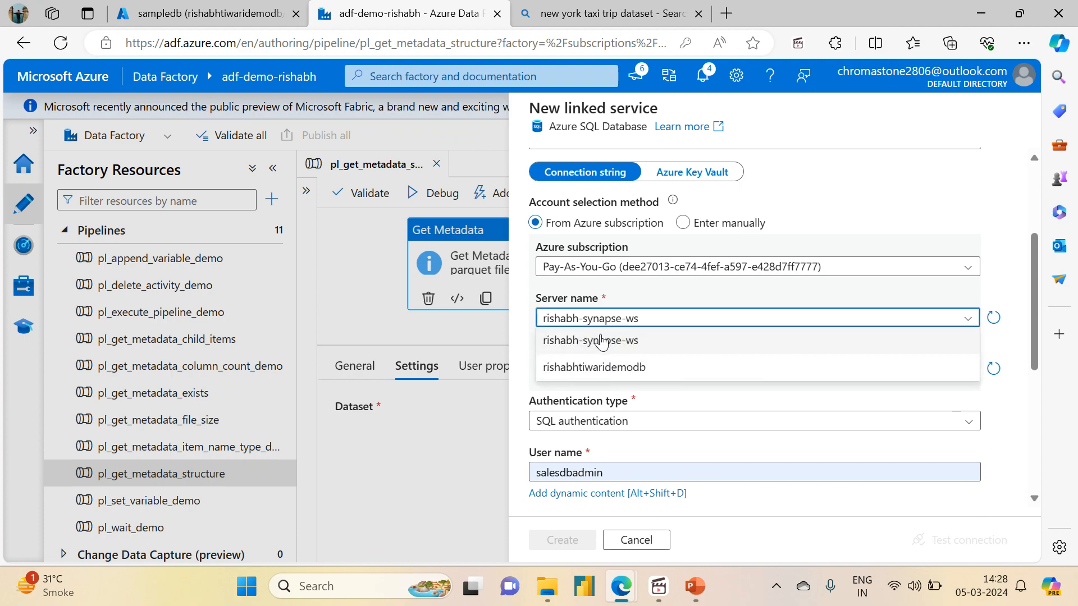
click(577, 370)
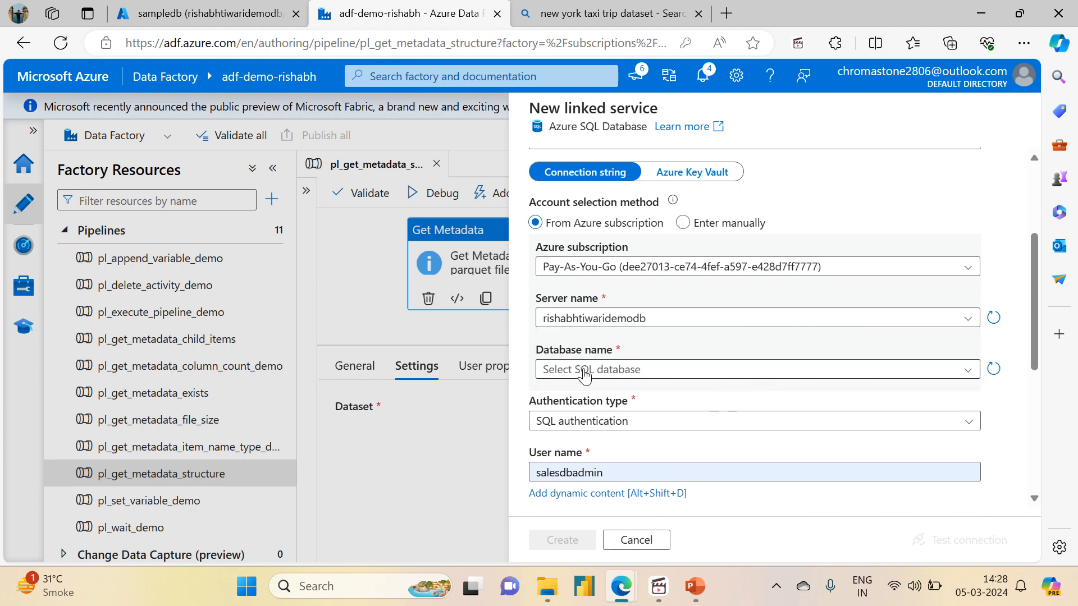
click(584, 376)
click(568, 422)
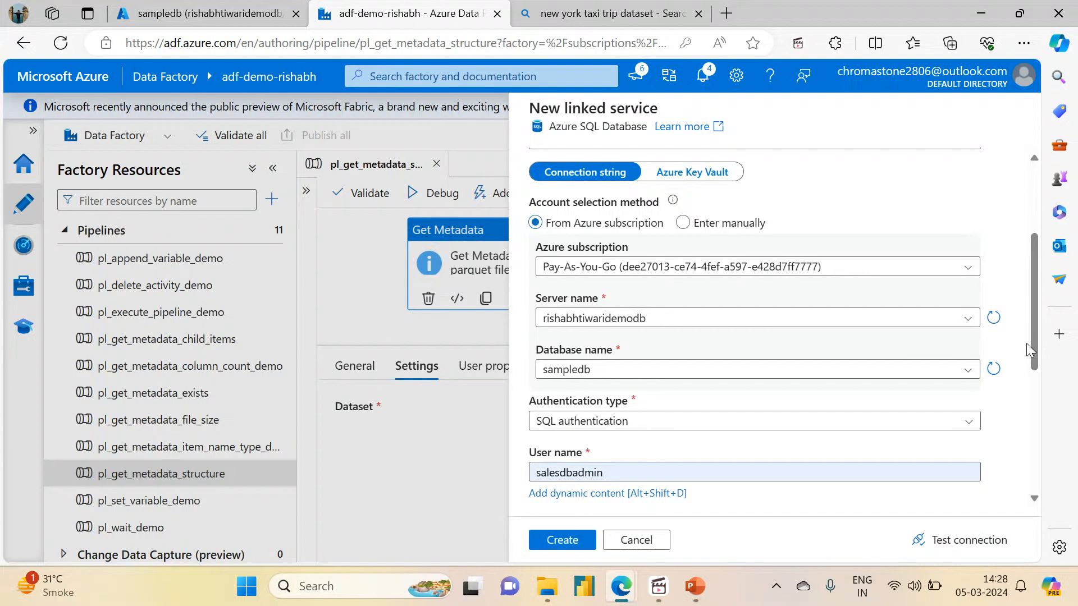
- Enter the admin user name and password, test the connection and create the linked service
drag(1036, 345, 1033, 426)
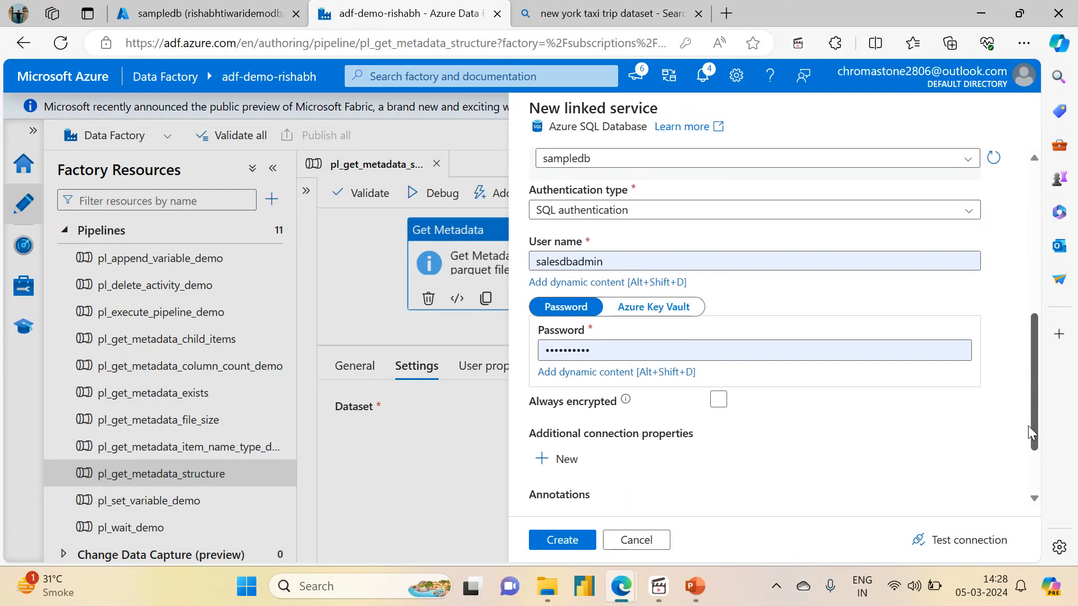
click(612, 262)
key(ctrl+a)
text(rishabhadmin)
click(886, 346)
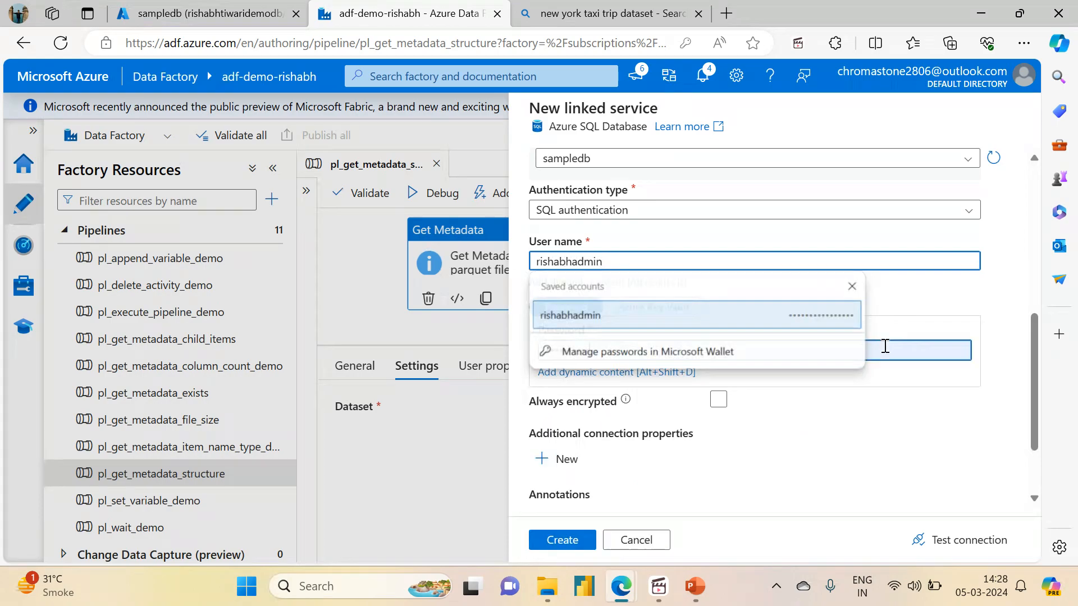
text(••••)
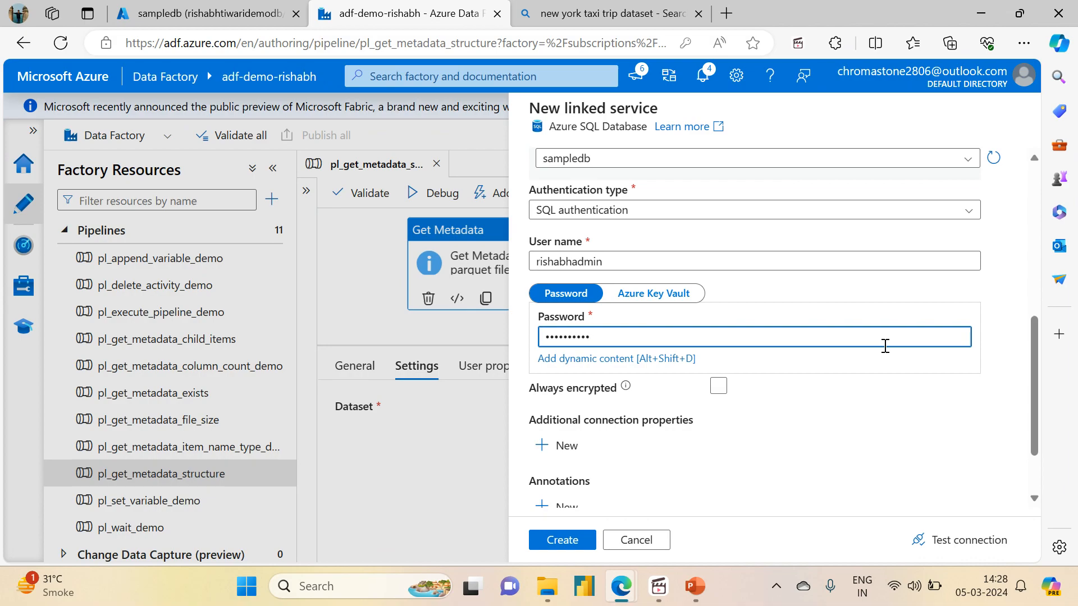
click(945, 538)
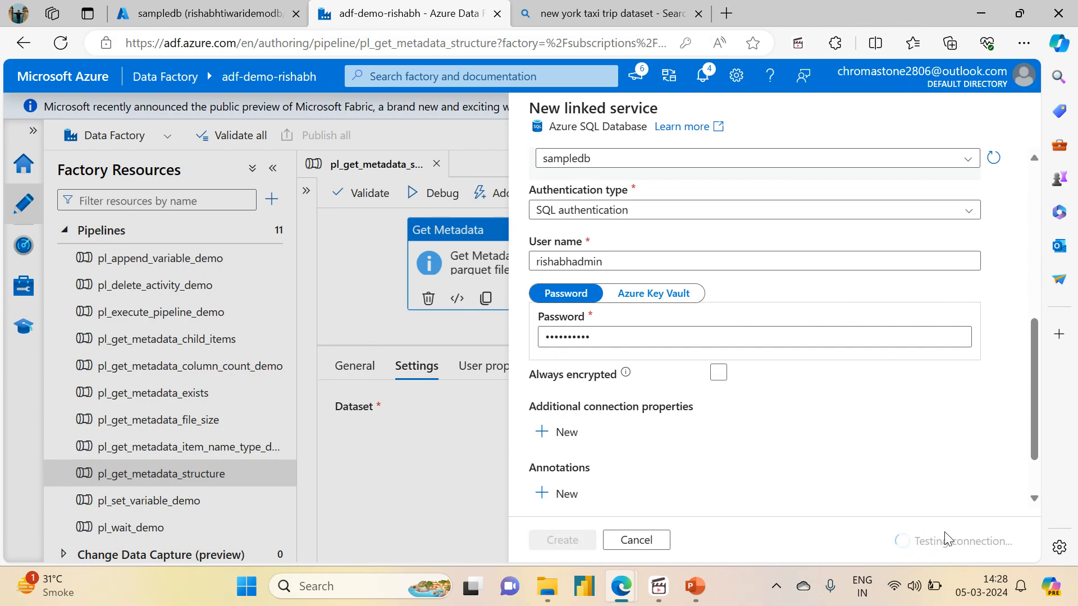
click(549, 541)
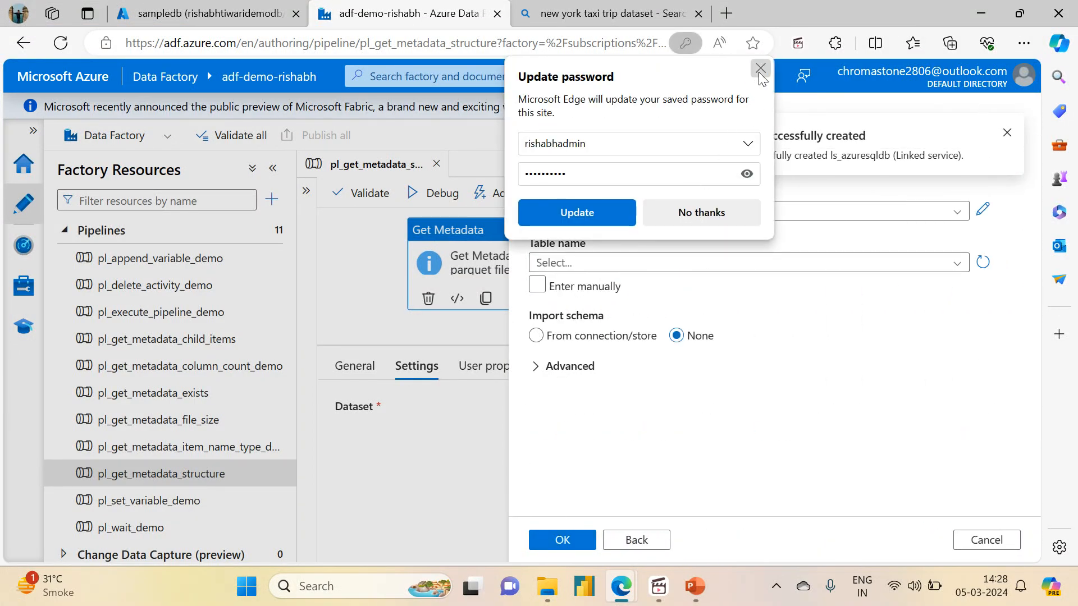
click(760, 68)
- Point ds_azuresqldb at the dbo.students table and confirm the dataset
click(592, 269)
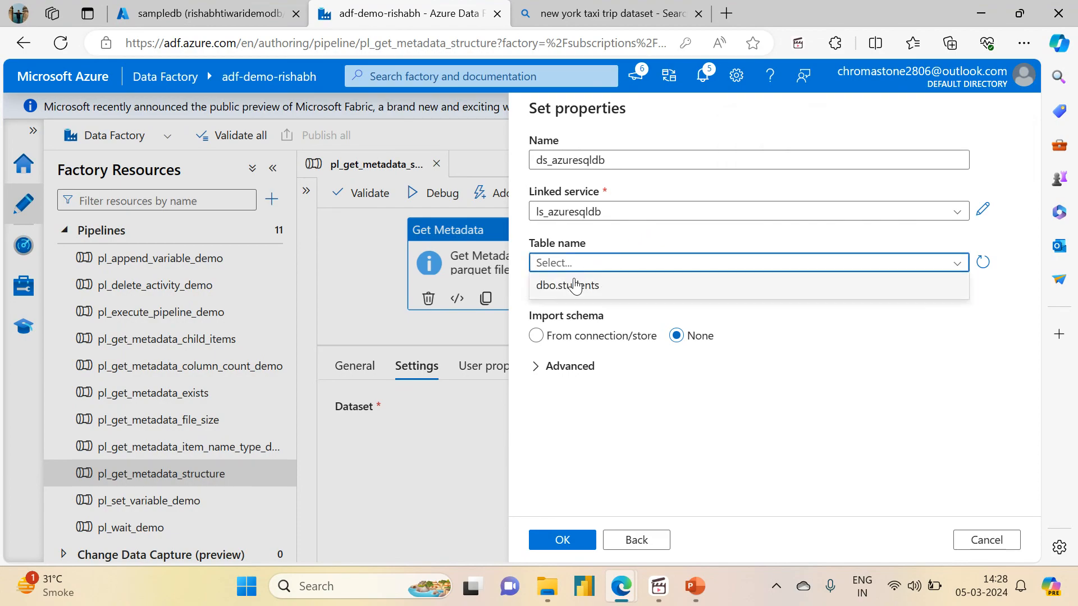
click(570, 285)
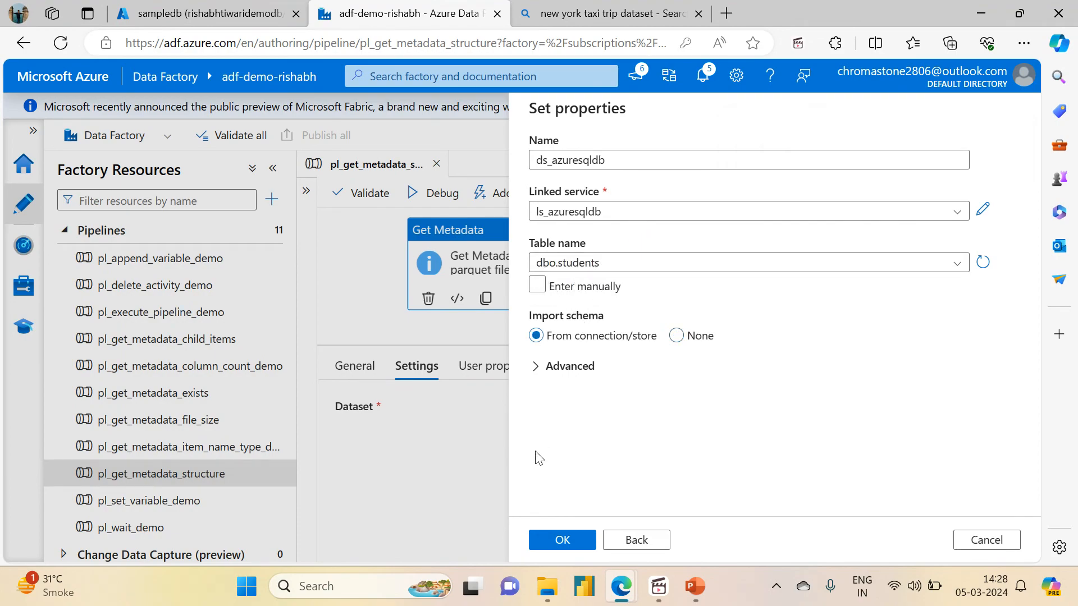
click(553, 542)
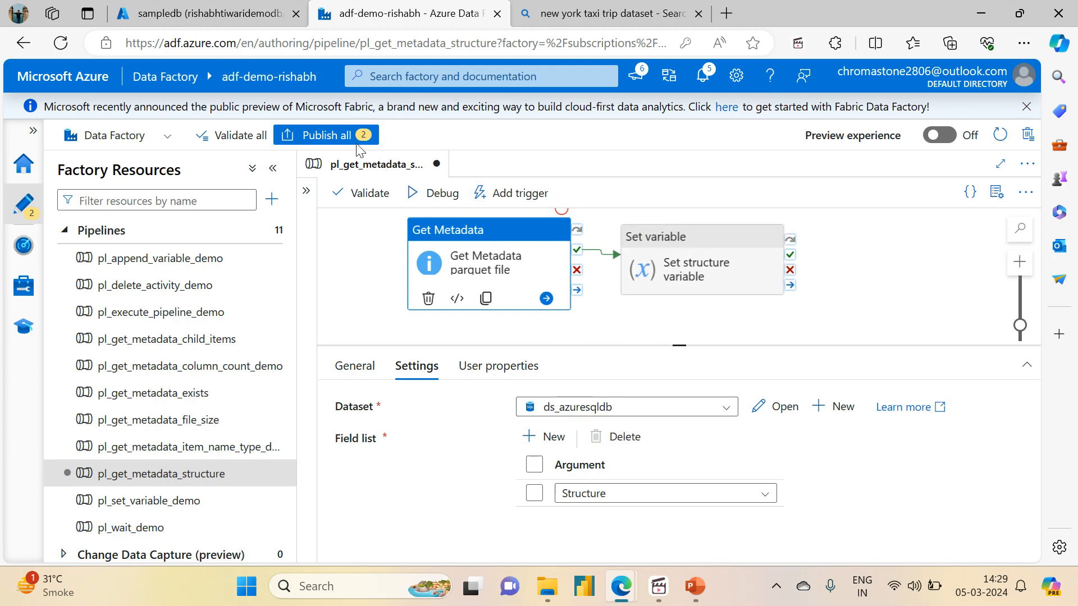
- Publish both pending changes, the pipeline and the ds_azuresqldb dataset, then deselect the activity
click(339, 135)
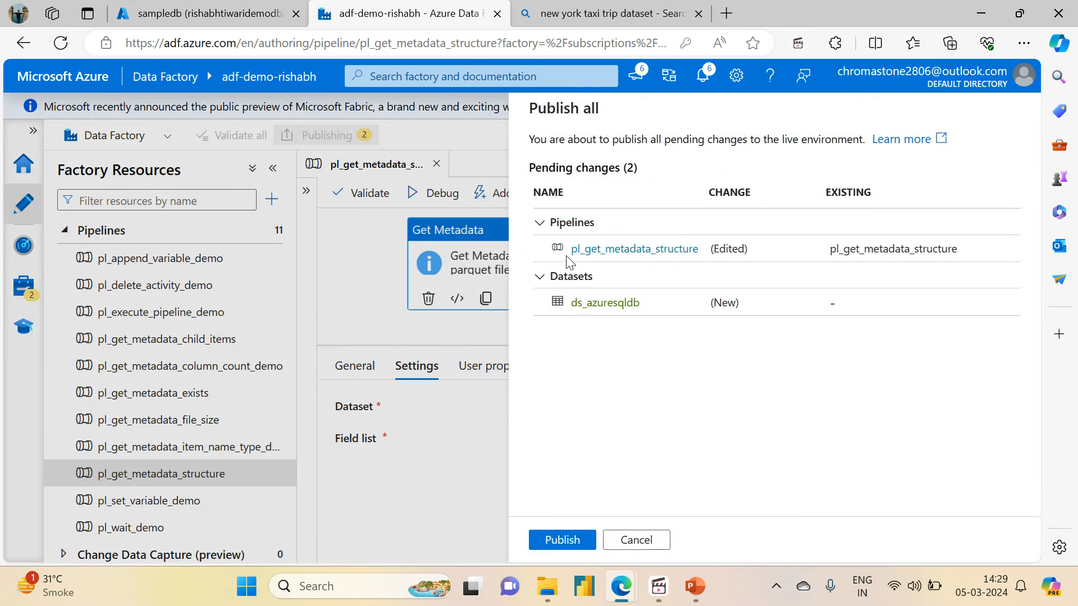
drag(573, 253, 694, 249)
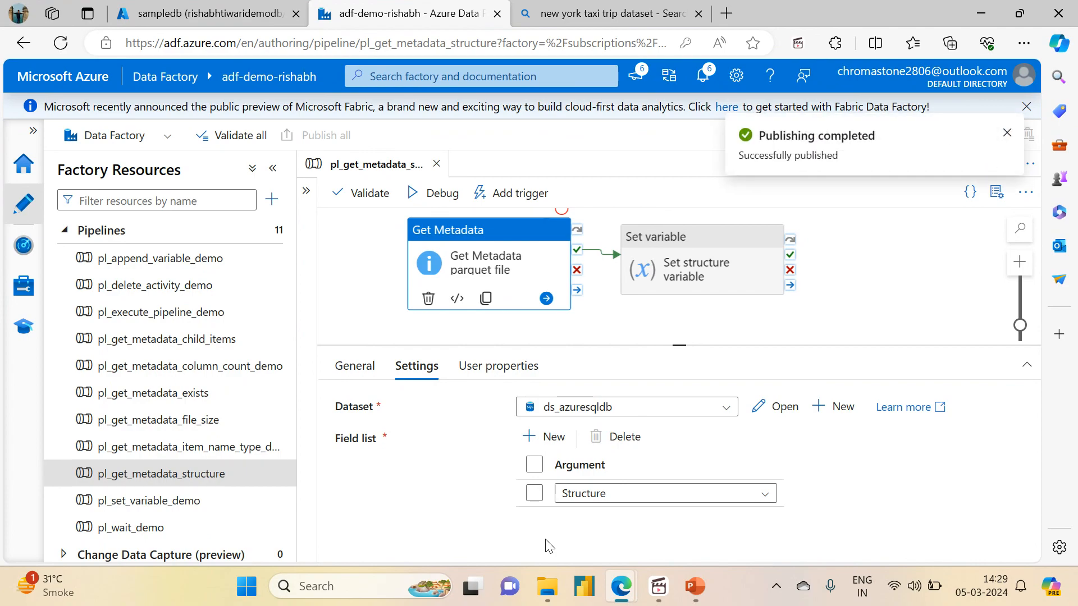
click(629, 325)
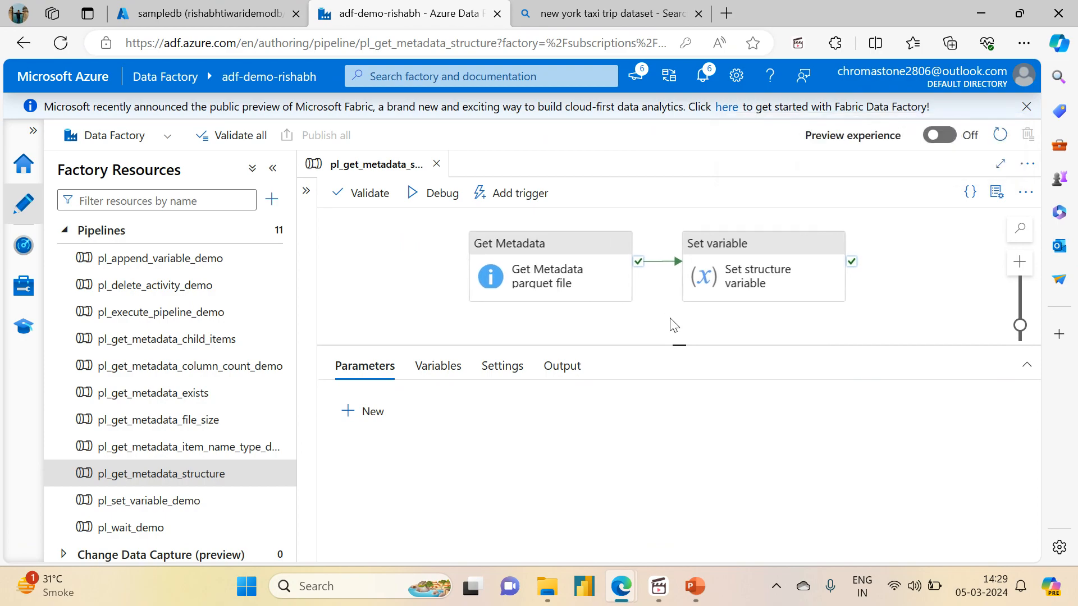
- Trigger the published pipeline to run now
click(489, 191)
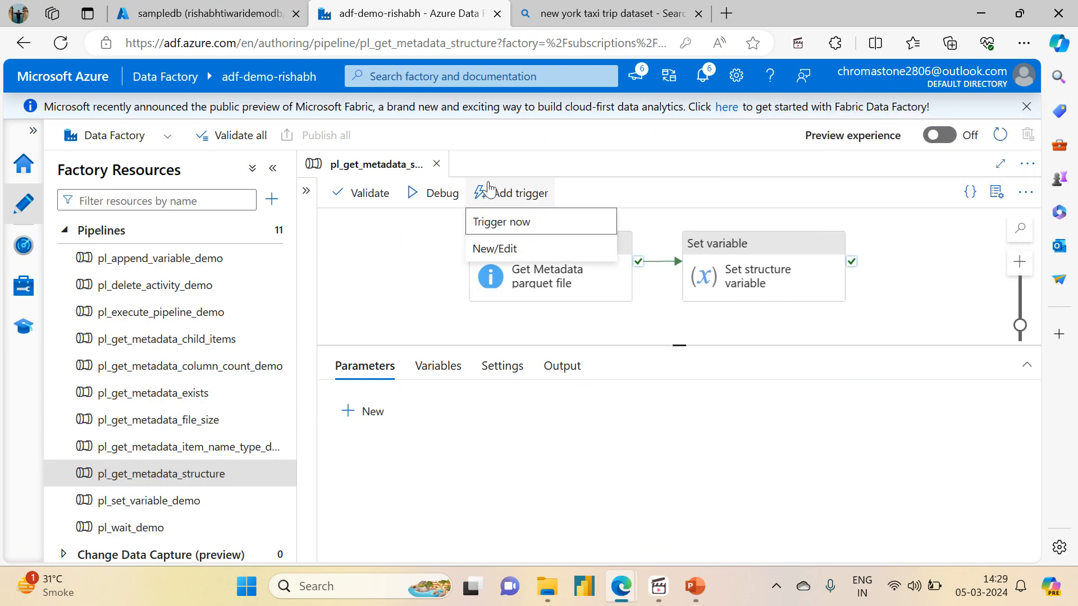
click(496, 223)
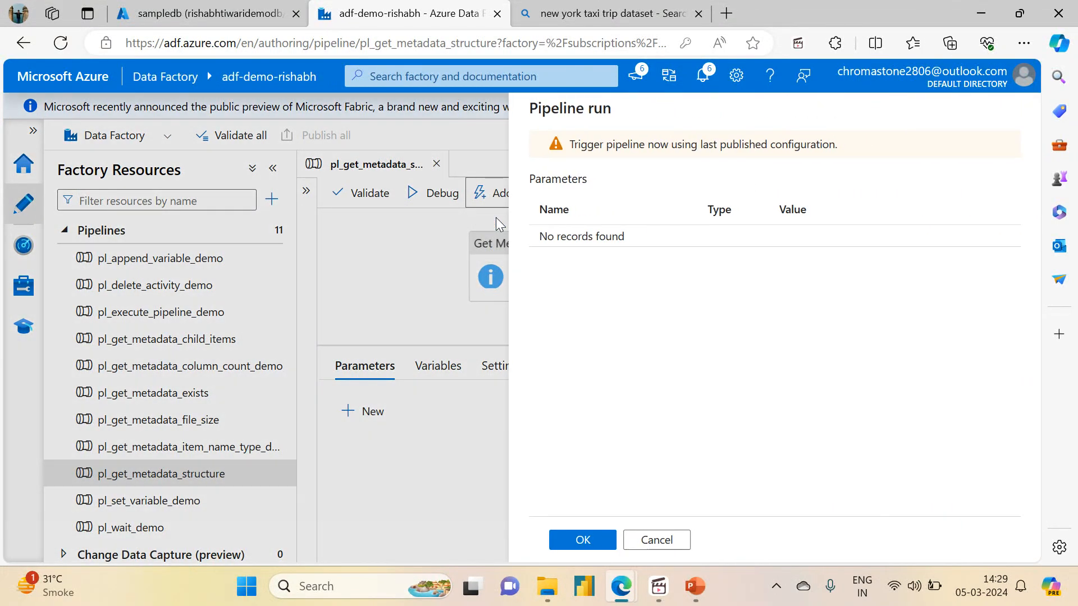
click(585, 543)
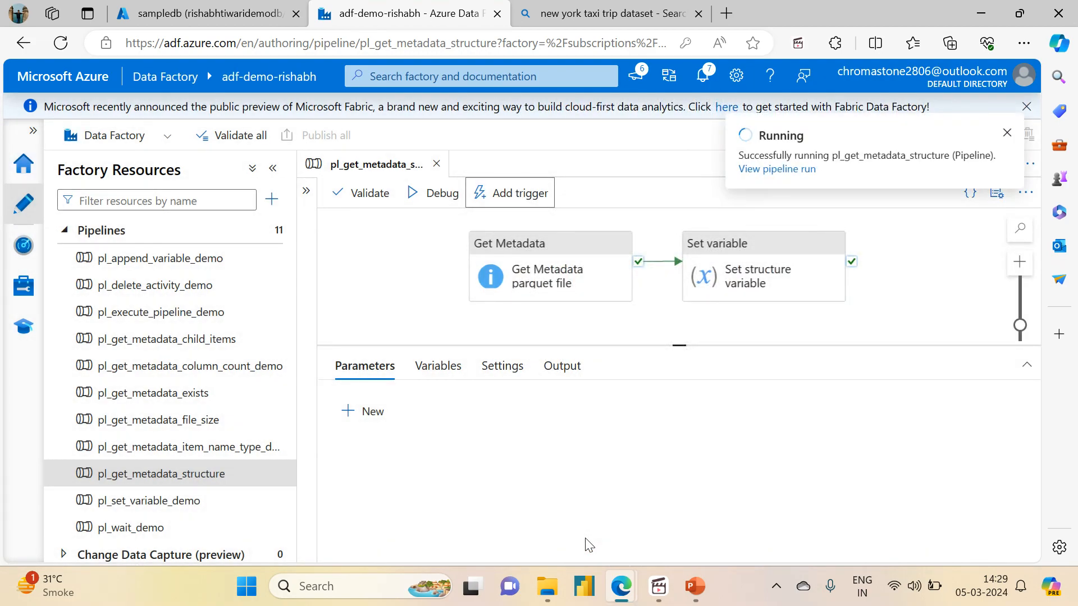
- Open the run's monitoring details and refresh until its activities succeed
click(770, 169)
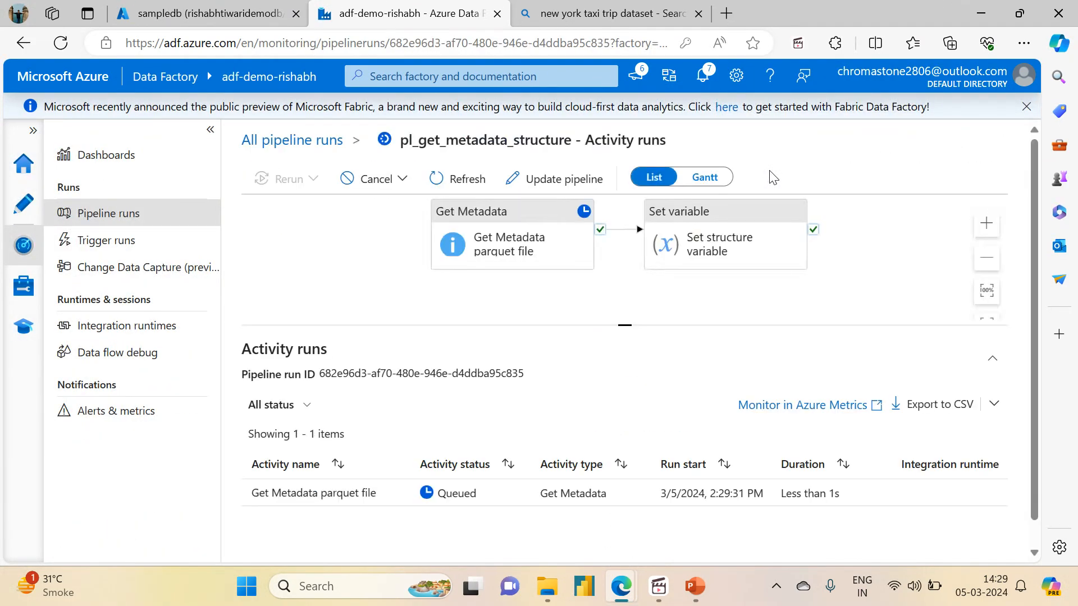
drag(621, 324, 618, 257)
click(435, 184)
click(446, 180)
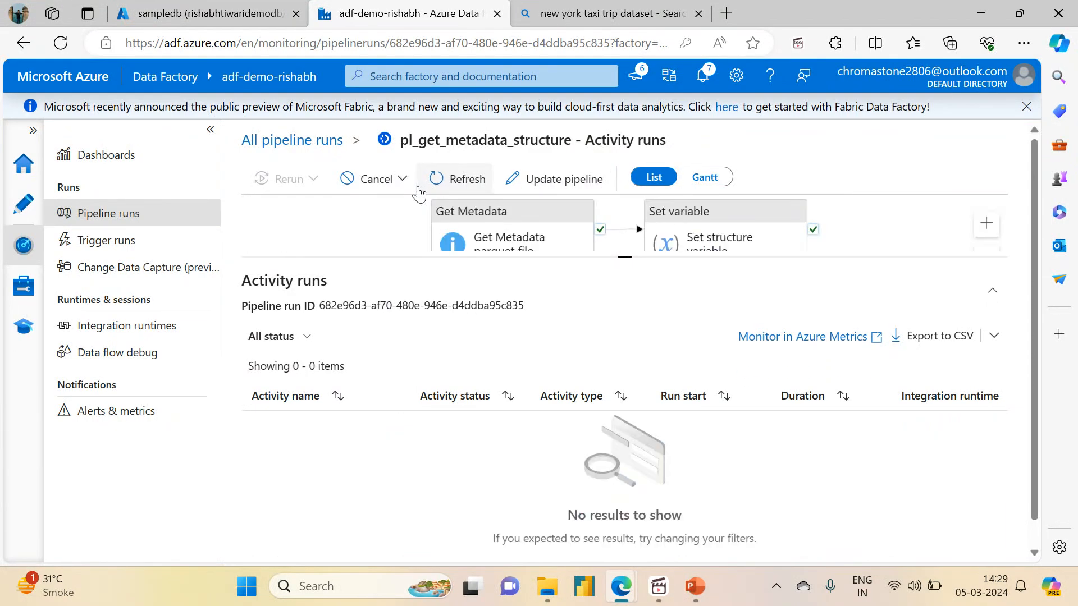
click(448, 182)
click(447, 183)
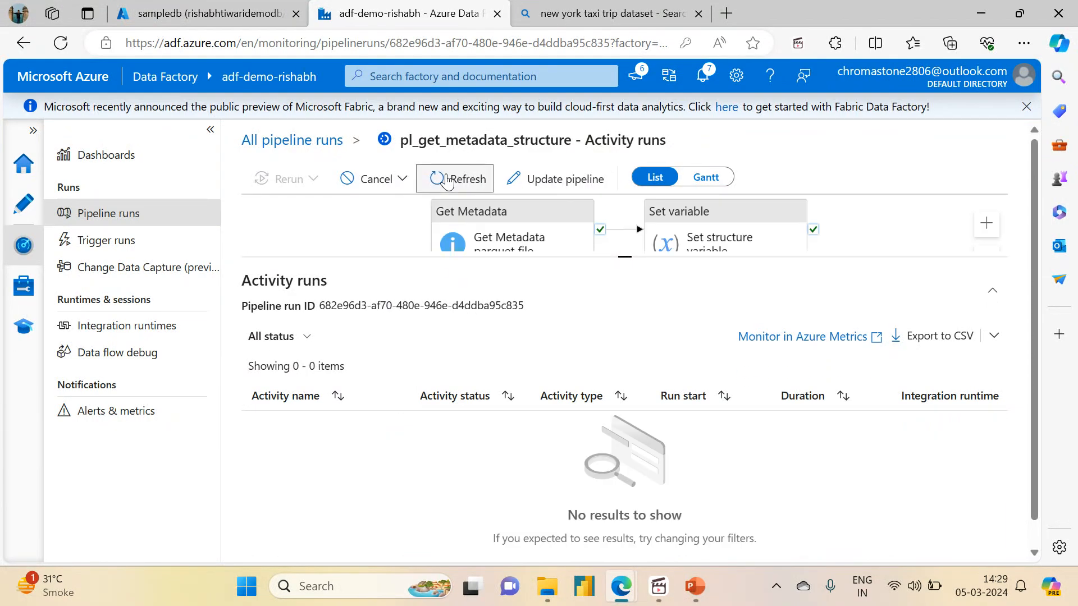
click(448, 181)
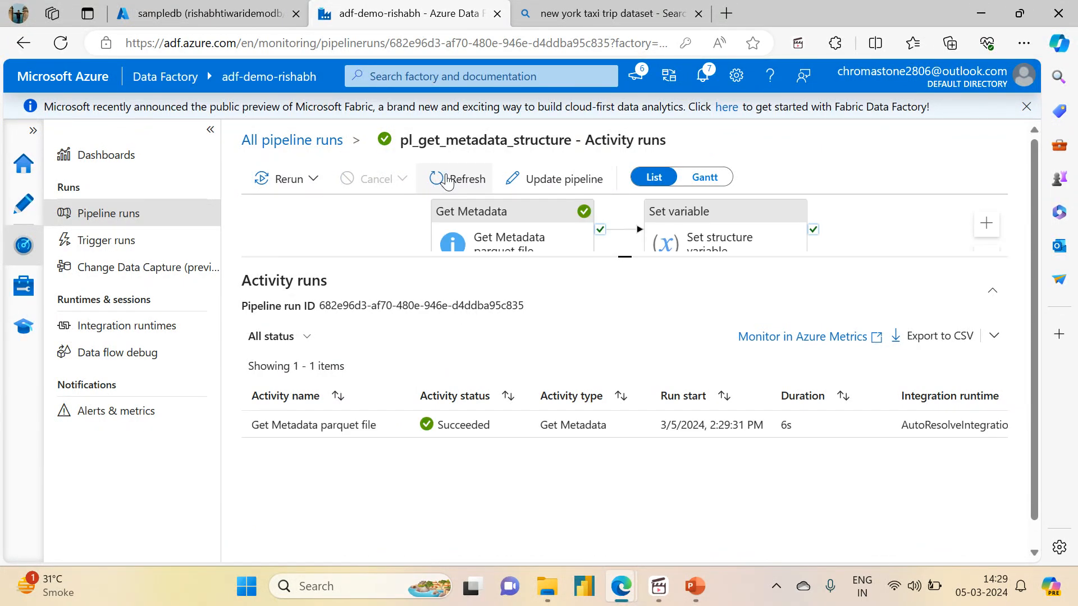
click(448, 180)
click(448, 180)
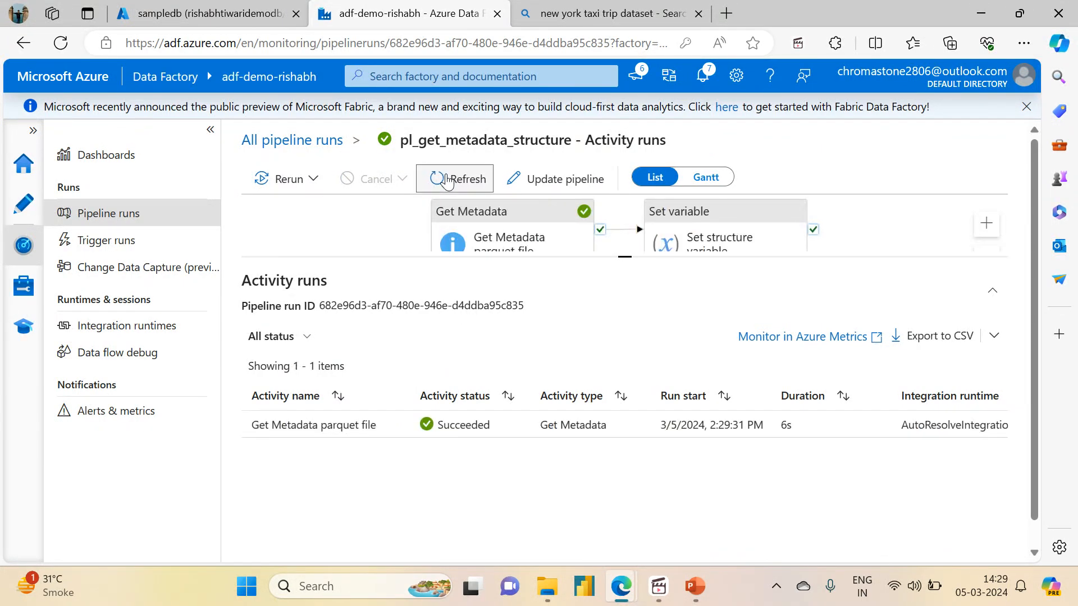
- Inspect a run's Get Metadata output, then return to All pipeline runs and refresh the list
click(320, 139)
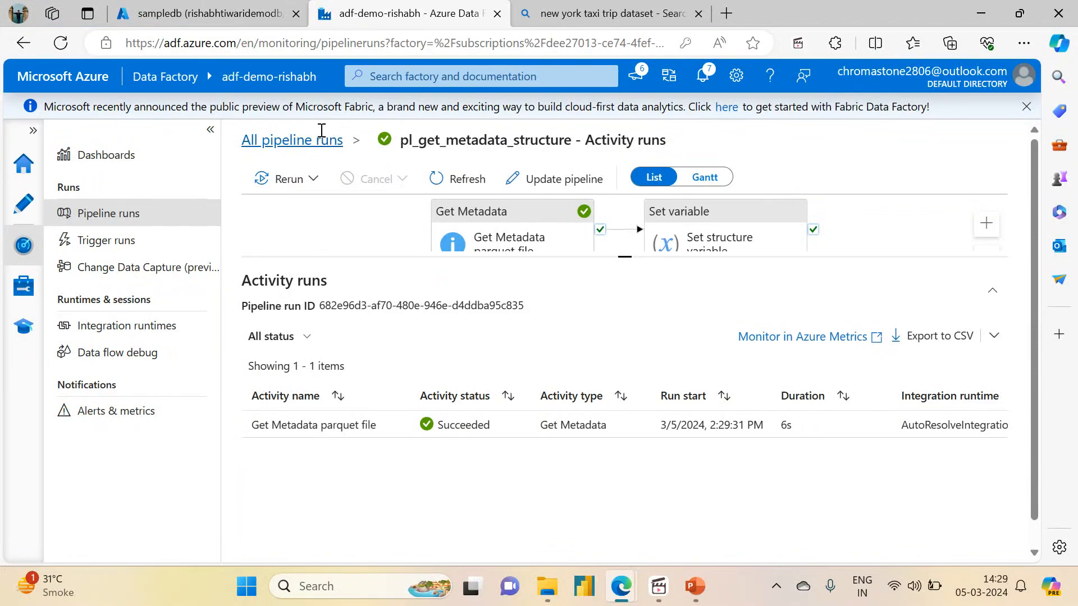
click(302, 337)
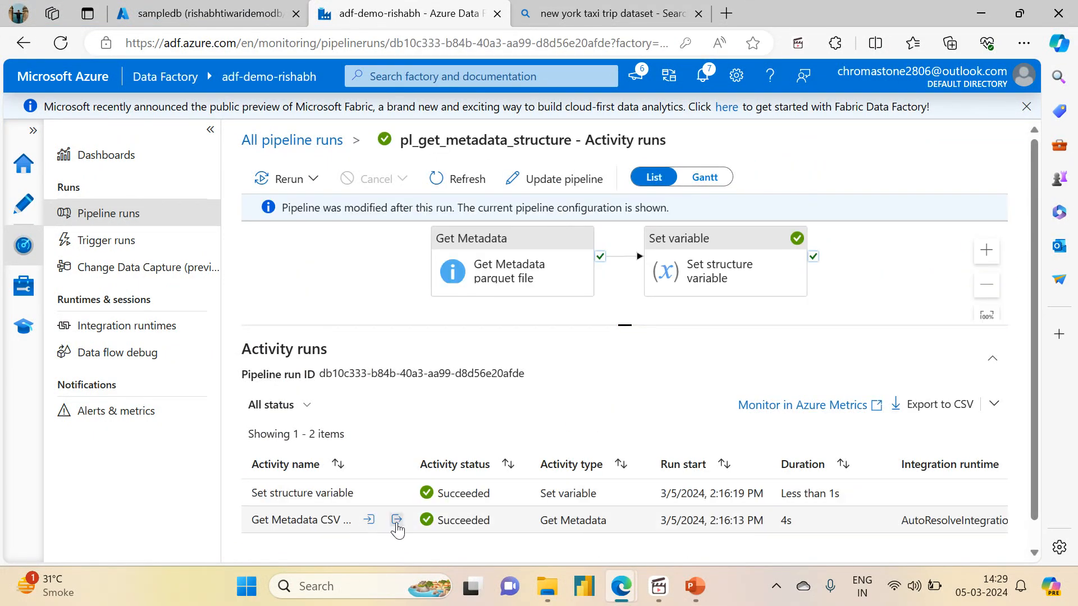
click(397, 522)
scroll(555, 371, down, 1)
scroll(554, 368, down, 1)
scroll(552, 371, down, 2)
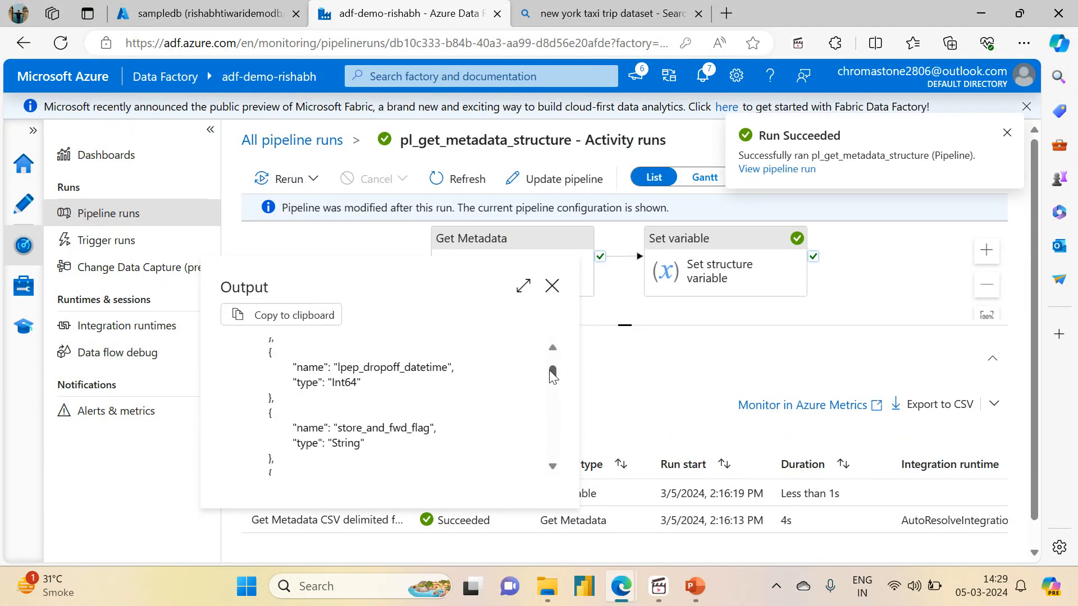
drag(551, 381, 534, 432)
click(552, 286)
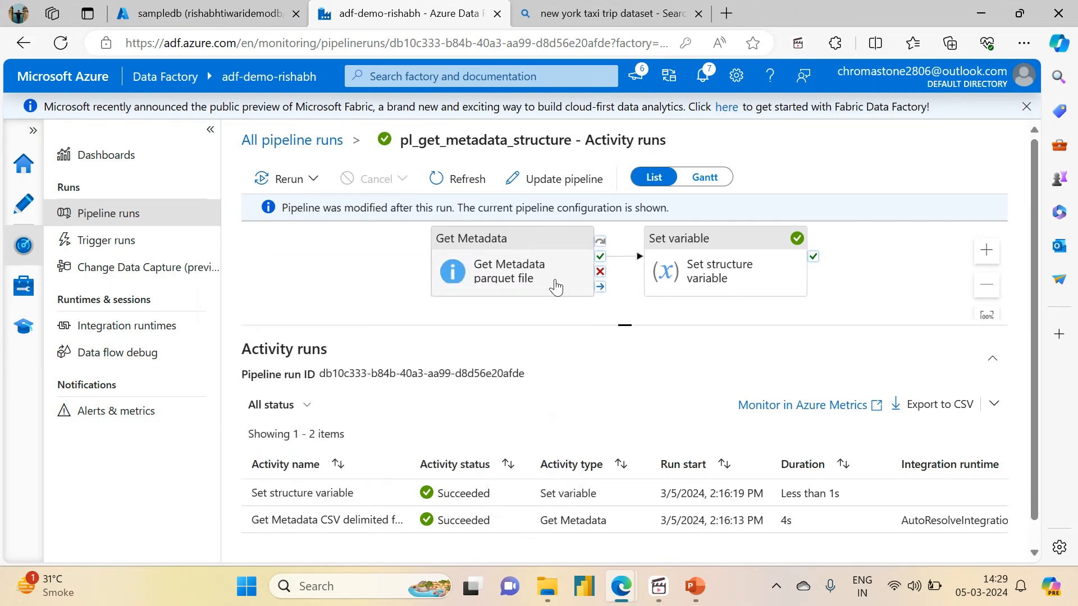
click(314, 141)
click(583, 185)
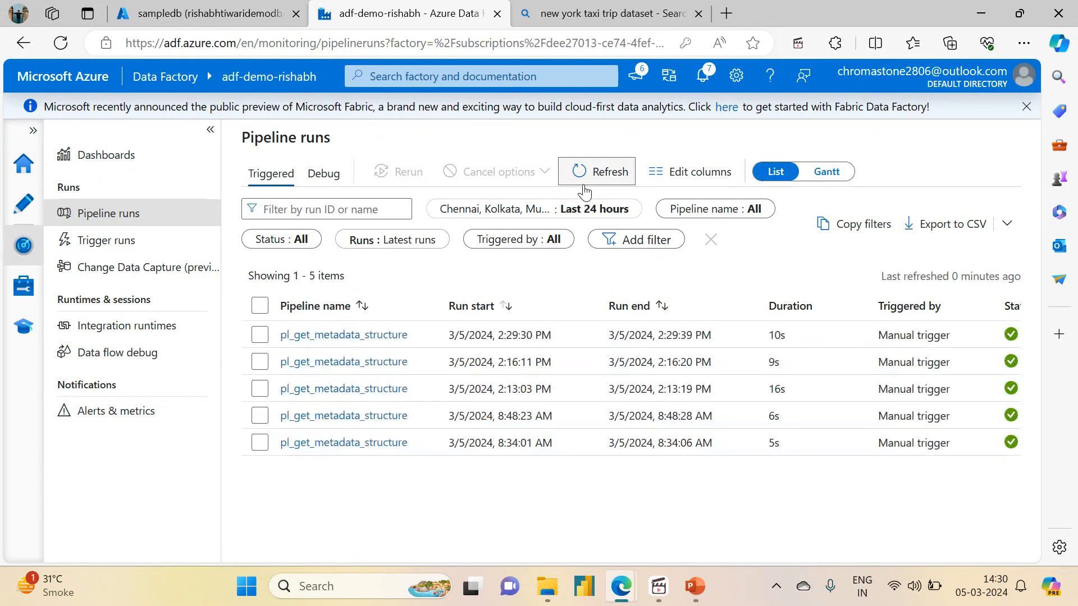
- Open the newest run's Get Metadata output and review its physicalName, type and logicalType structure keys
click(337, 334)
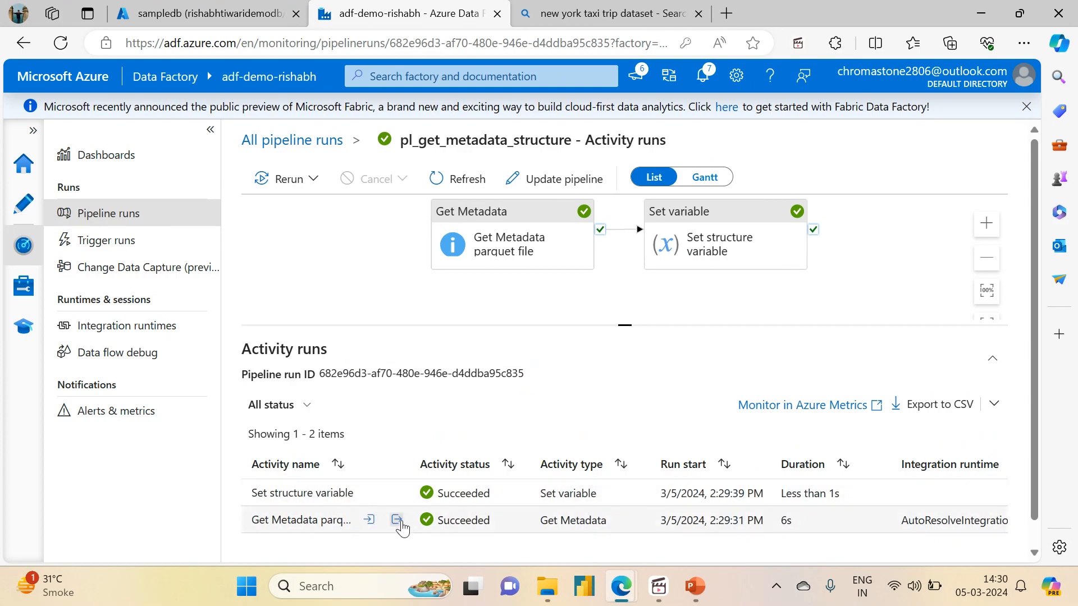
click(398, 521)
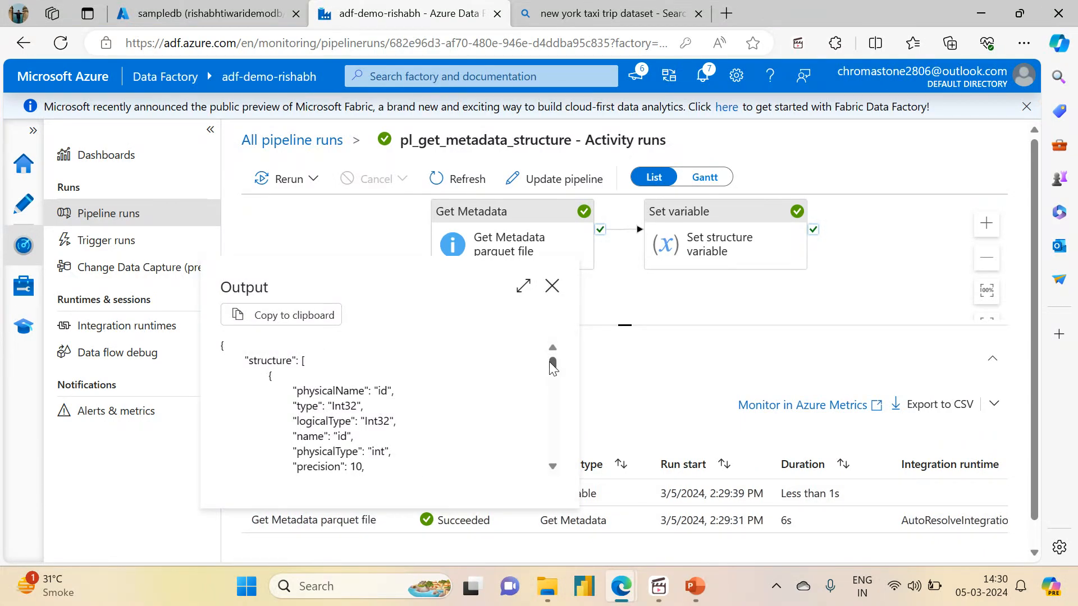
drag(550, 362, 552, 362)
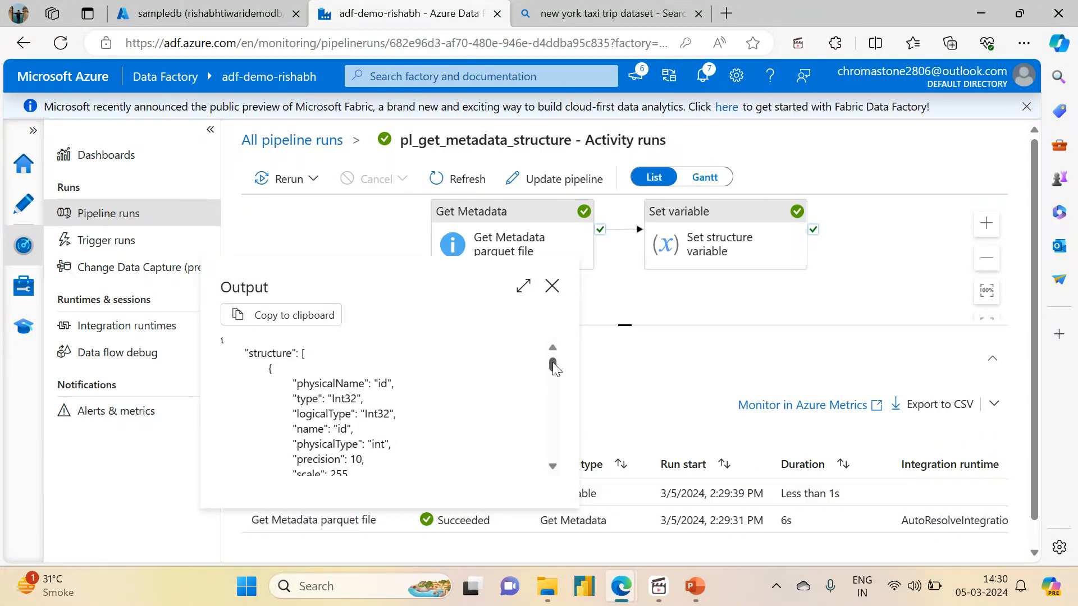
double_click(323, 387)
double_click(307, 400)
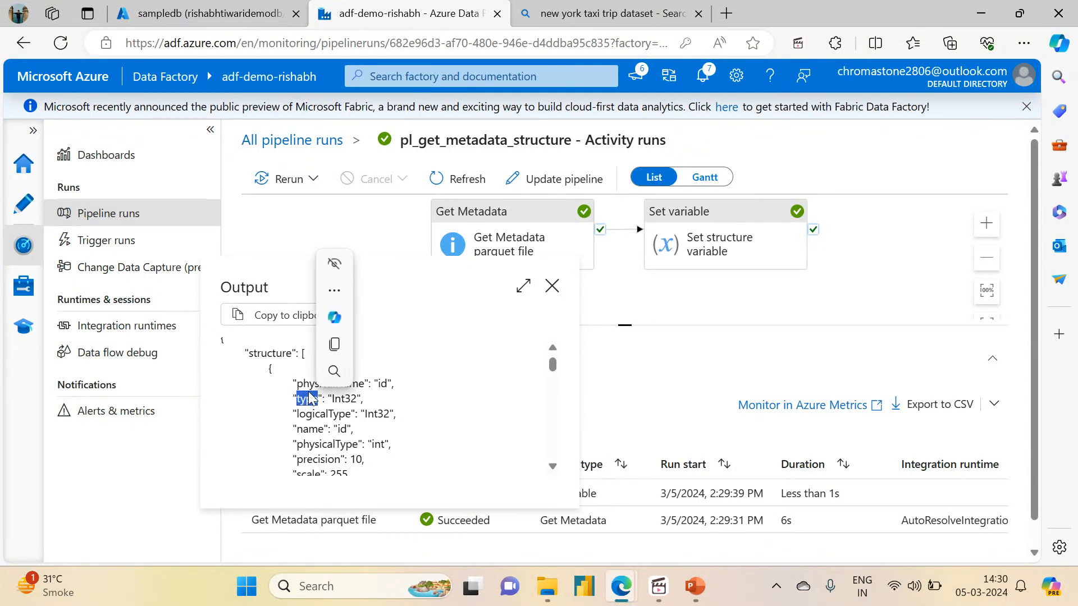
drag(314, 417, 322, 417)
click(315, 422)
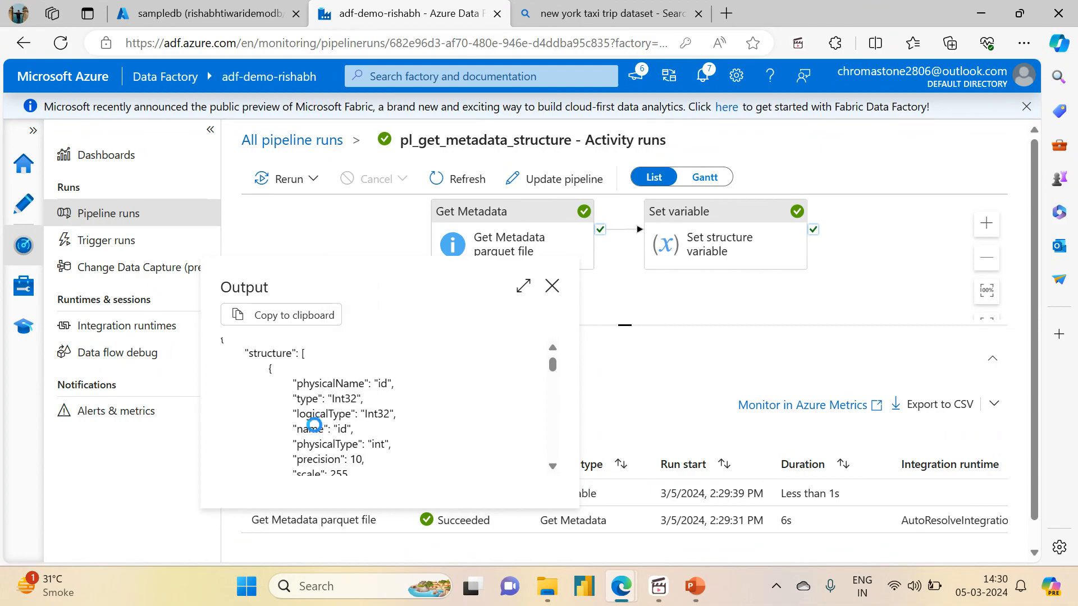
drag(552, 367, 514, 359)
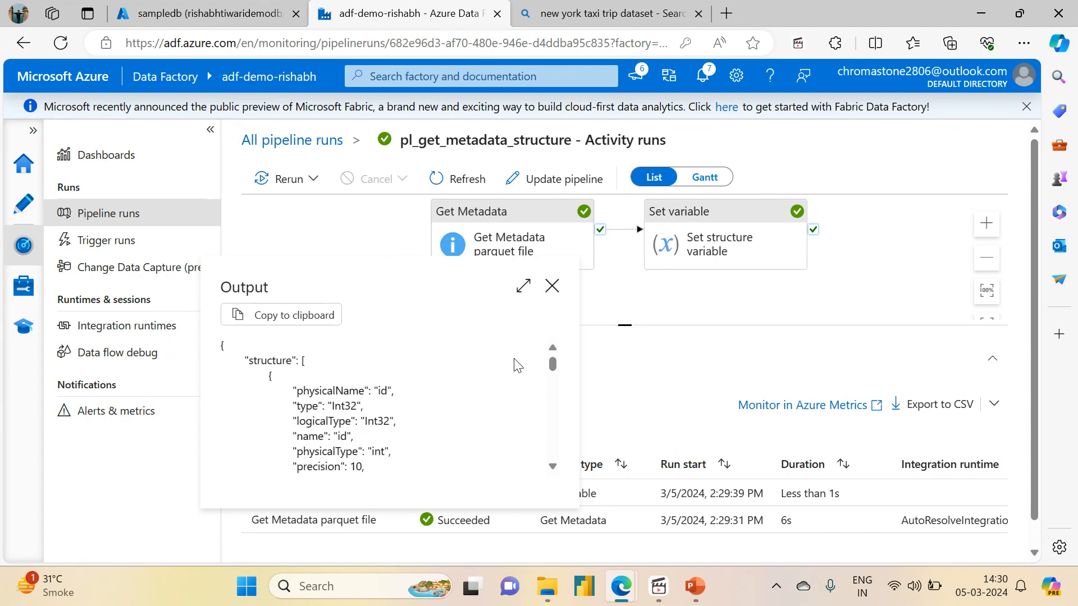
click(551, 287)
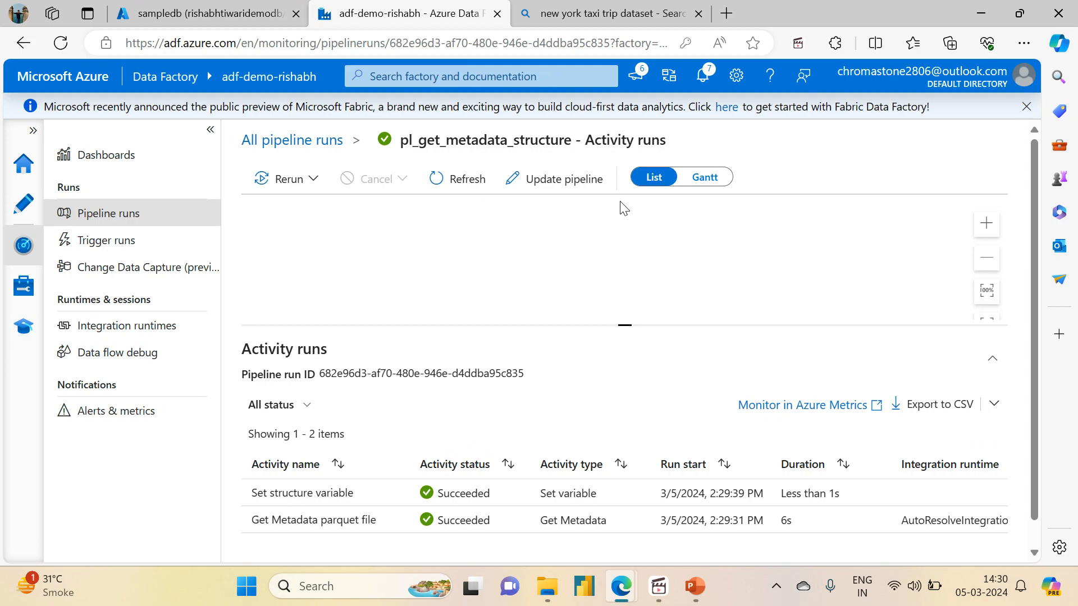
- Go back to the pipeline's Author view, then bring up the PowerPoint slide show and screen recorder
click(41, 209)
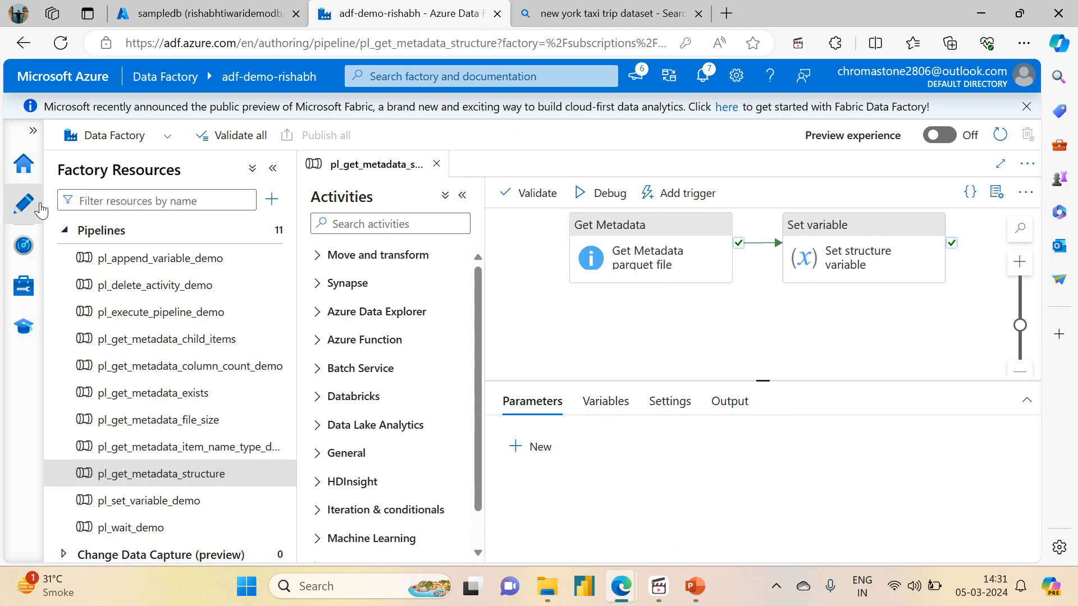
click(692, 594)
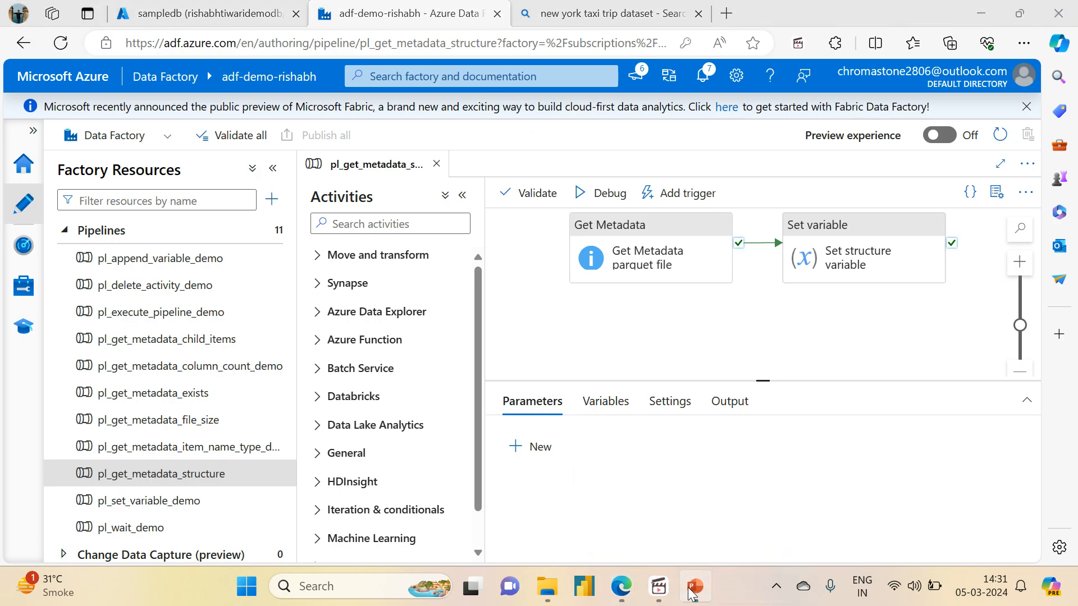
click(655, 591)
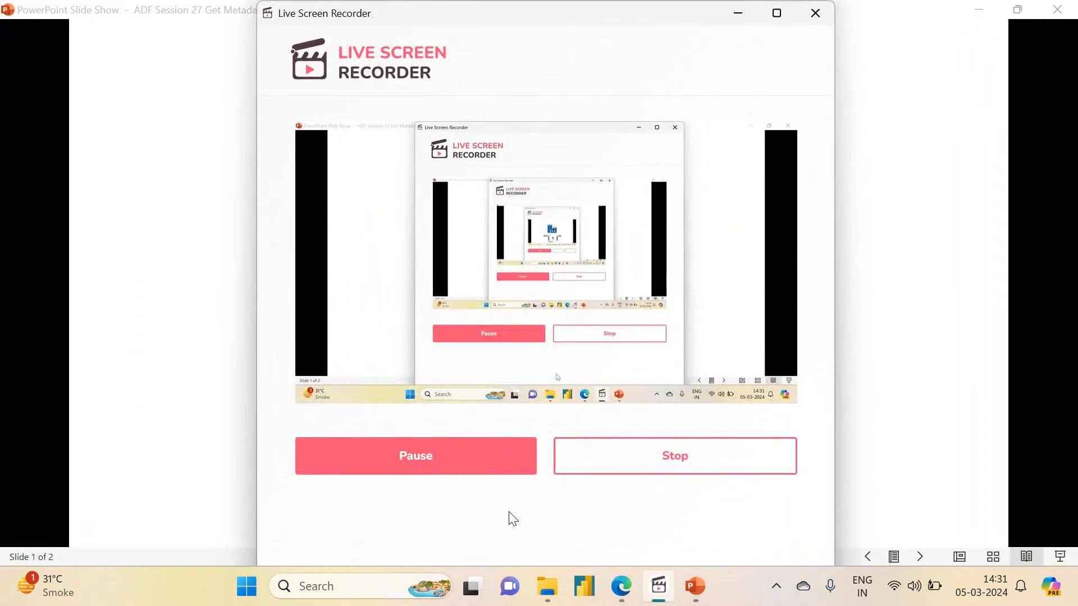